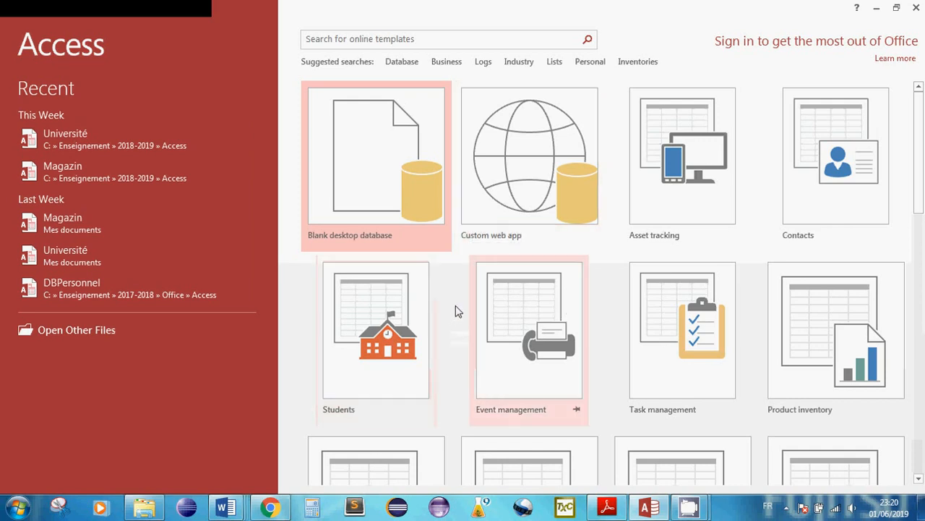
Start a new blank desktop database and name the file DBTest
left_click(371, 197)
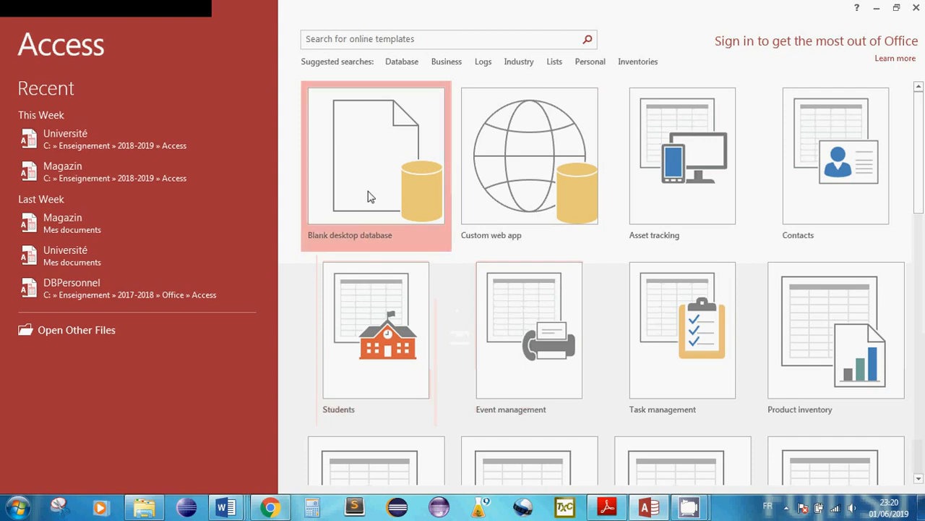
double_click(506, 235)
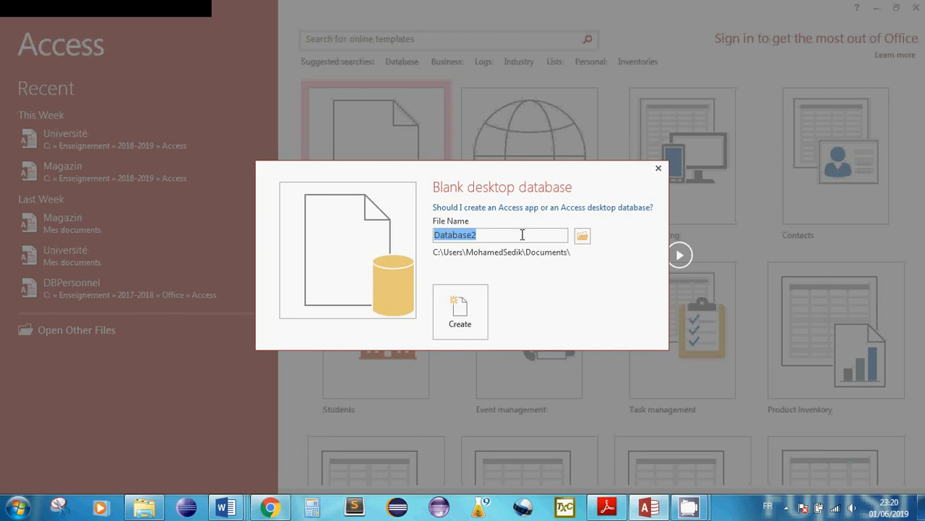
type("DBTest")
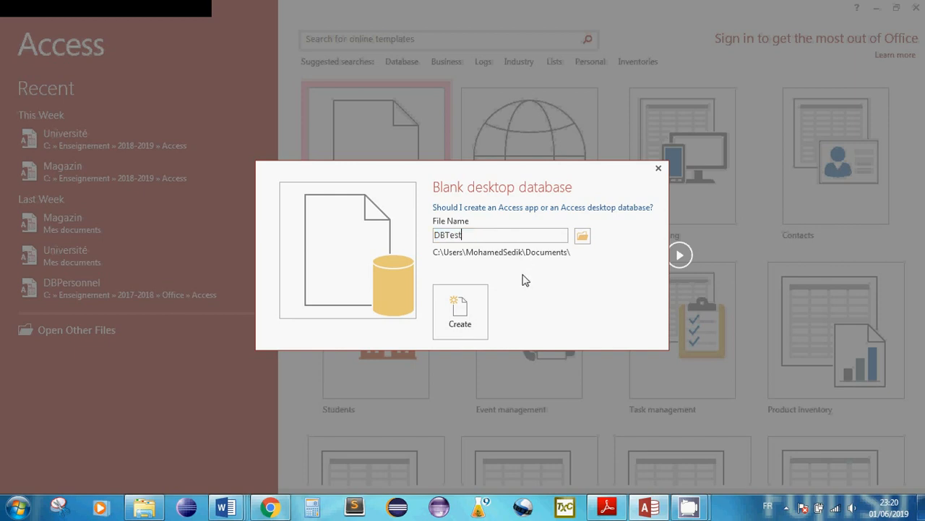
left_click_drag(468, 235, 434, 235)
left_click(444, 233)
Set the new database's save location to the Desktop folder (Bureau), keeping the file name DBTest
left_click(582, 239)
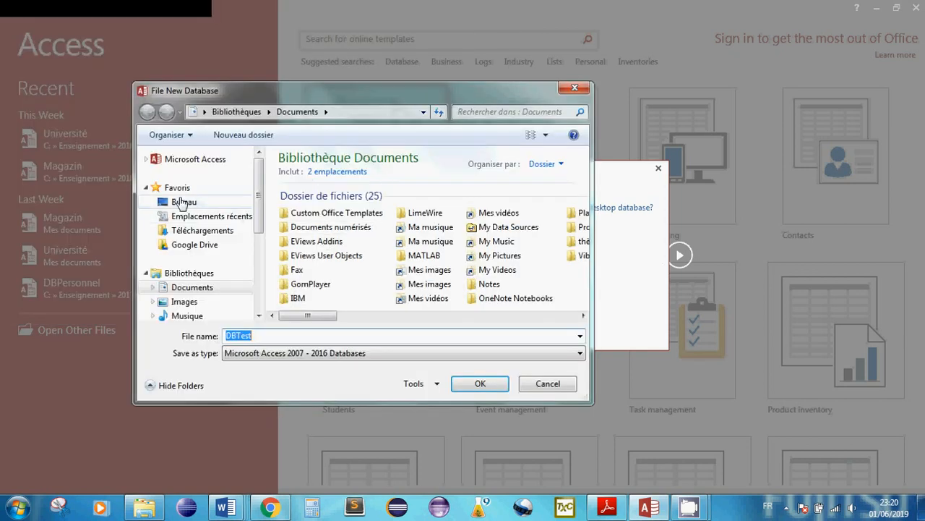
left_click(183, 203)
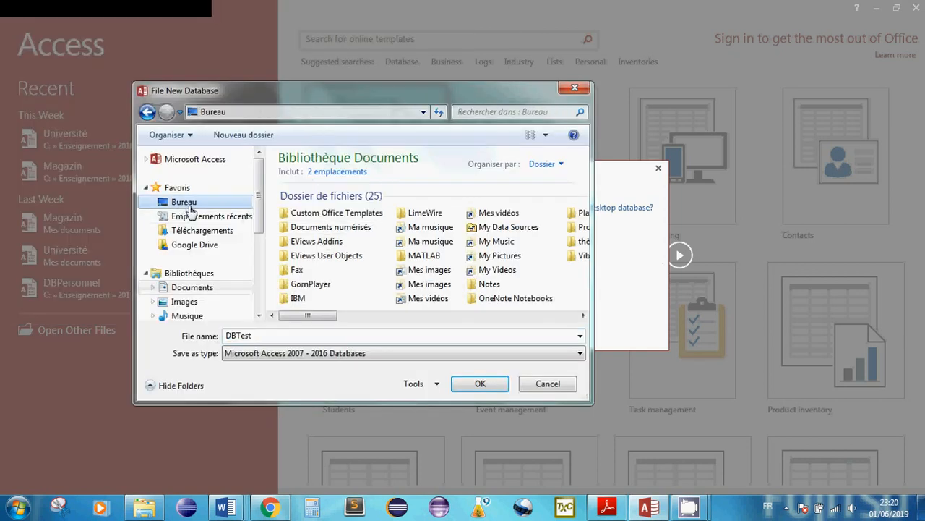
double_click(266, 335)
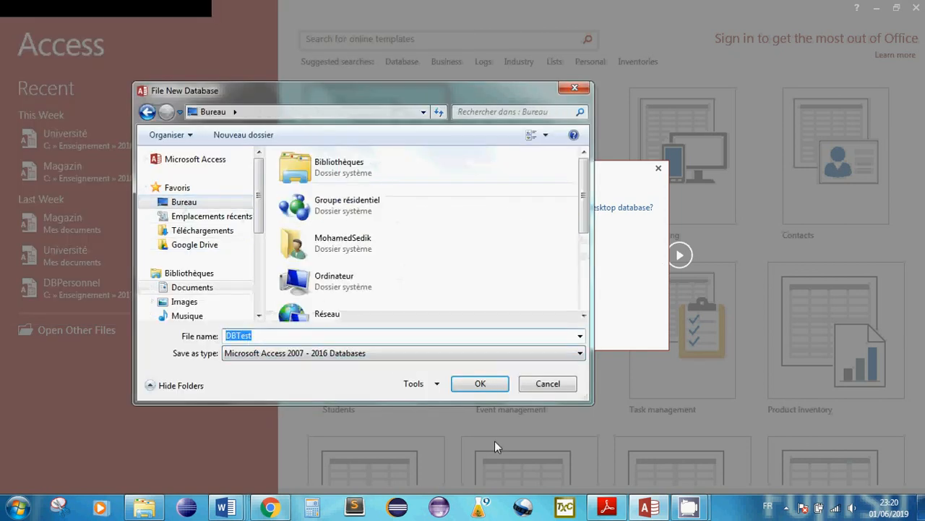
left_click(481, 385)
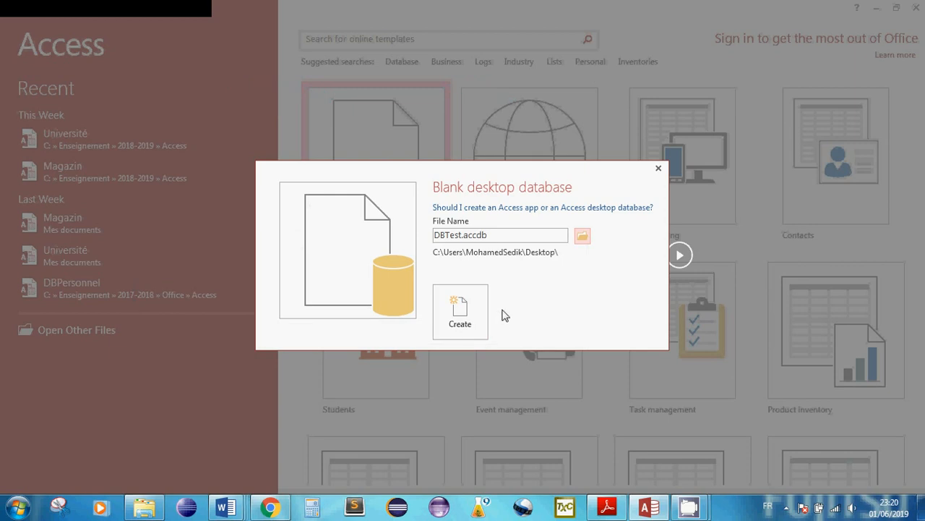
Create the DBTest.accdb database from the blank desktop database settings
double_click(475, 238)
left_click(489, 236)
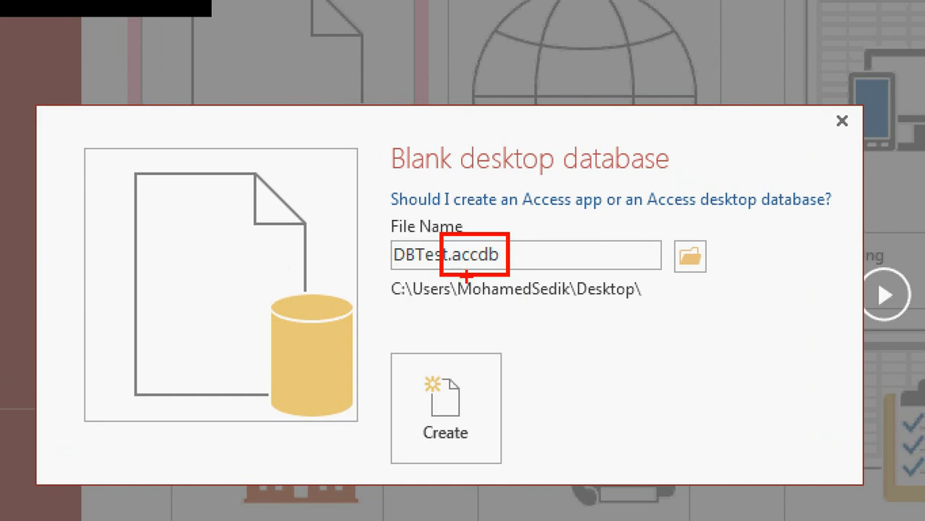
key("Escape")
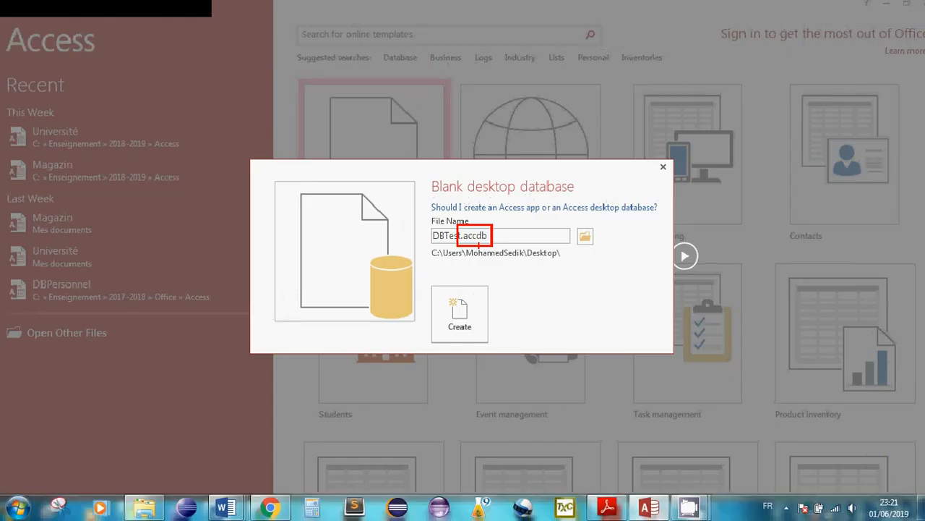
left_click(468, 318)
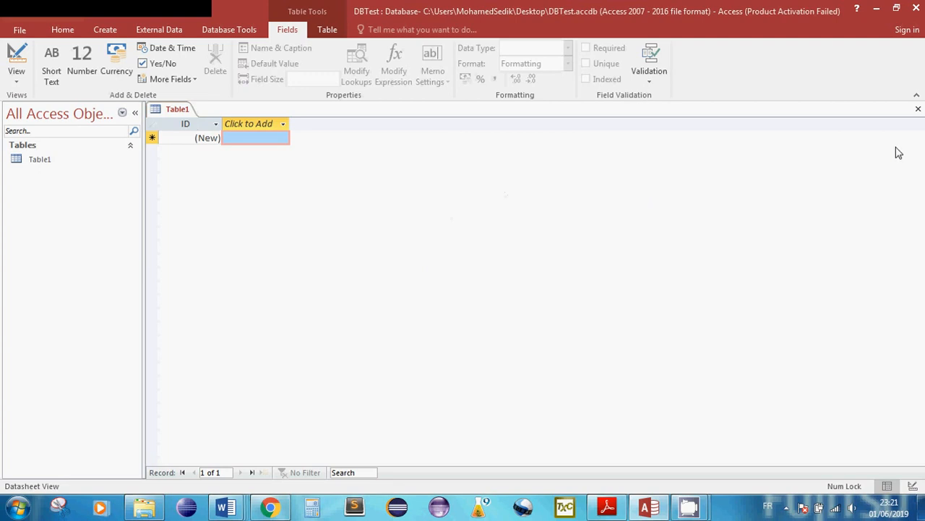
Close the default Table1 datasheet and create a new table in Design view
left_click(918, 109)
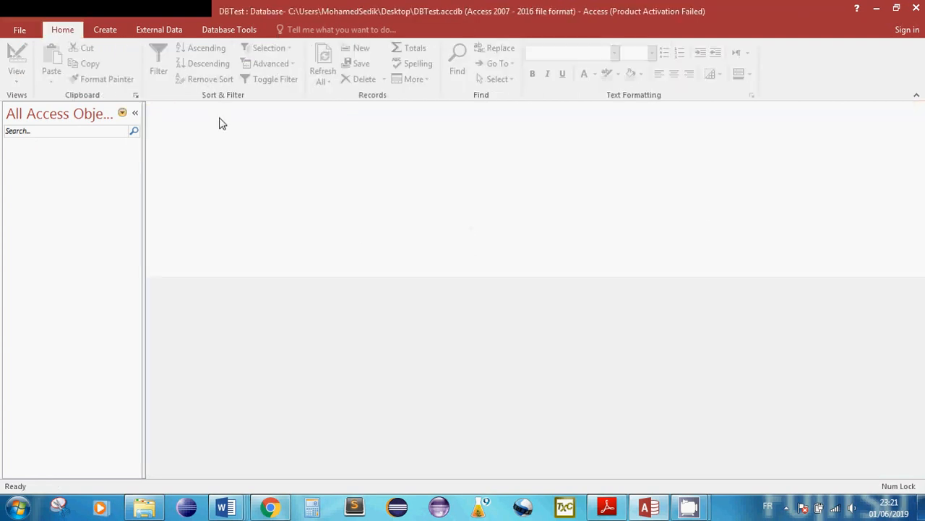
left_click(107, 34)
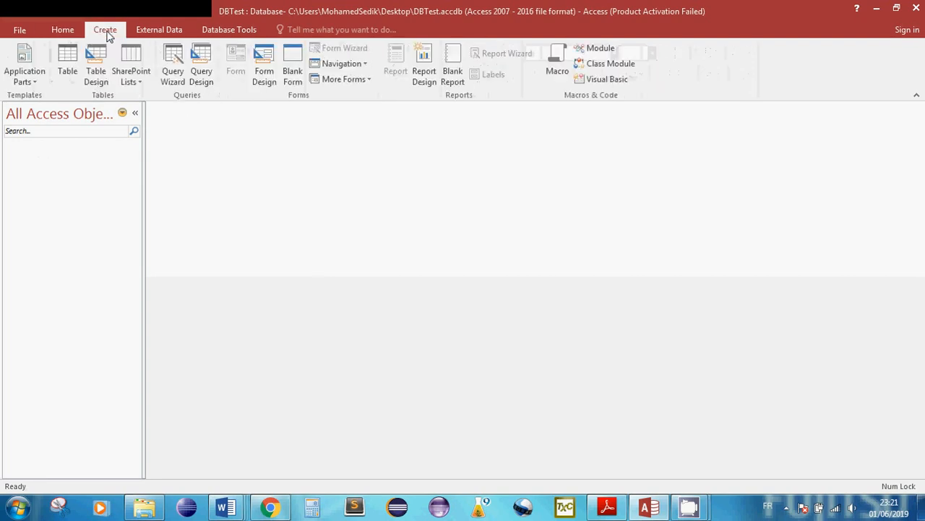
left_click(102, 84)
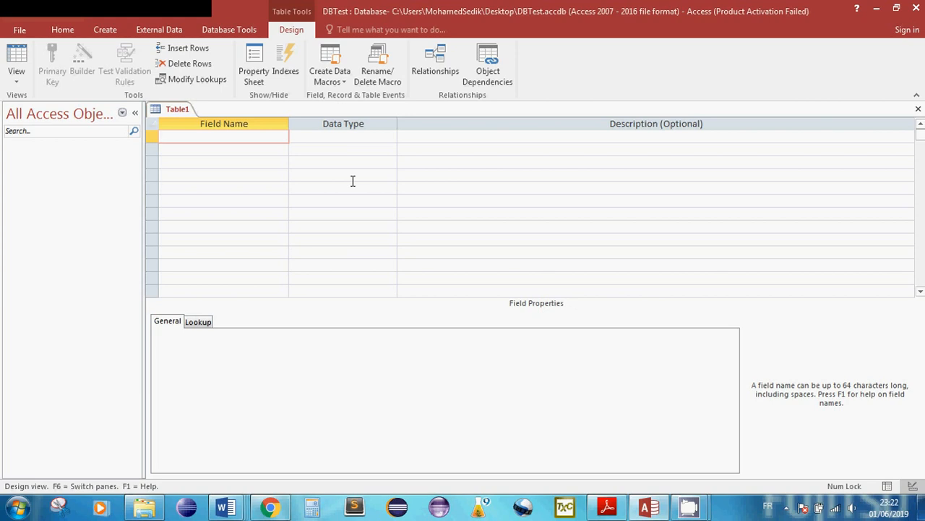
left_click(240, 146)
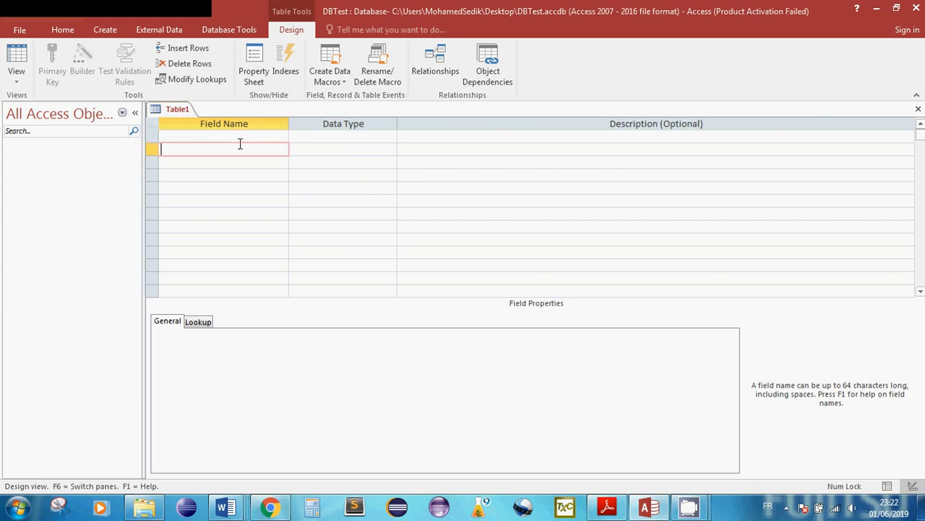
left_click(239, 165)
left_click(240, 185)
left_click(232, 201)
left_click(226, 188)
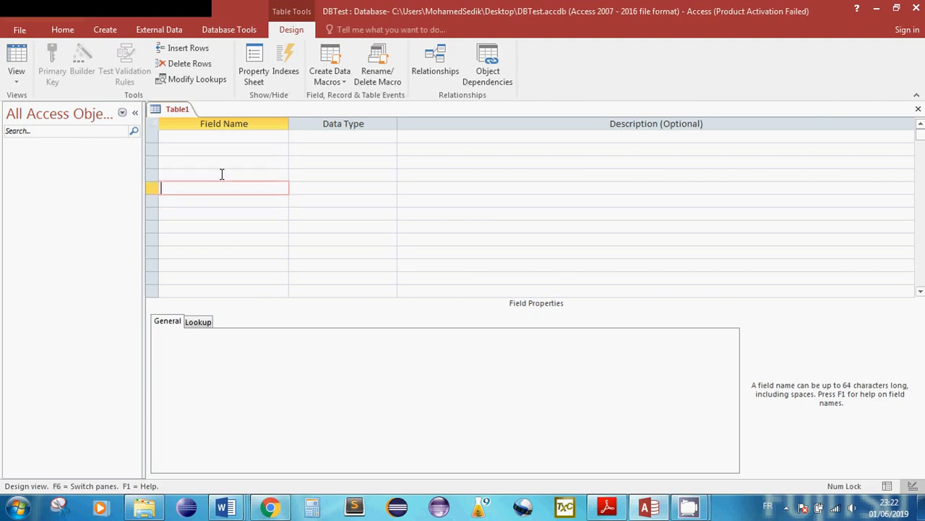
left_click(221, 174)
Add idEtudiant as the table's first field with the AutoNumber data type
left_click(214, 136)
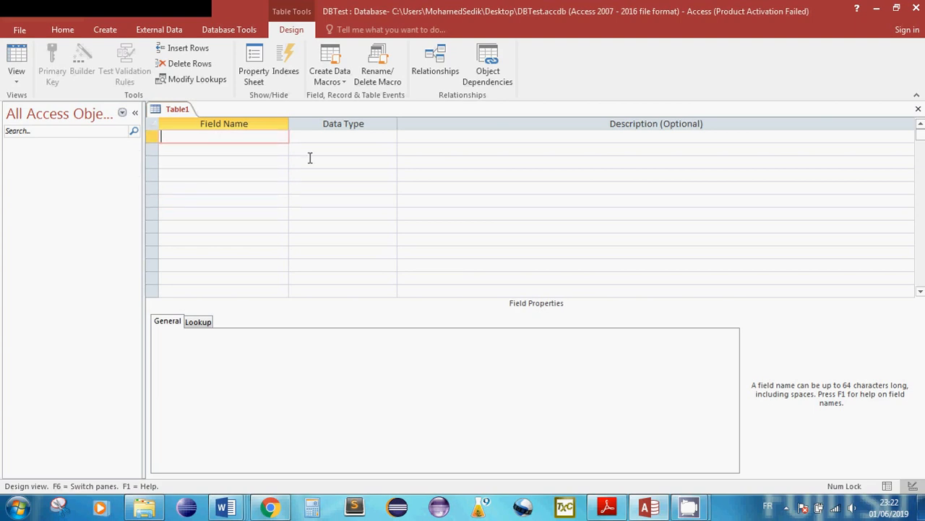
type("idEtudiant")
left_click(329, 139)
left_click(391, 137)
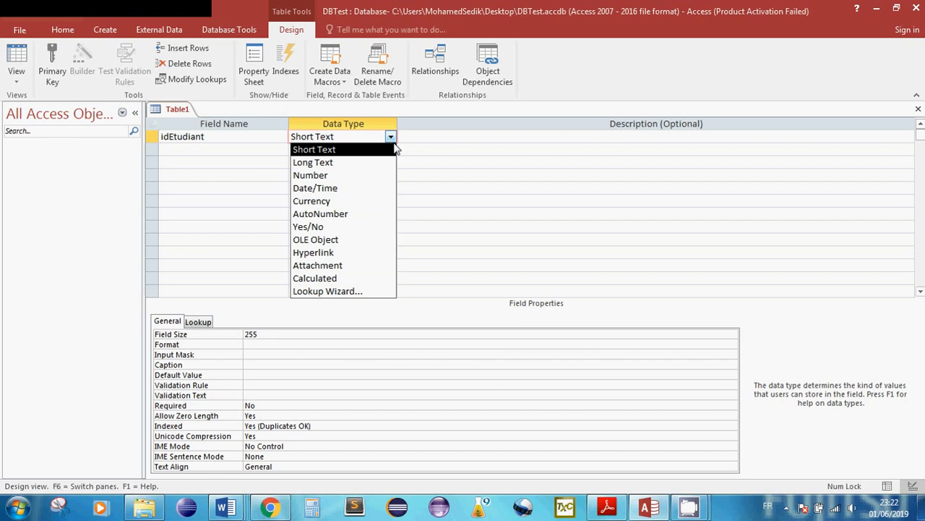
left_click(356, 214)
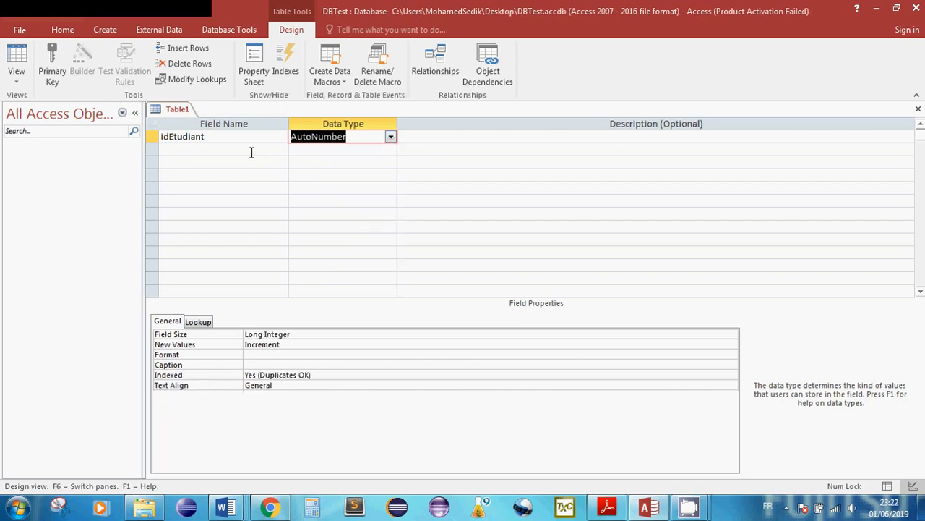
Set the idEtudiant field as the table's primary key
left_click(221, 139)
double_click(234, 141)
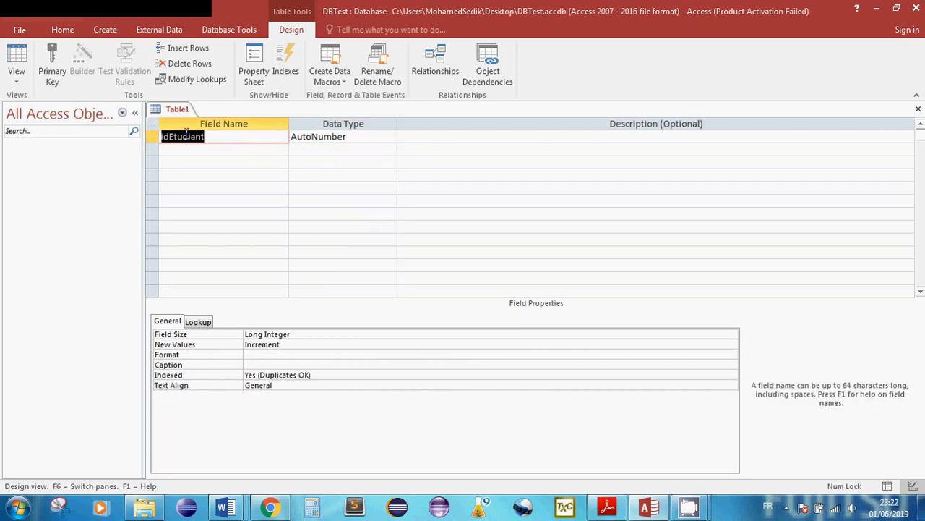
left_click(206, 136)
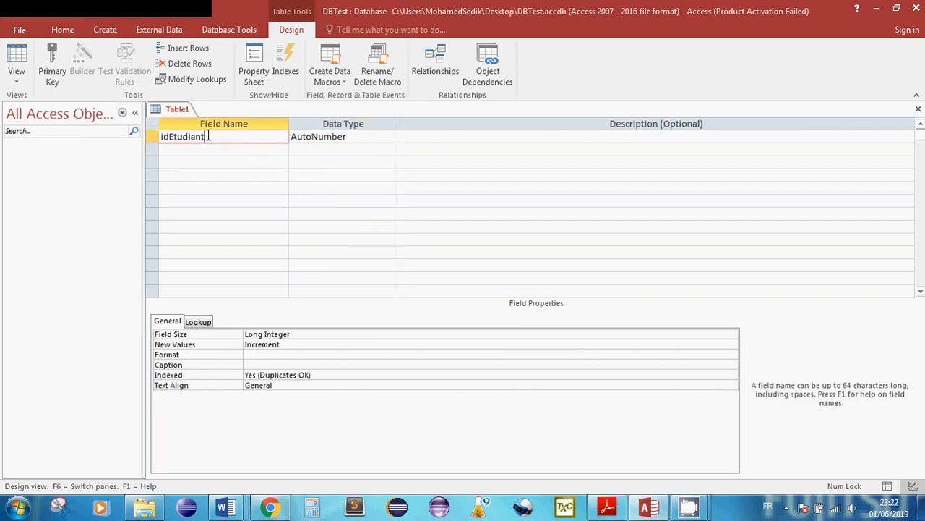
left_click(56, 75)
Add a second field named NomPrénom with the Short Text data type and a field size of 70
left_click(182, 149)
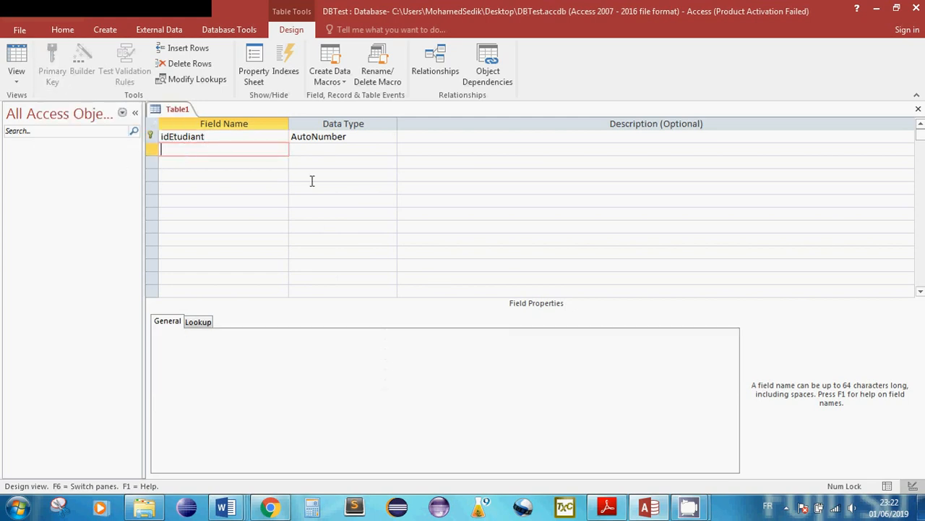
type("NomPrénom")
left_click(311, 149)
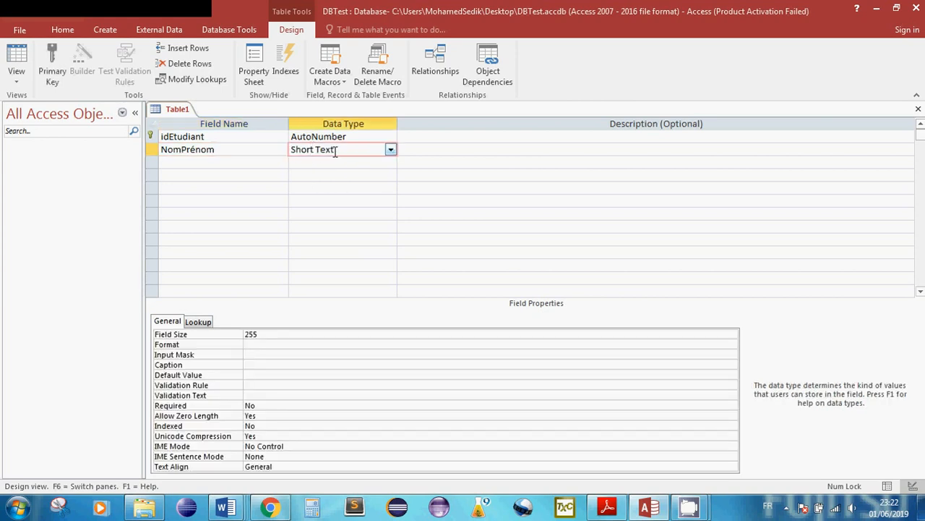
left_click_drag(335, 152, 253, 151)
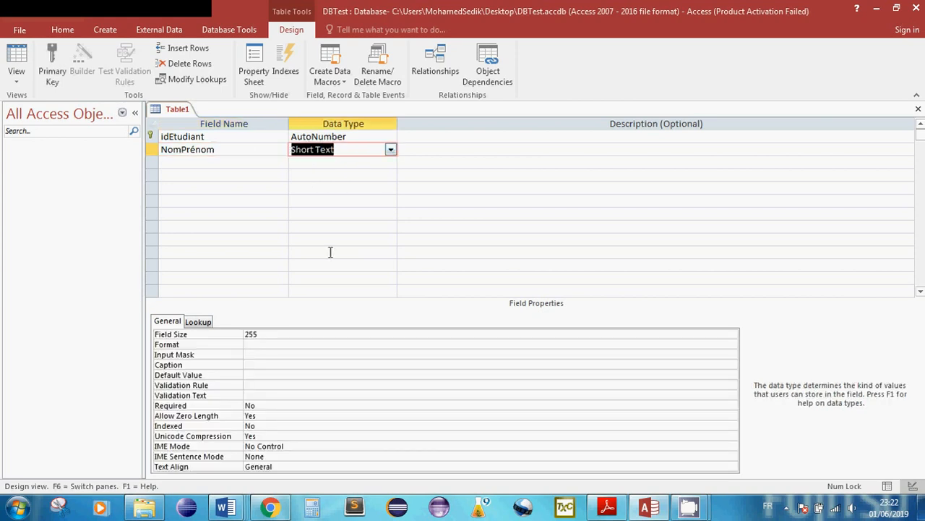
left_click(261, 333)
left_click_drag(285, 333, 225, 333)
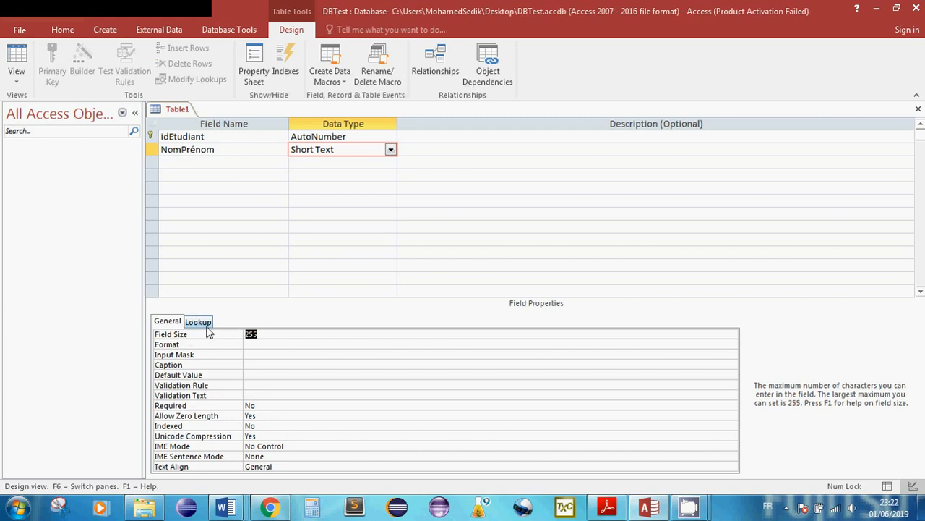
type("70")
left_click(228, 149)
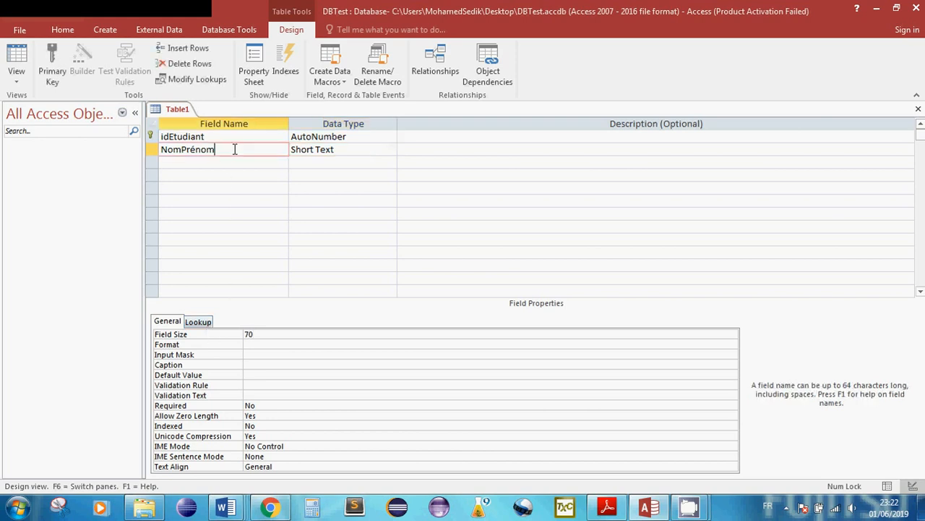
Add a third field named Genre below NomPrénom
left_click(210, 163)
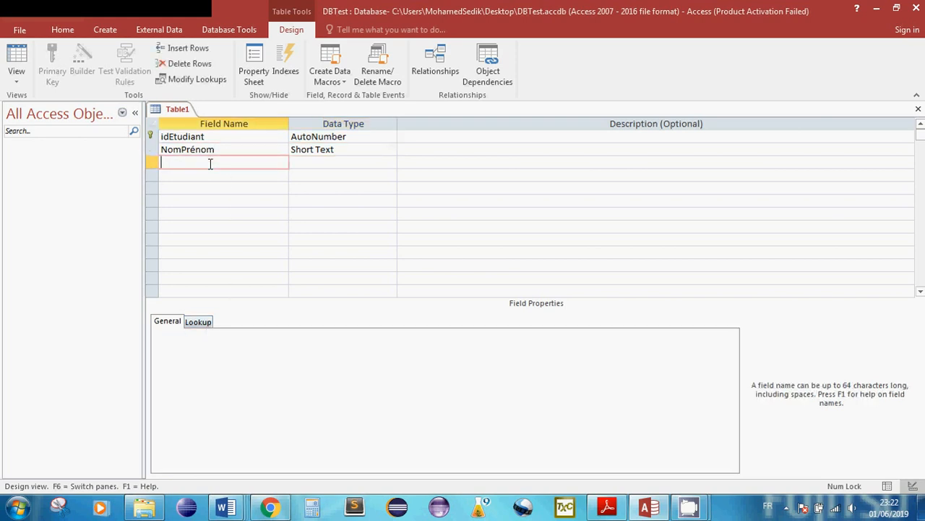
type("Genre")
key("Tab")
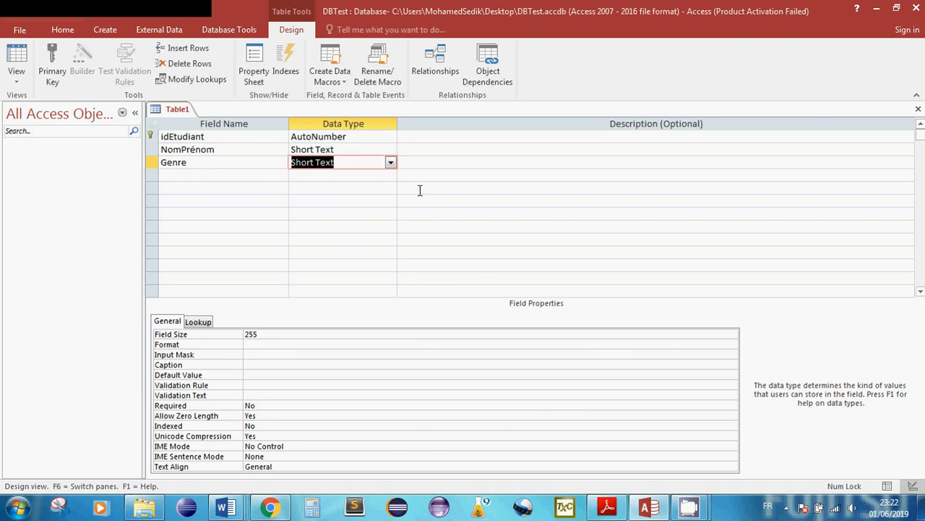
Start the Lookup Wizard as the data type of the Genre field
left_click(390, 162)
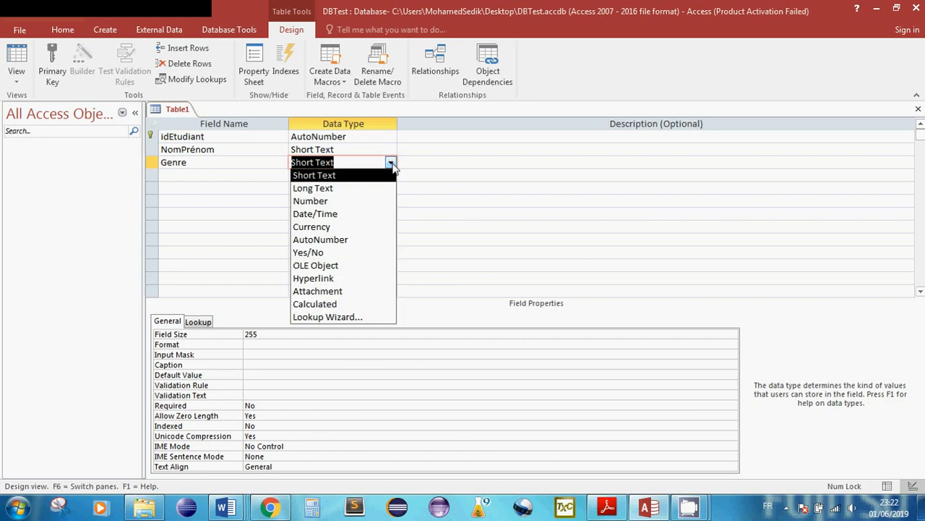
left_click(336, 318)
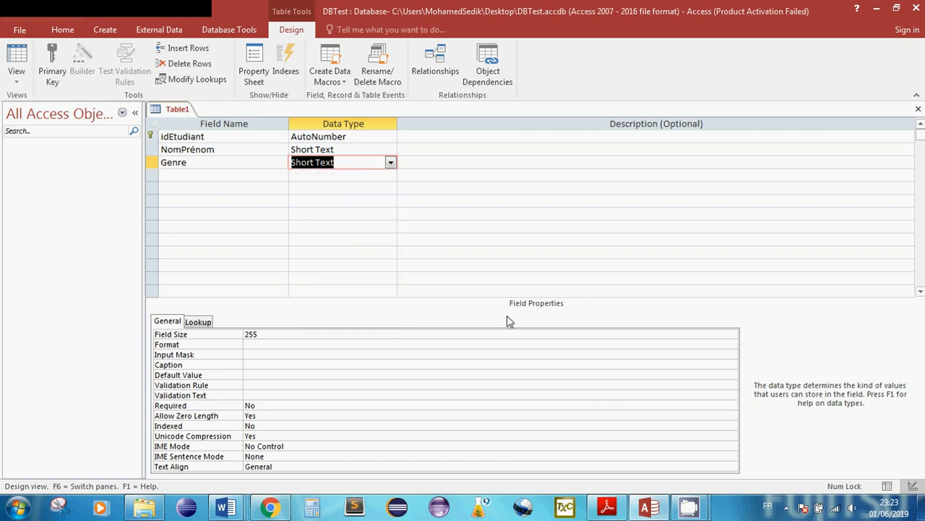
left_click(344, 162)
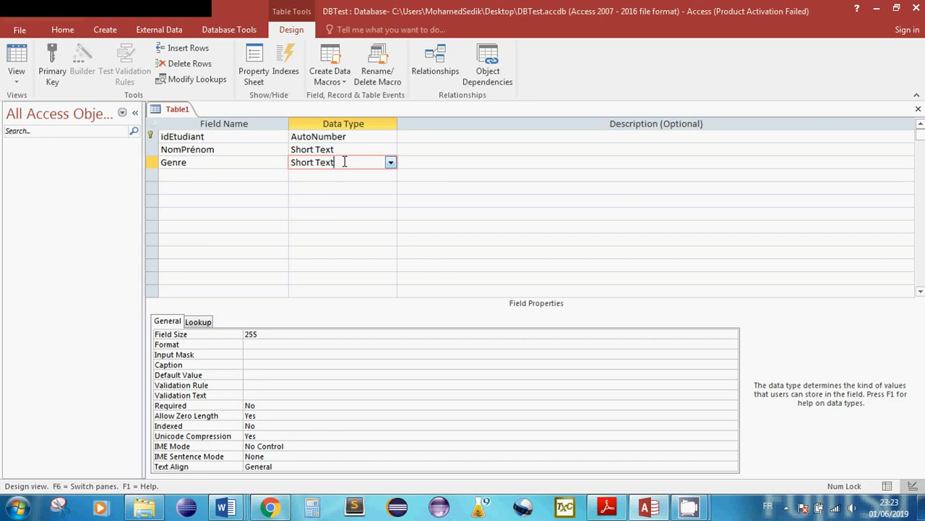
left_click(390, 163)
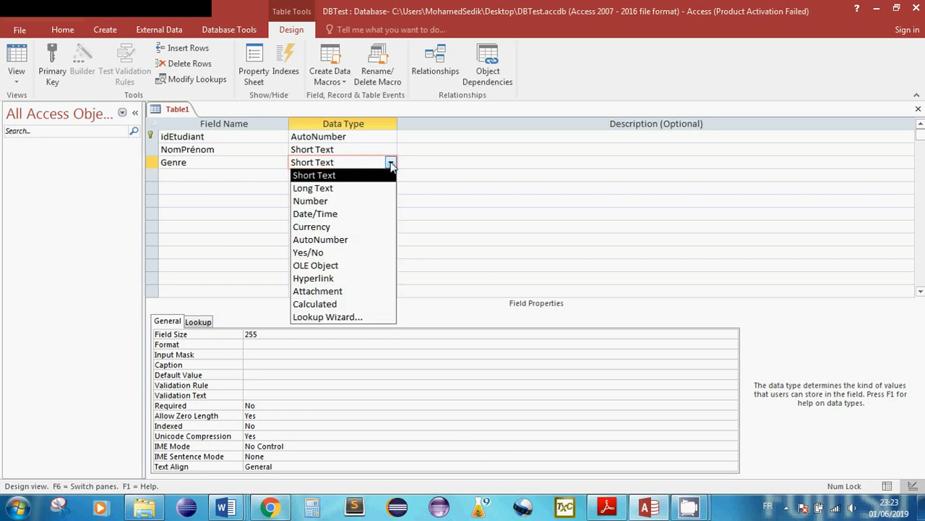
left_click(318, 318)
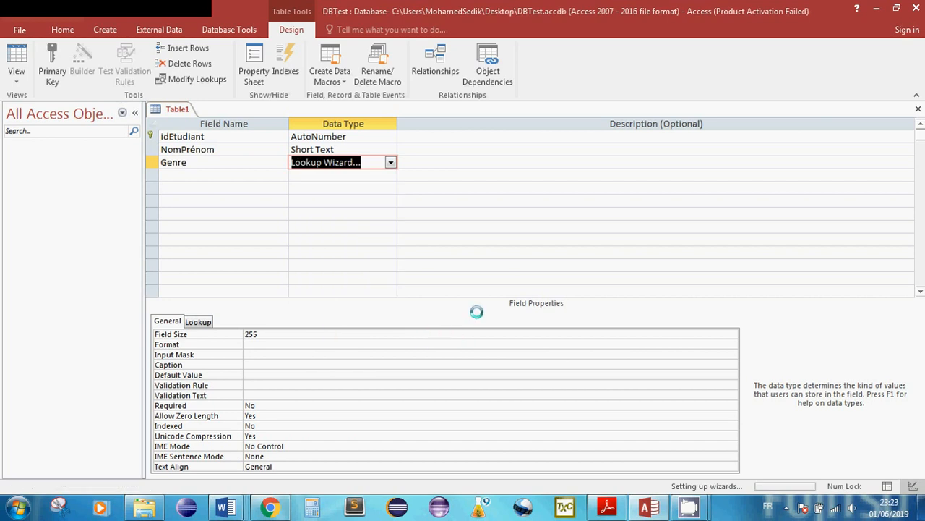
left_click(489, 332)
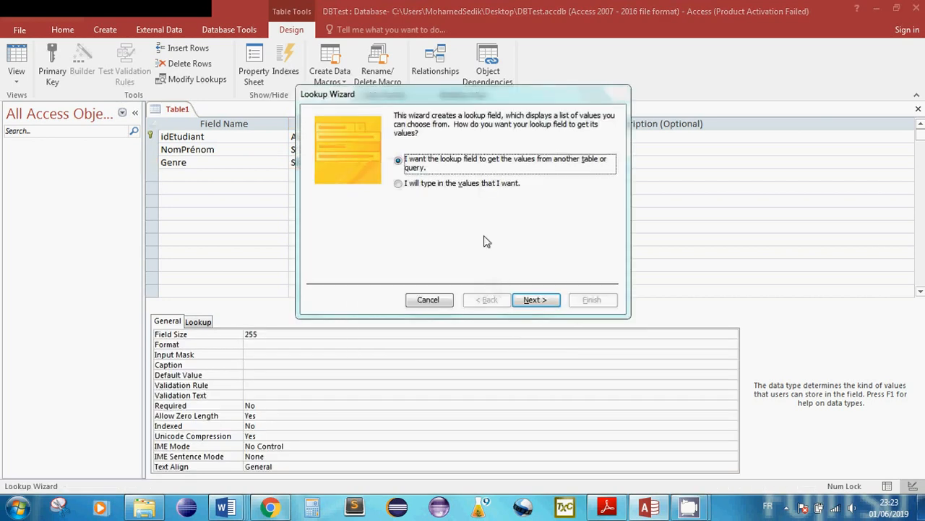
Build the Genre lookup from typed values in a single column, Masculin and Féminin, keeping Genre as its label
left_click(399, 184)
left_click(536, 301)
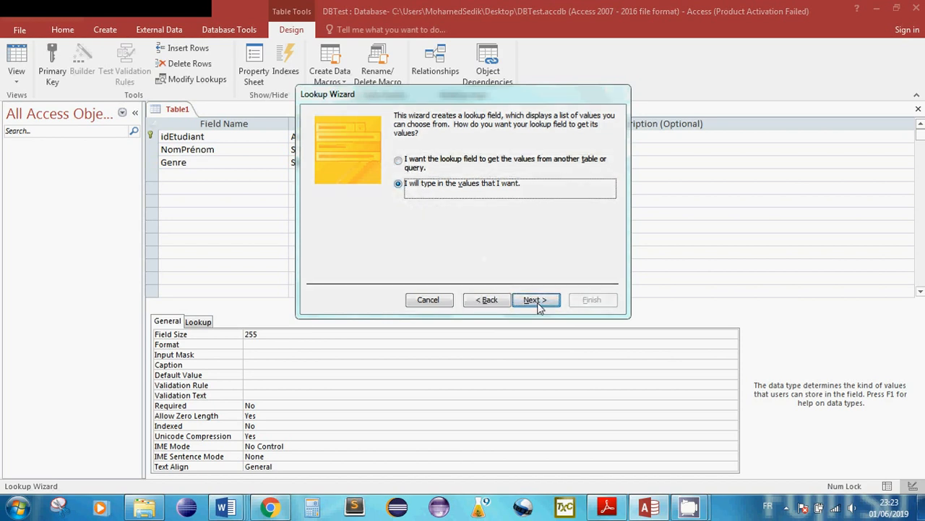
left_click(344, 197)
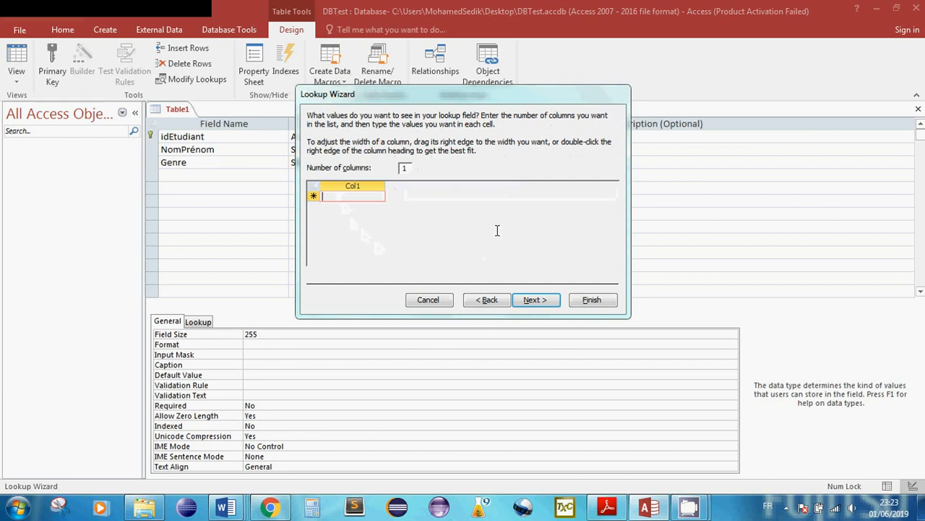
type("Mascu")
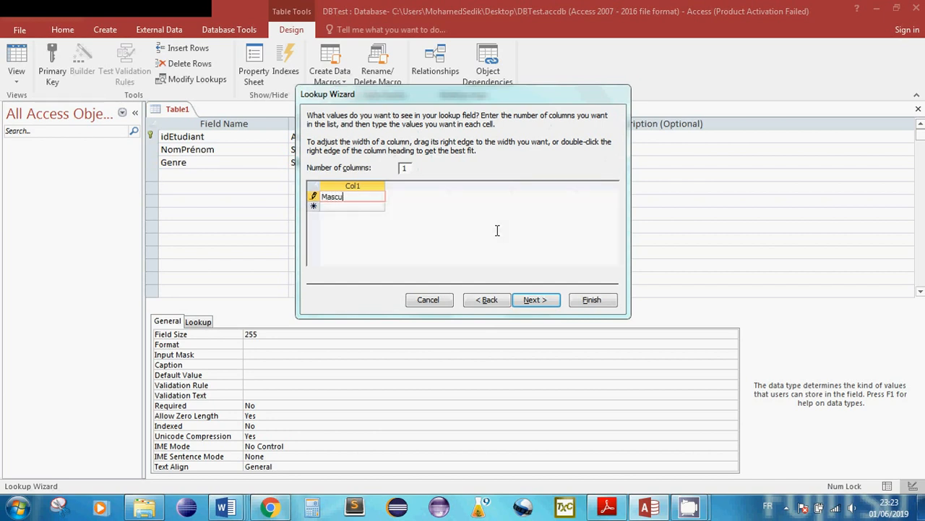
type("lin")
key("Return")
type("Fé")
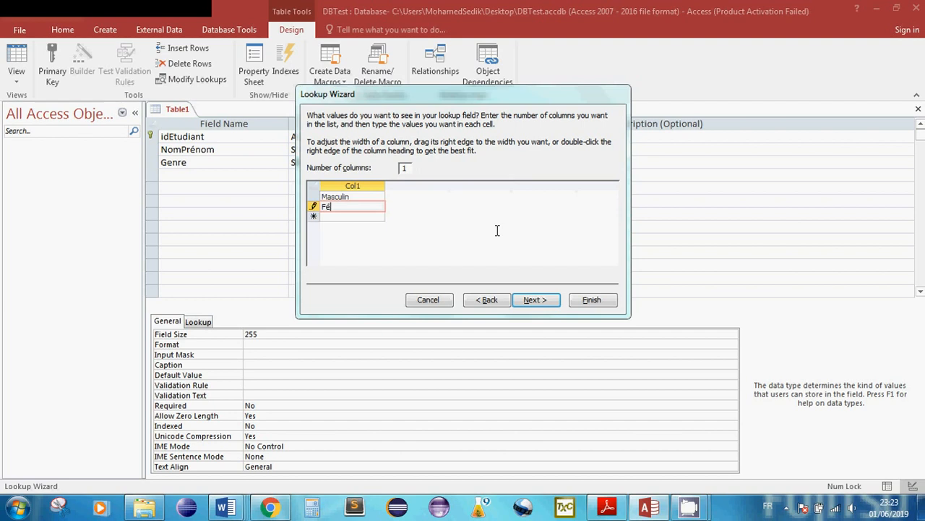
type("minin")
left_click(542, 300)
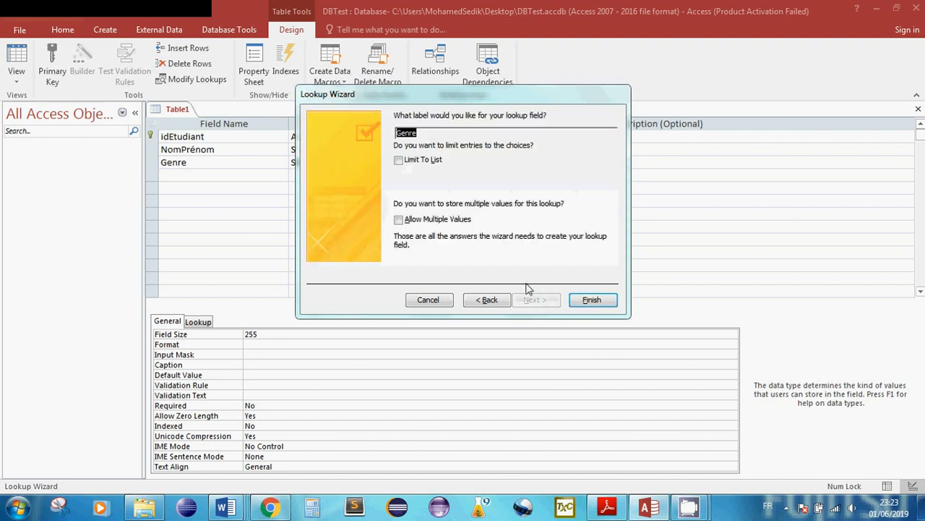
left_click(587, 302)
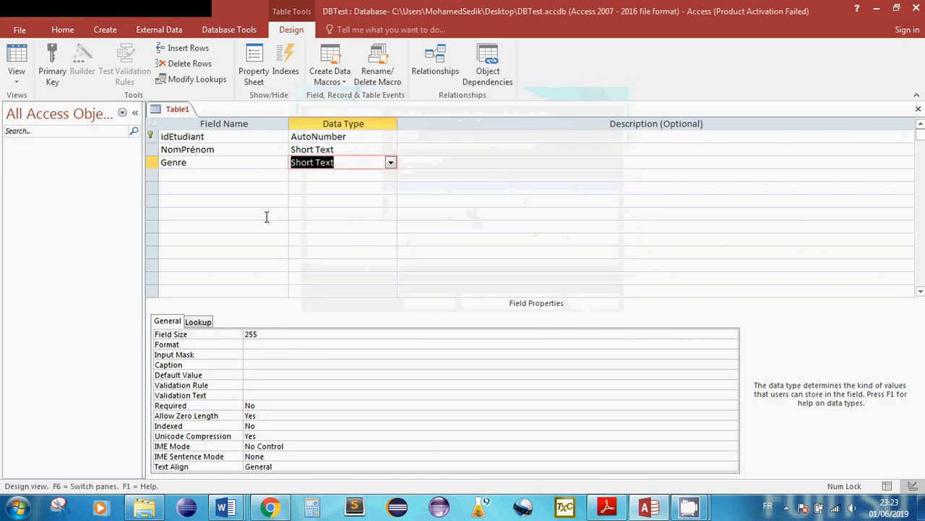
Add a DateNaissance field below Genre with the Date/Time data type and the input mask 00/00/0000
left_click(212, 176)
type("D")
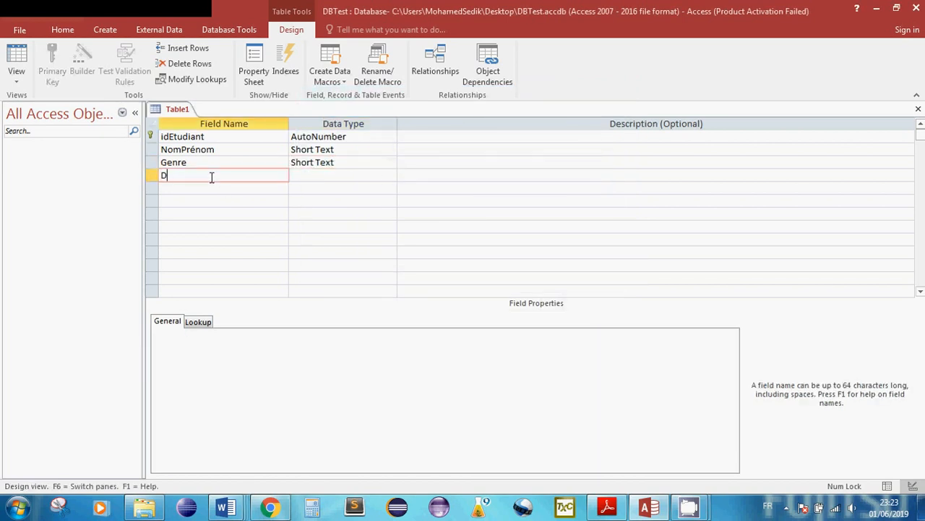
type("ateNaissance")
left_click(296, 176)
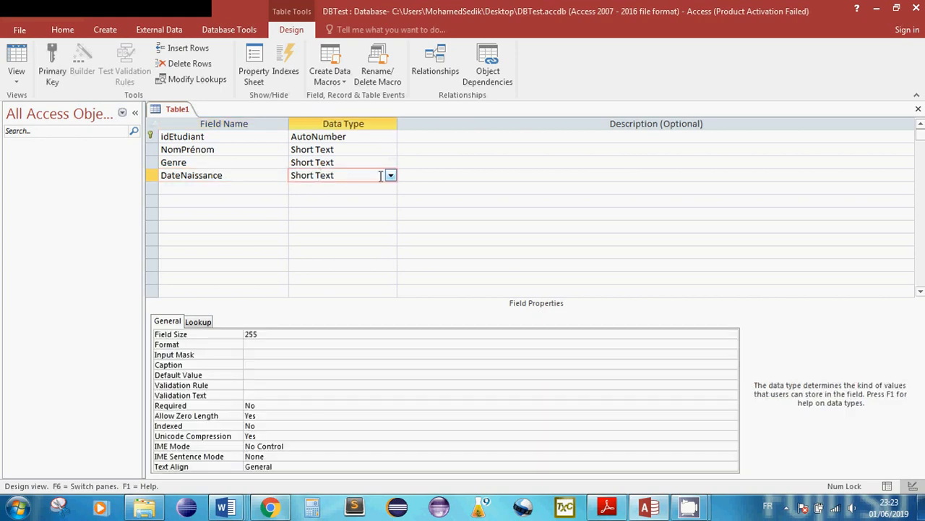
left_click(390, 175)
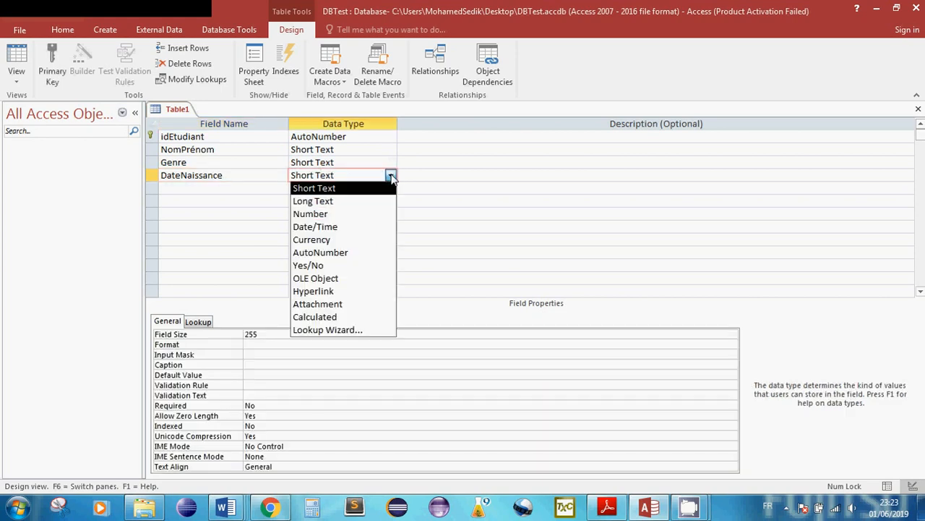
left_click(325, 227)
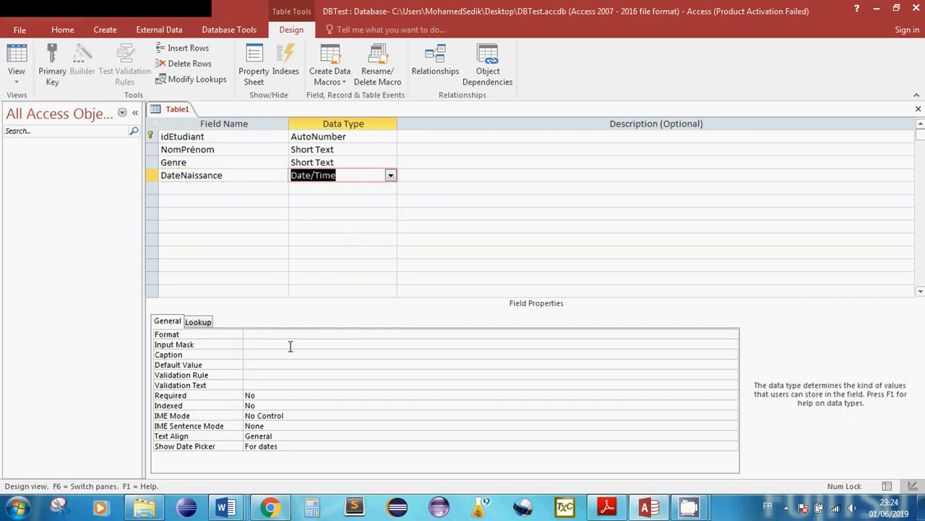
left_click(256, 344)
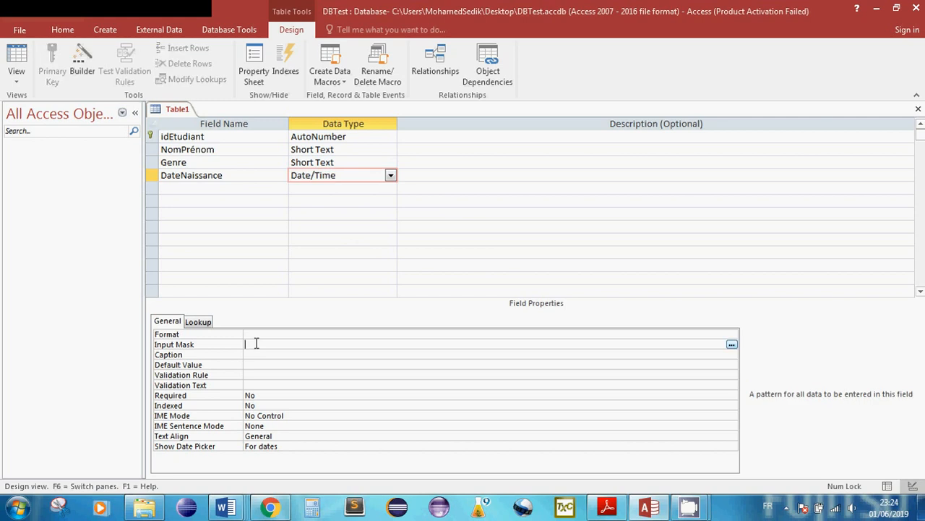
type("00/00/0000")
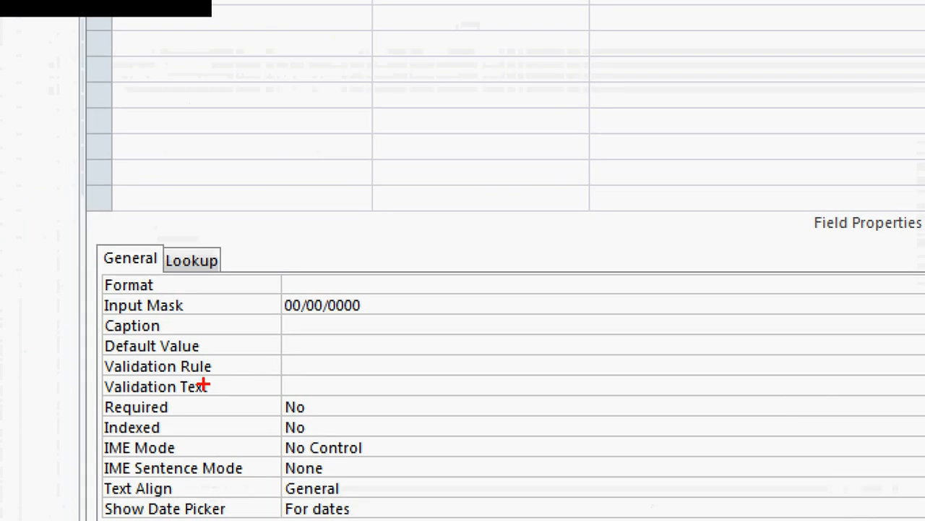
mouse_move(261, 270)
left_mouse_down()
mouse_move(322, 326)
mouse_move(405, 349)
left_mouse_up()
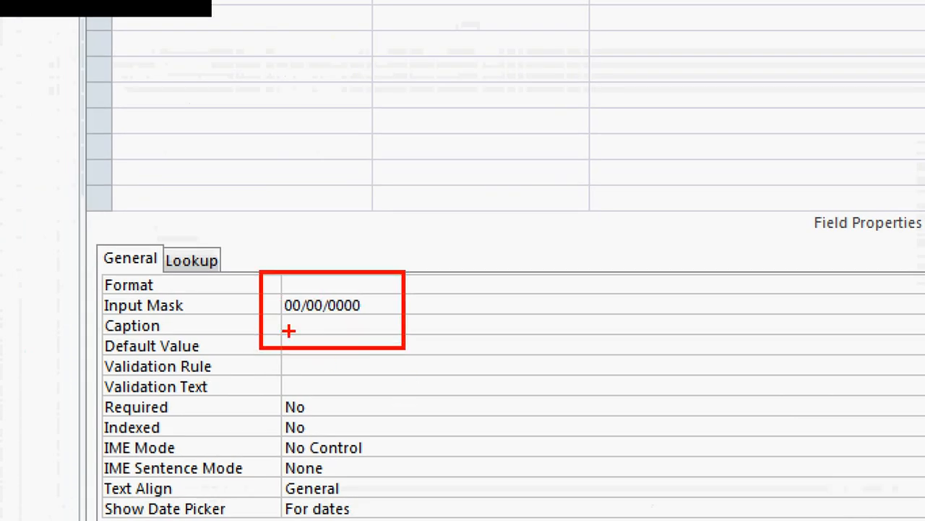
mouse_move(279, 325)
left_mouse_down()
mouse_move(264, 352)
mouse_move(288, 370)
left_mouse_up()
mouse_move(316, 325)
left_mouse_down()
mouse_move(316, 367)
mouse_move(345, 369)
mouse_move(365, 340)
left_mouse_up()
mouse_move(366, 340)
left_mouse_down()
mouse_move(387, 373)
mouse_move(426, 344)
left_mouse_up()
left_click_drag(424, 340, 435, 384)
mouse_move(475, 327)
left_mouse_down()
mouse_move(467, 386)
mouse_move(506, 310)
mouse_move(534, 360)
mouse_move(571, 353)
mouse_move(555, 361)
left_mouse_up()
mouse_move(584, 359)
left_mouse_down()
mouse_move(596, 351)
mouse_move(603, 372)
mouse_move(625, 358)
left_mouse_up()
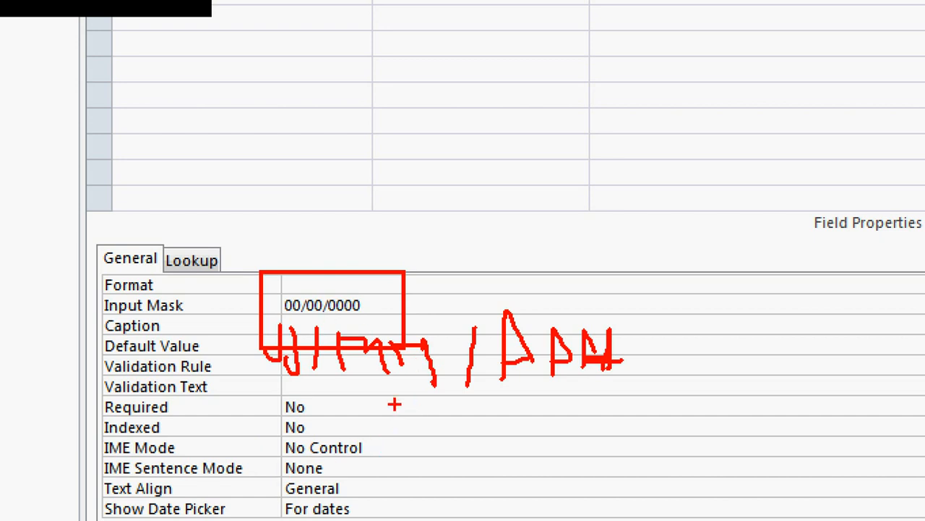
mouse_move(396, 406)
left_mouse_down()
mouse_move(310, 398)
mouse_move(321, 427)
left_mouse_up()
left_click_drag(311, 394, 352, 399)
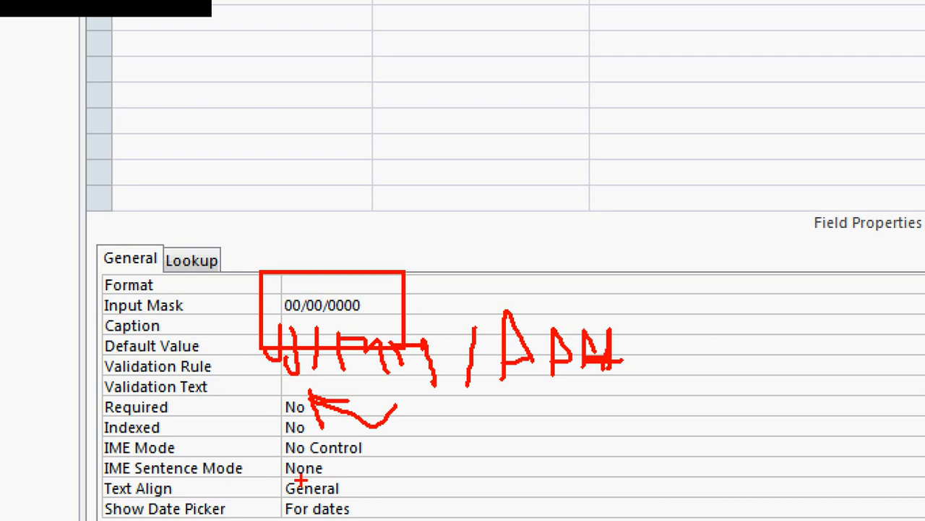
mouse_move(300, 444)
left_mouse_down()
mouse_move(339, 474)
mouse_move(388, 448)
mouse_move(391, 479)
left_mouse_up()
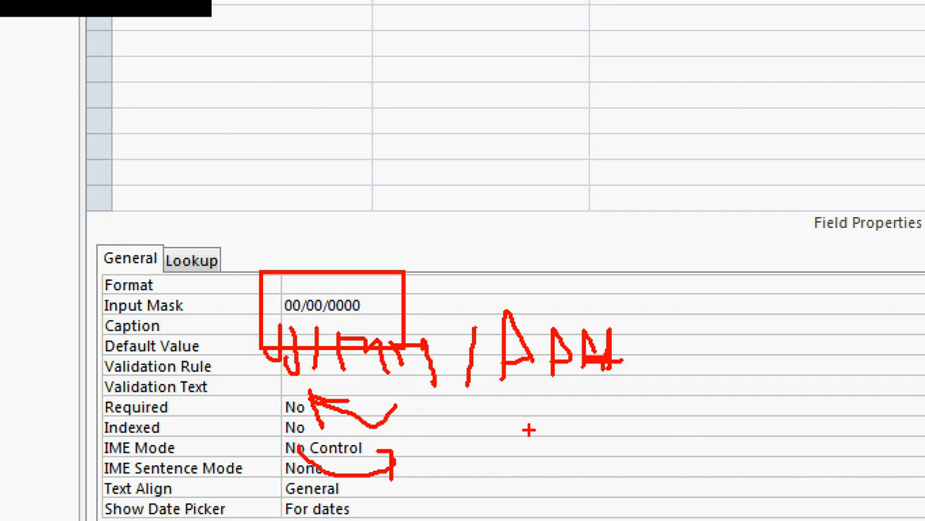
mouse_move(543, 445)
left_mouse_down()
mouse_move(544, 425)
mouse_move(586, 446)
mouse_move(590, 432)
mouse_move(660, 441)
mouse_move(665, 426)
mouse_move(694, 431)
mouse_move(719, 452)
left_mouse_up()
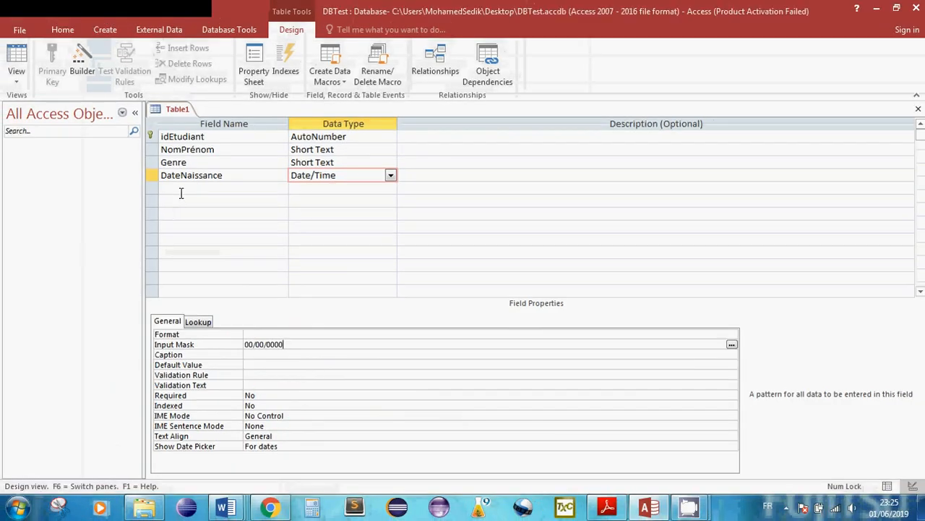
Add a LieuNaissance field below DateNaissance with the Short Text data type and a field size of 50
left_click(180, 191)
type("L")
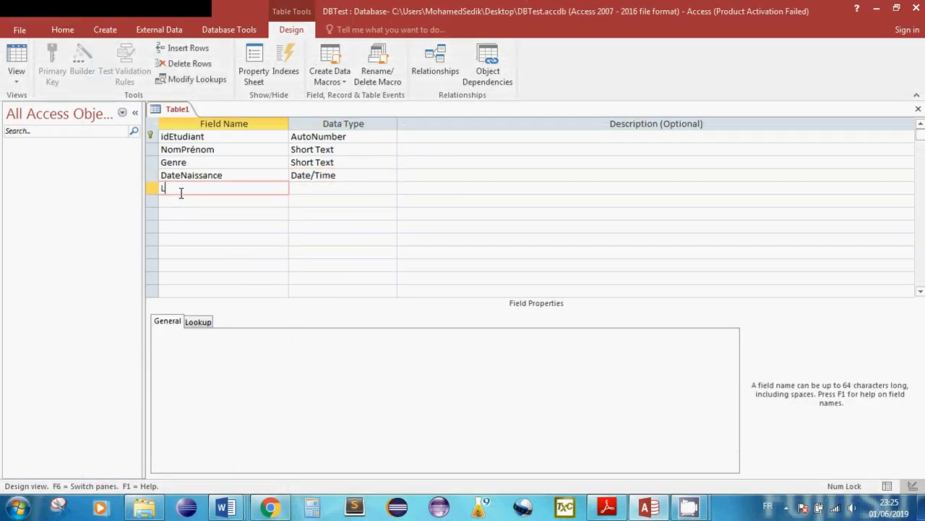
type("ieuNaissance")
key("Tab")
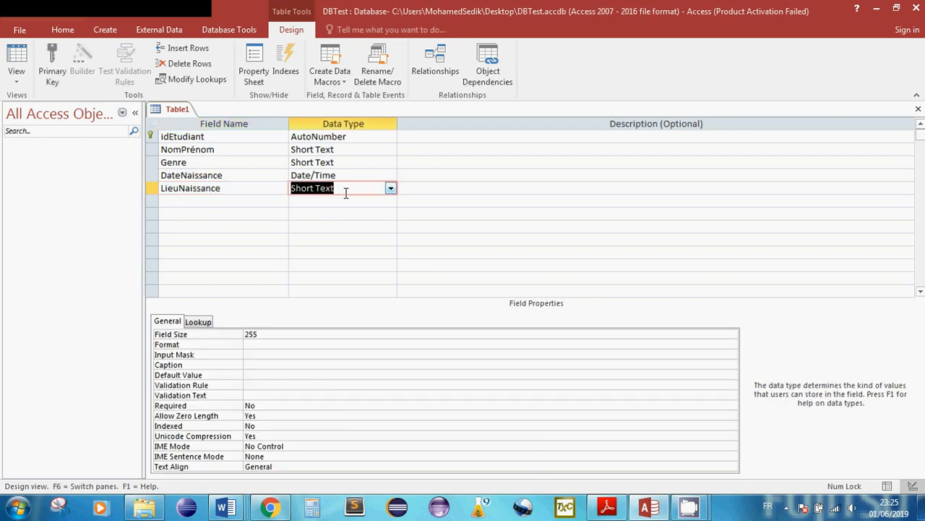
left_click(279, 334)
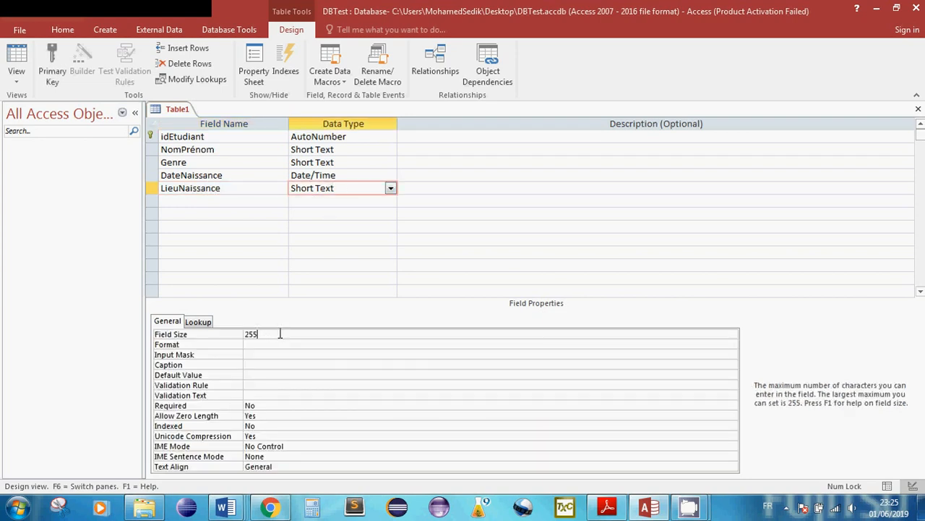
left_click_drag(279, 334, 236, 337)
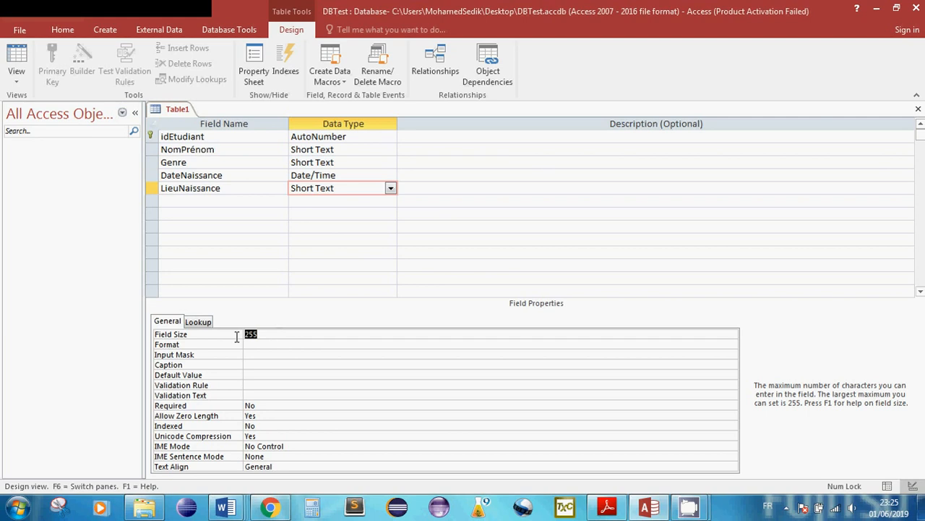
type("50")
Add a spécialité field below LieuNaissance with the Short Text data type and a field size of 40
left_click(178, 199)
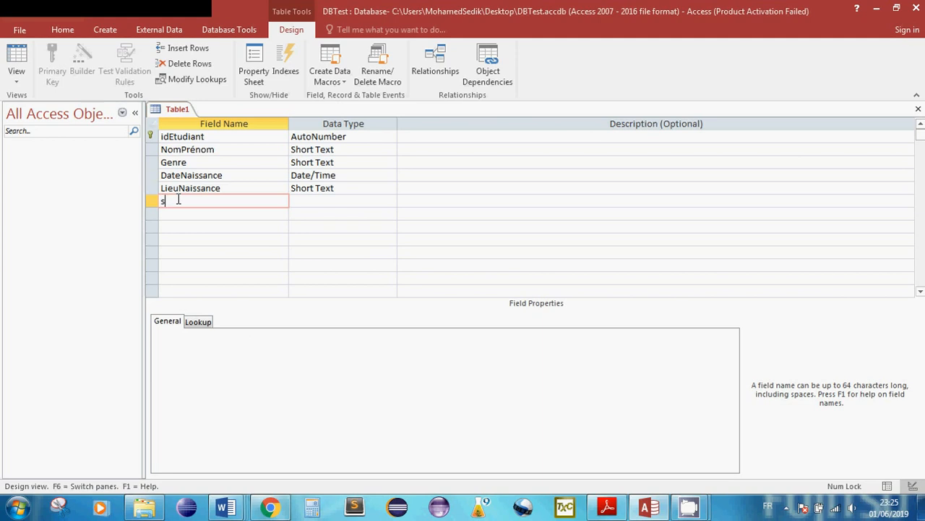
type("pécialité")
key("Tab")
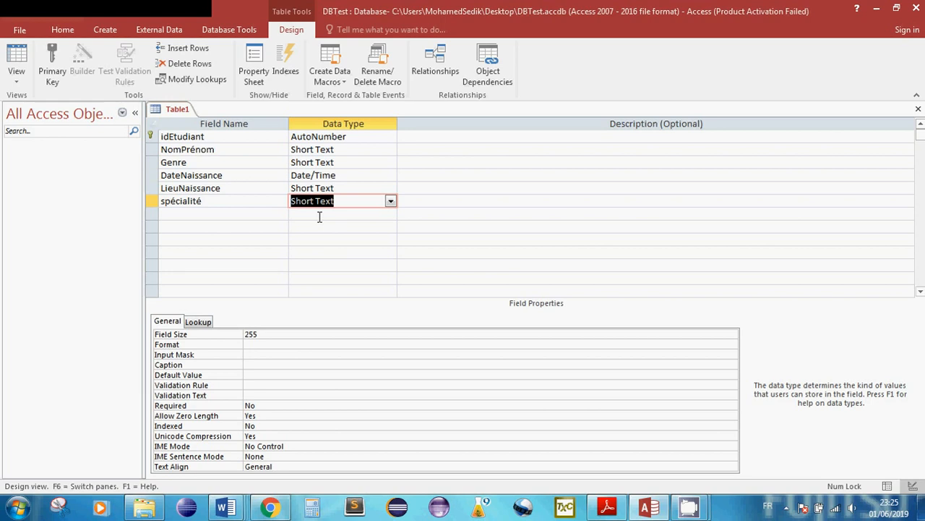
left_click(185, 335)
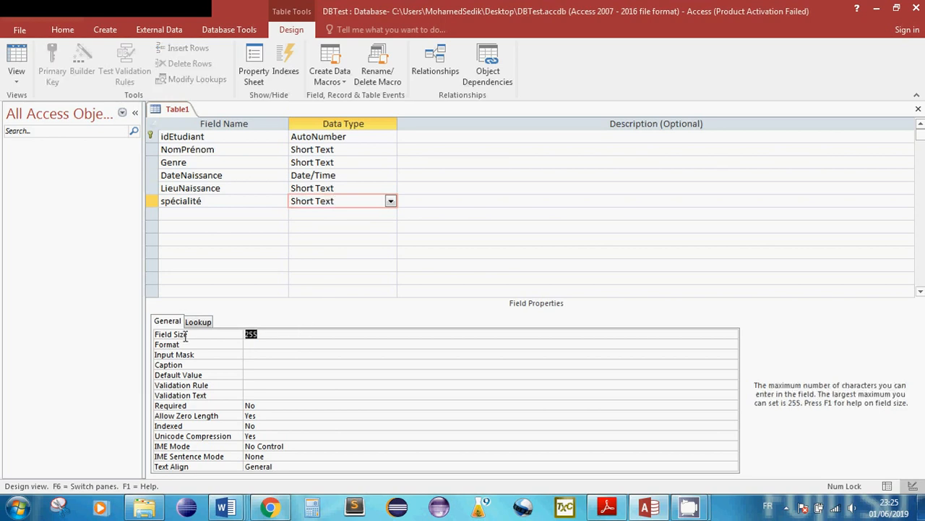
type("40")
Add an AnnéeInscription field below spécialité with the Number data type and the input mask 0000
left_click(207, 217)
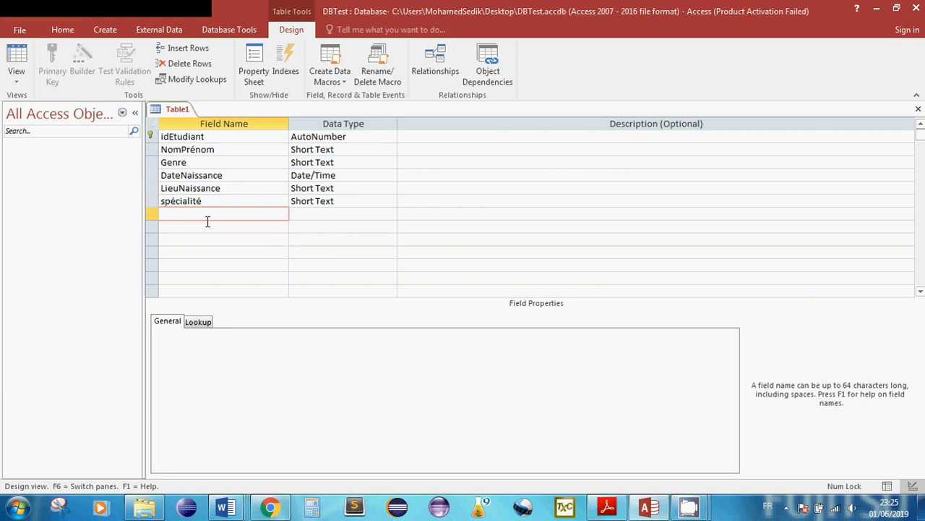
type("Annze")
key("BackSpace")
type("éeInscription")
key("Tab")
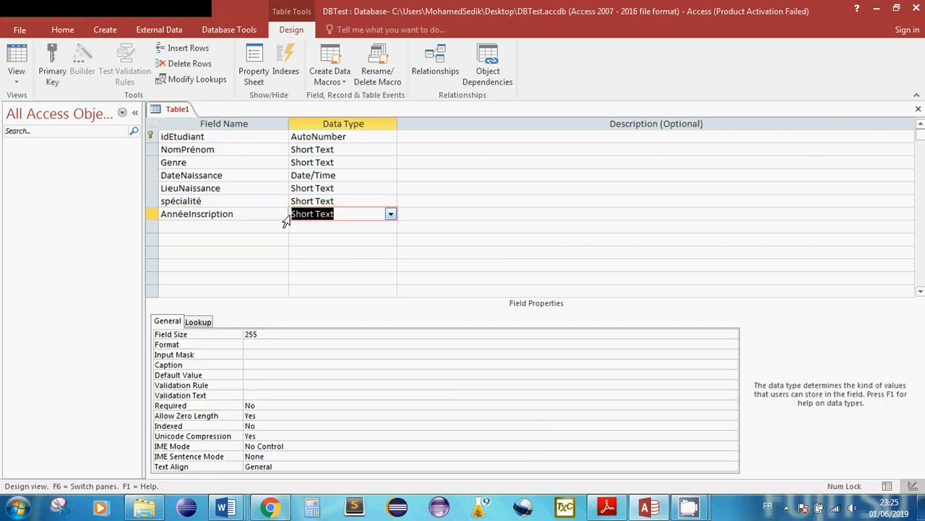
left_click(391, 214)
left_click(360, 255)
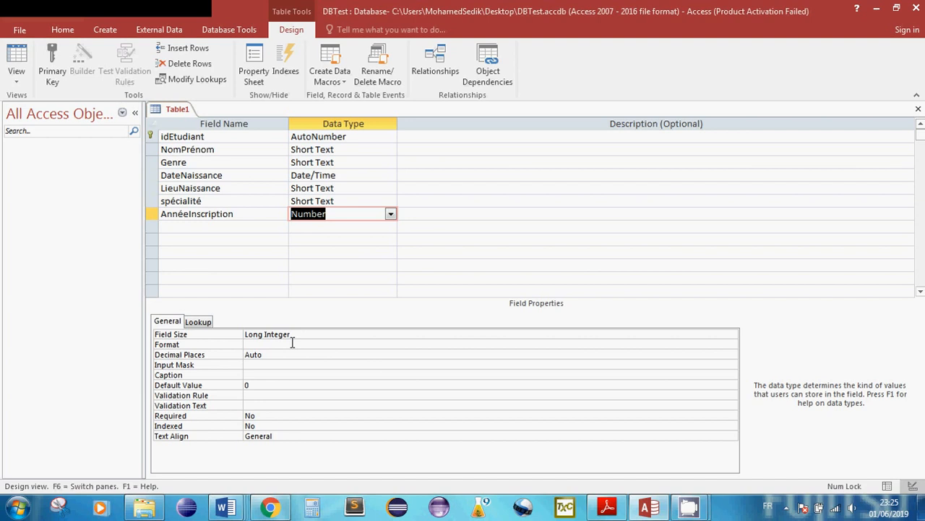
left_click(298, 364)
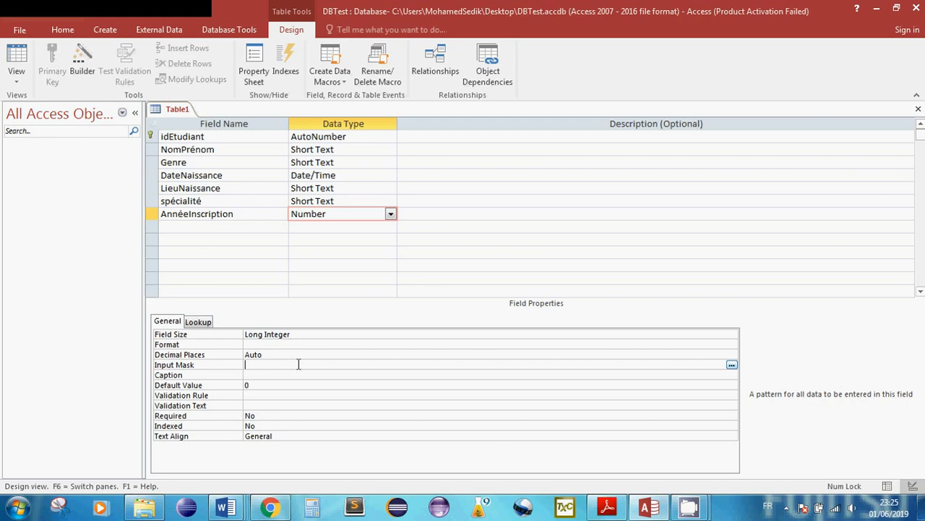
type("0000")
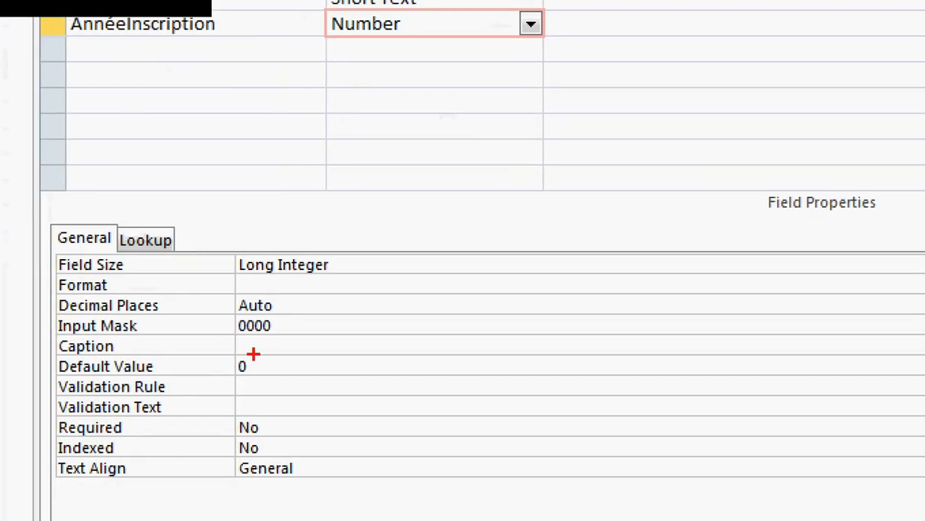
Review the properties of the table's fields and the data types available for AnnéeInscription
left_click_drag(214, 313, 305, 346)
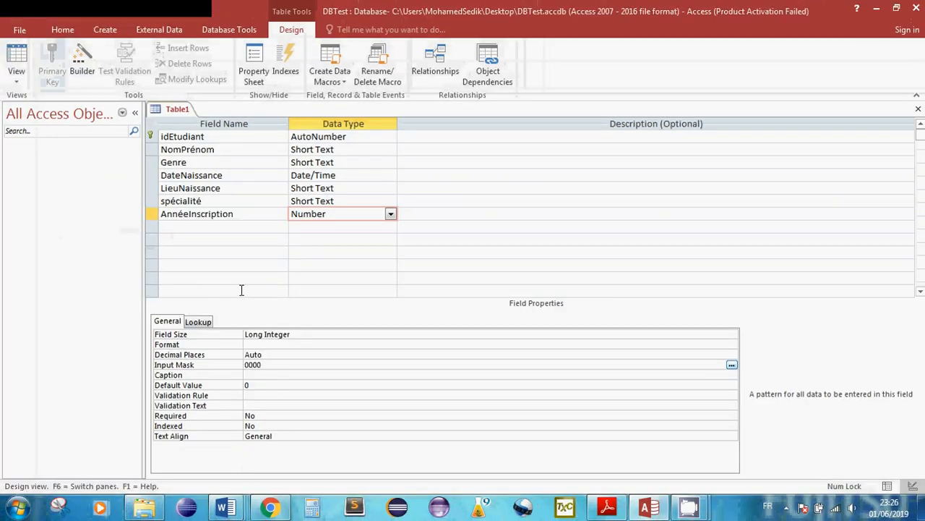
left_click(221, 185)
left_click(219, 163)
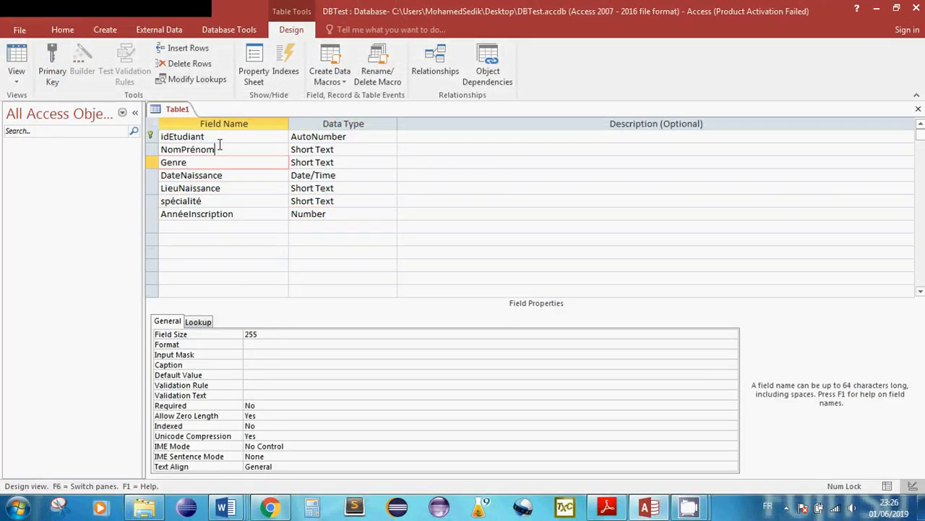
left_click(219, 138)
left_click(220, 163)
left_click(223, 175)
left_click(220, 201)
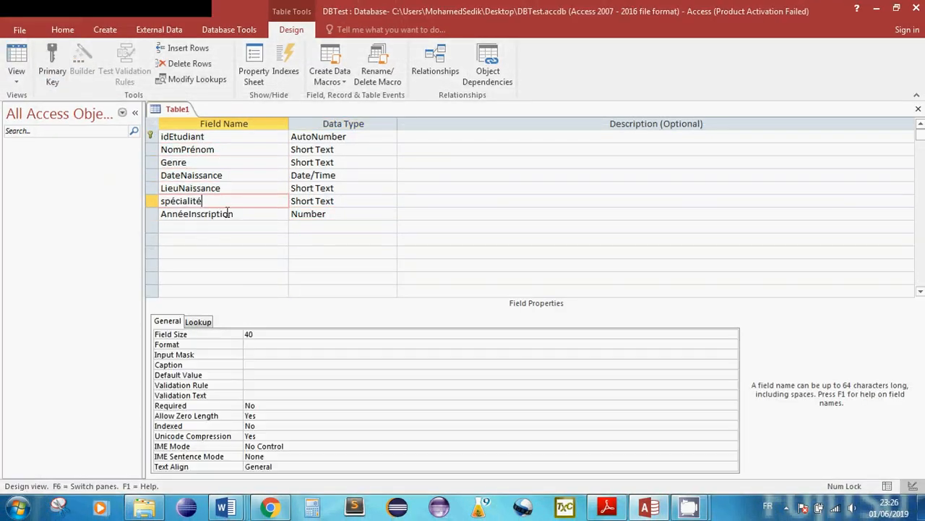
left_click(231, 214)
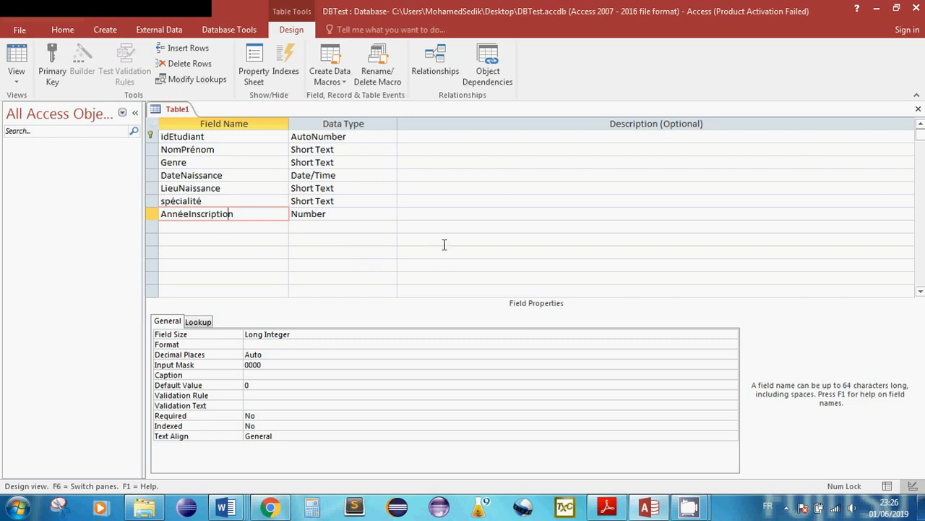
left_click(352, 214)
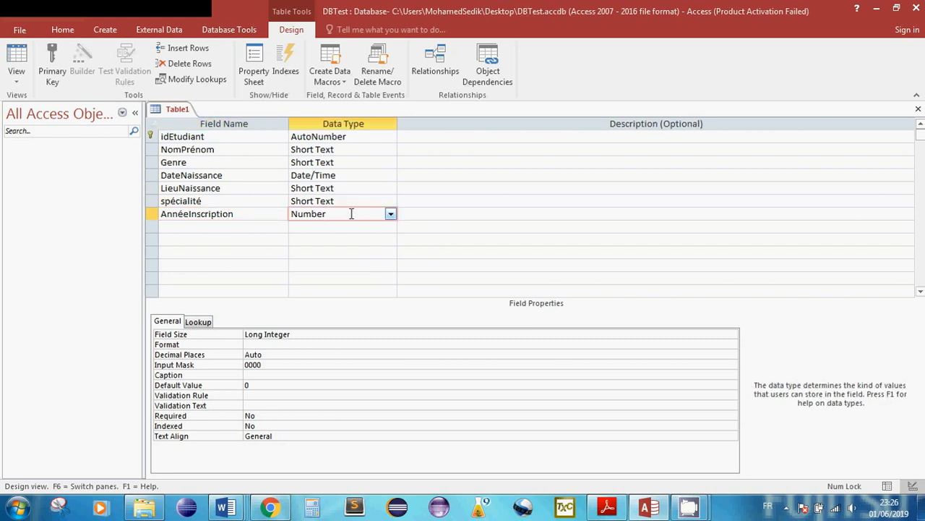
left_click(389, 215)
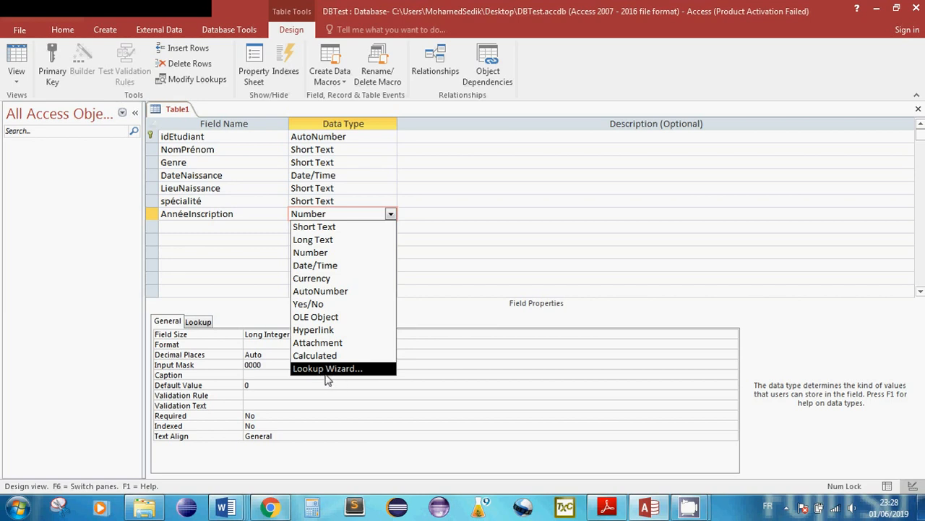
left_click(186, 163)
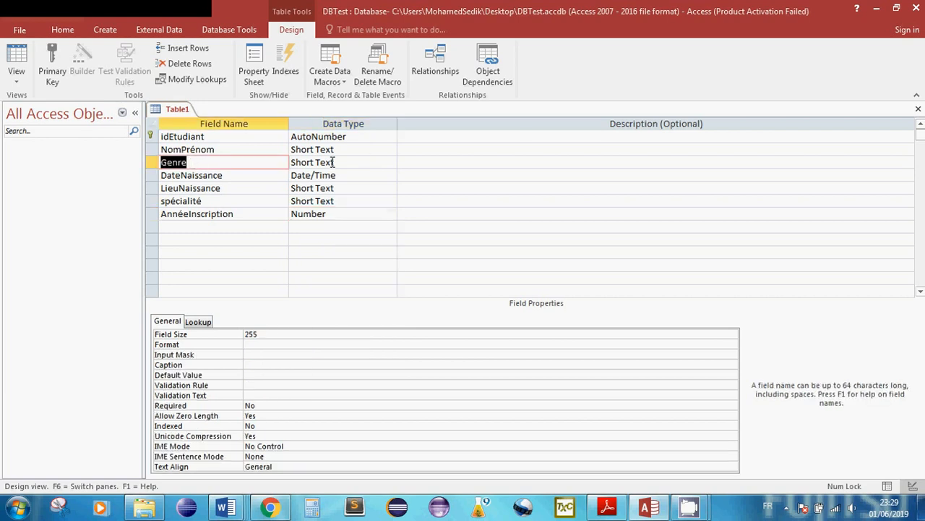
left_click(334, 163)
left_click(389, 163)
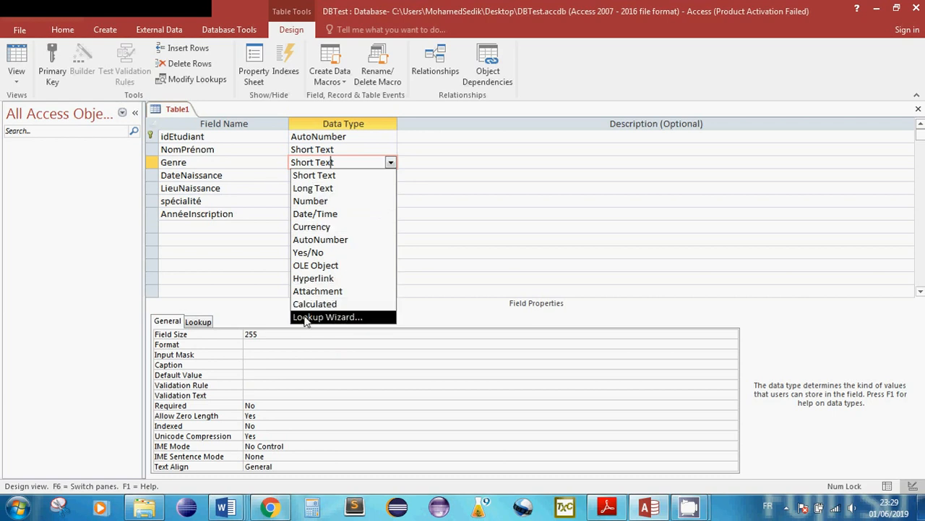
left_click(244, 215)
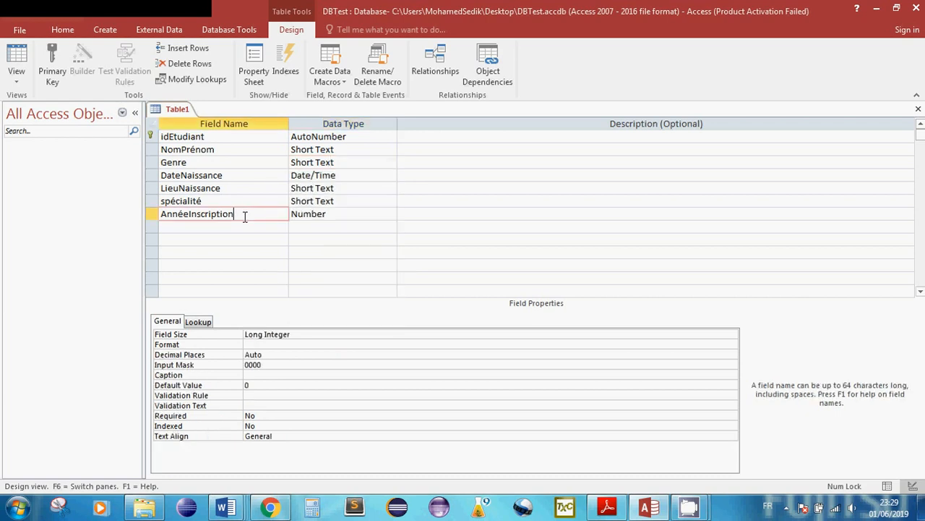
left_click(317, 214)
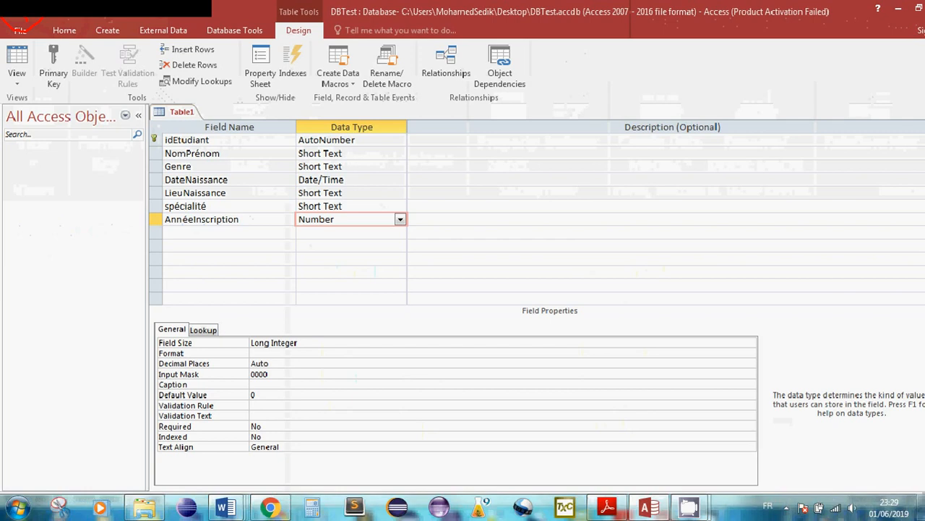
Save the table under the name Etudiants
left_click(11, 13)
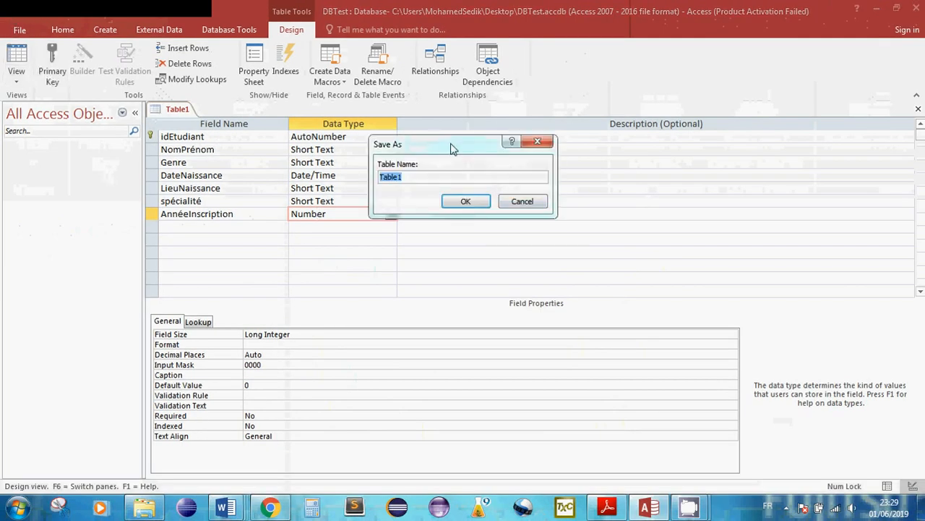
left_click_drag(451, 149, 474, 176)
type("Etudiants")
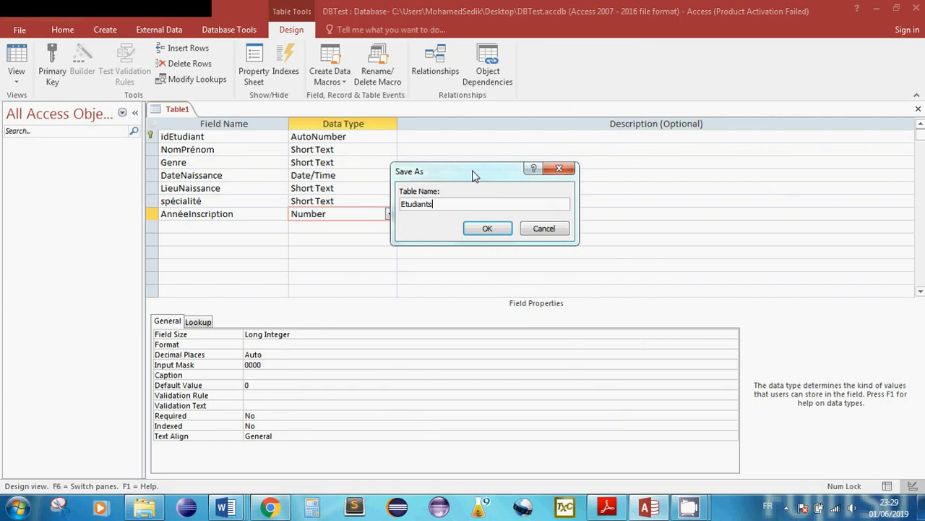
key("Return")
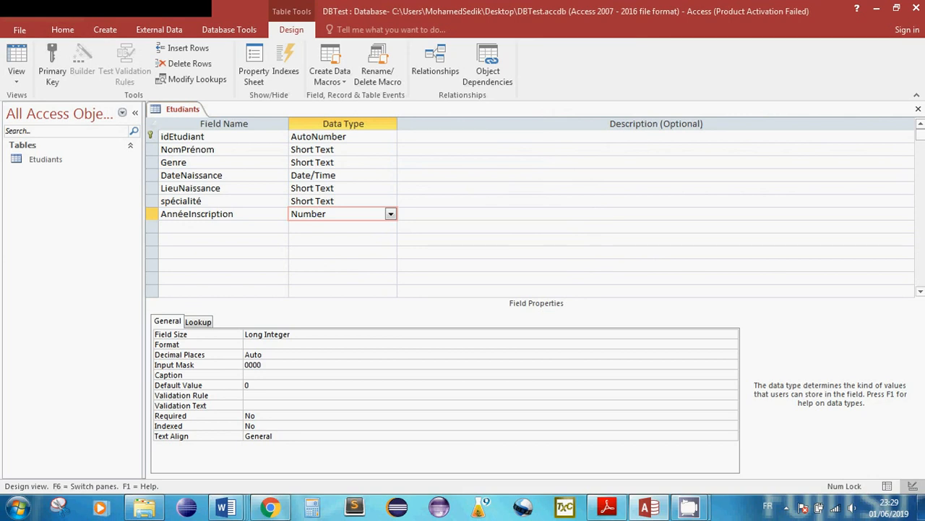
Close the table design and reopen Etudiants in Datasheet View, ready for entry in the new record's NomPrénom field
left_click(918, 109)
right_click(44, 162)
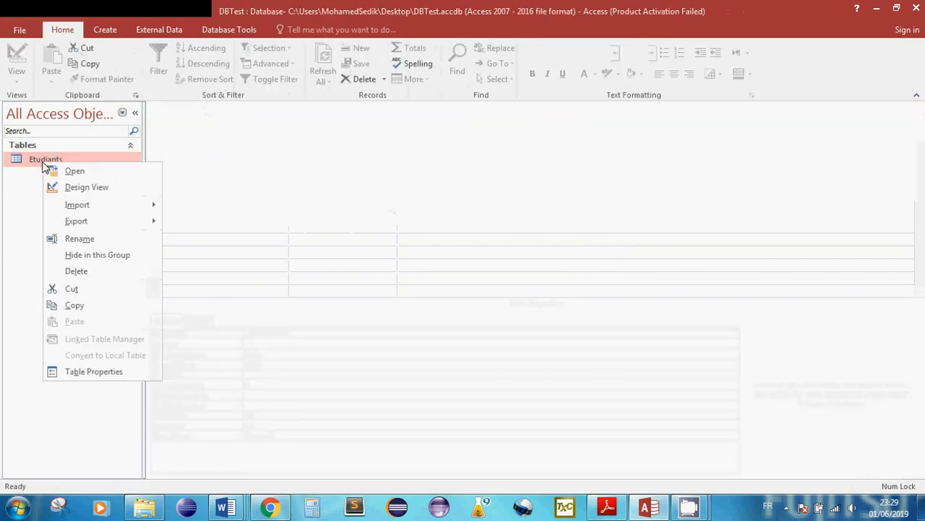
left_click(85, 175)
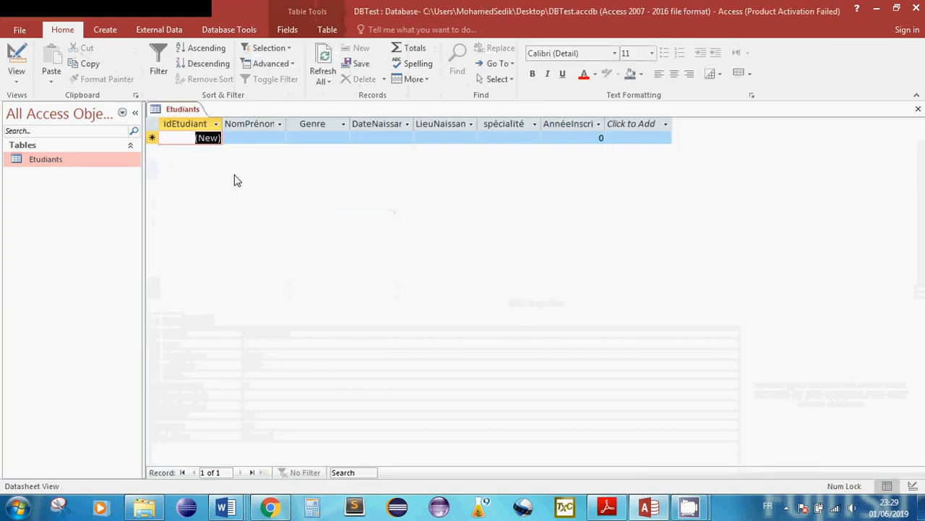
left_click(235, 138)
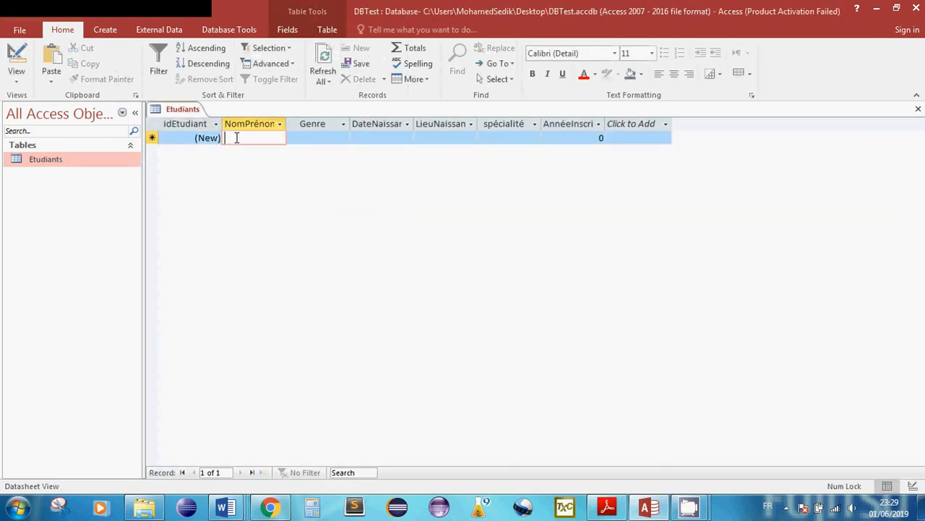
type("nomPréno")
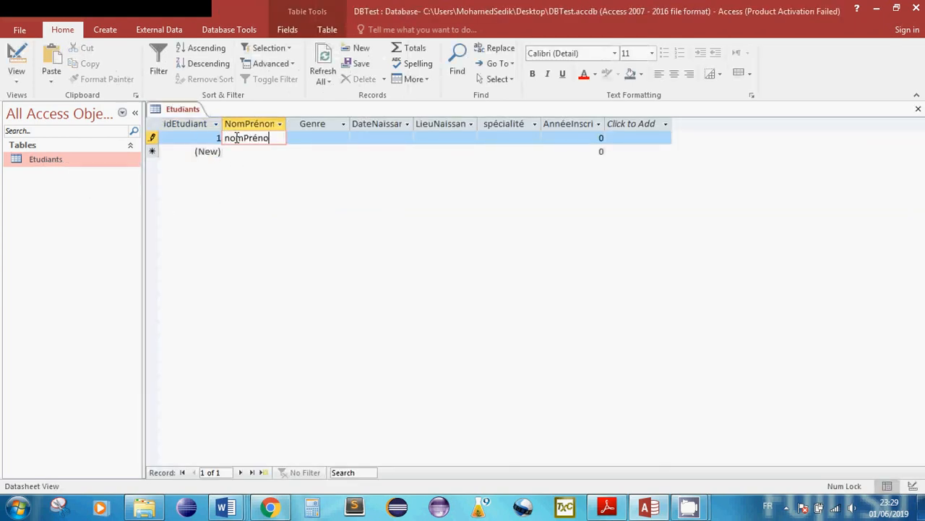
type("m")
key("BackSpace")
key("BackSpace")
key("BackSpace")
key("BackSpace")
key("BackSpace")
key("BackSpace")
key("BackSpace")
key("BackSpace")
key("BackSpace")
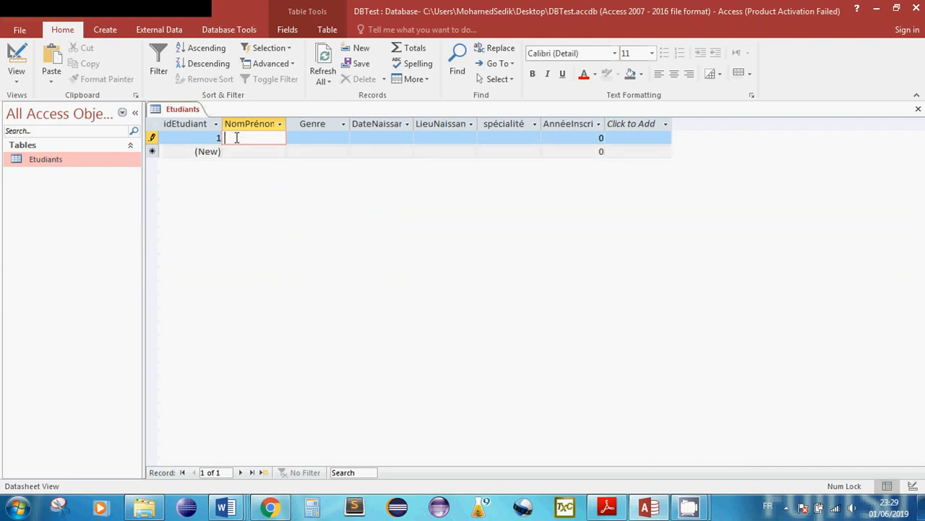
Fill the first record with NomPrénom Etudiant1, Genre Masculin and the student's birth date
type("Etudiant1")
key("Tab")
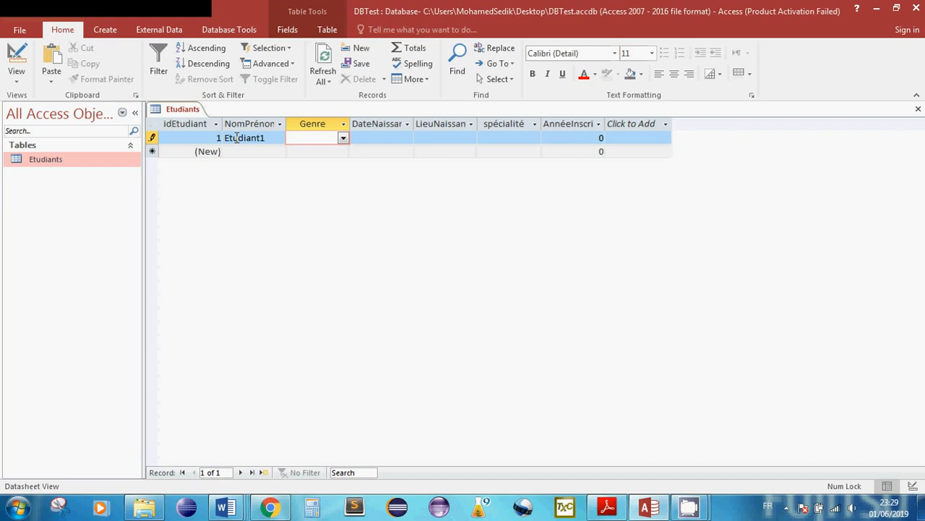
left_click(342, 138)
left_click(324, 151)
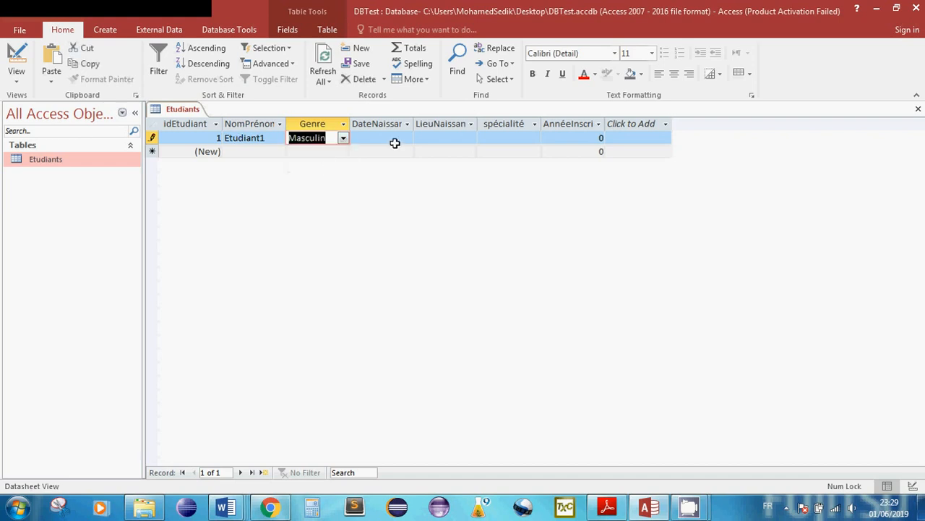
left_click(395, 139)
left_click_drag(368, 139, 420, 146)
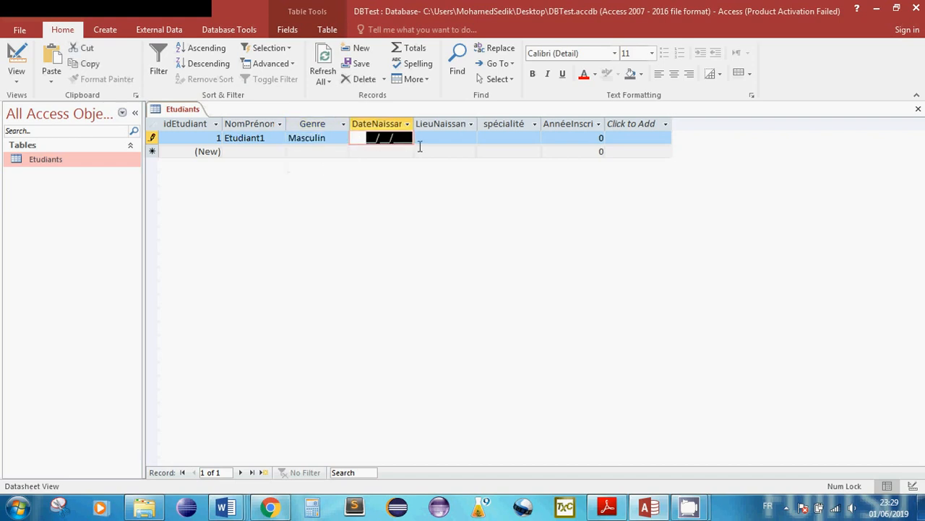
type("23081987")
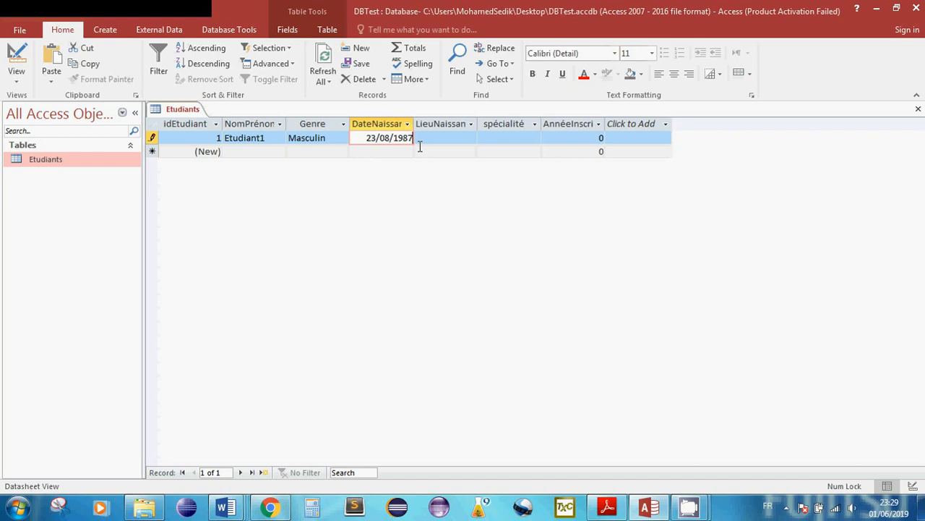
Complete the Etudiant1 record with LieuNaissance Meskiana, spécialité 1 and AnnéeInscription 2004
key("Tab")
type("Mesk")
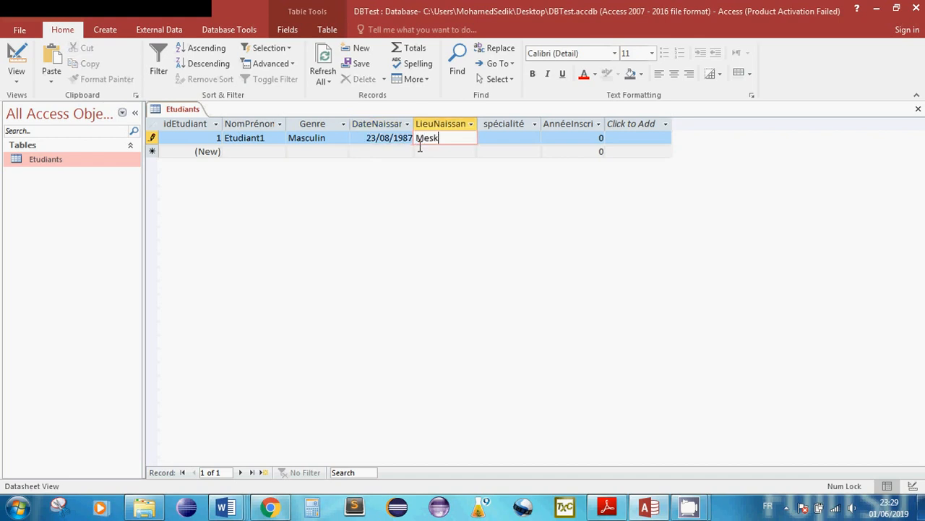
type("iana")
key("Tab")
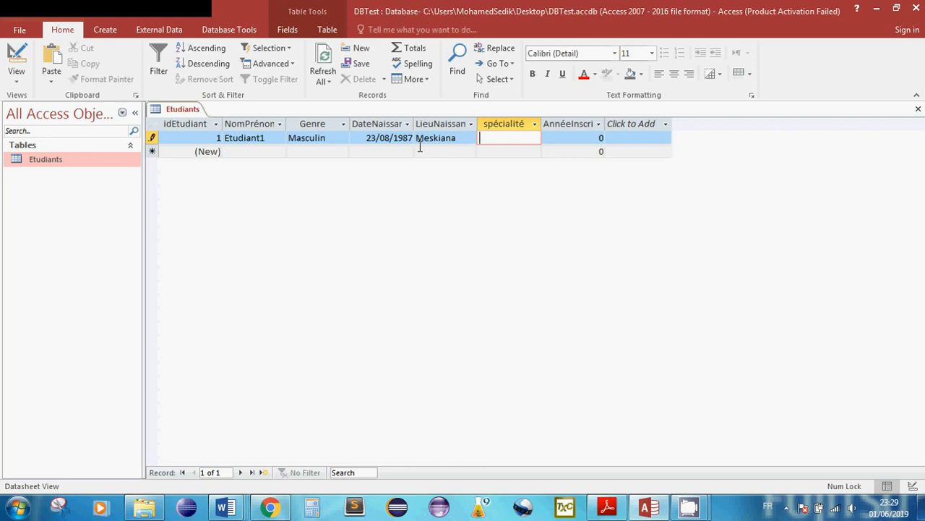
type("1")
left_click(589, 137)
left_click_drag(584, 138, 614, 138)
type("2004")
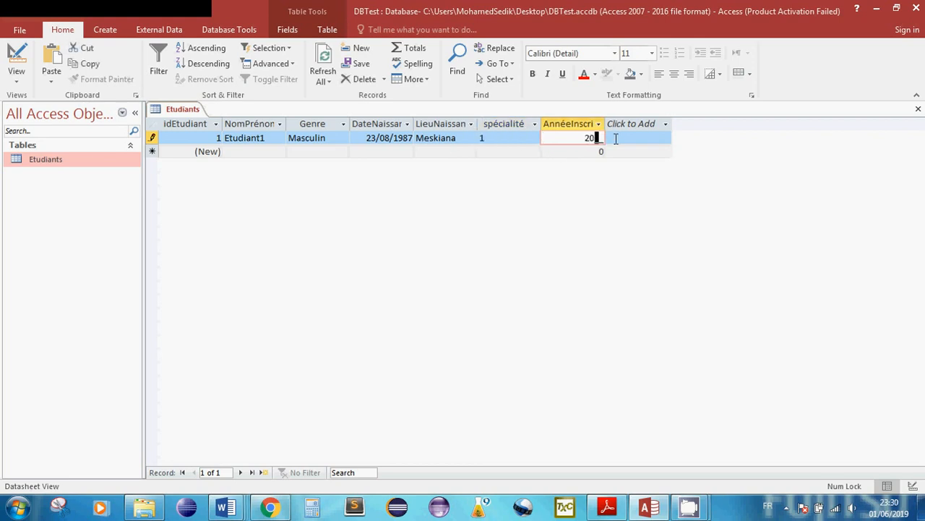
Start a second record with NomPrénom Etudiant2, Genre Féminin and the student's birth date
left_click(248, 151)
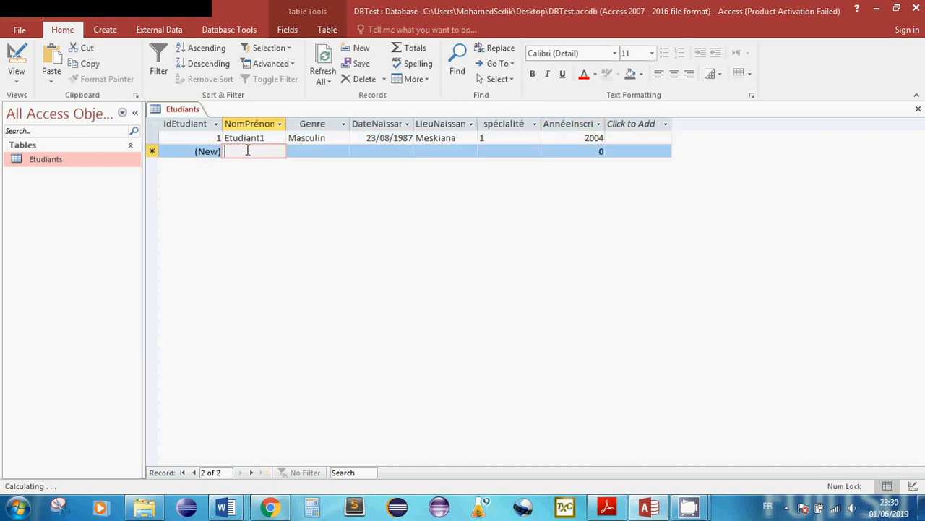
type("Etudiant2")
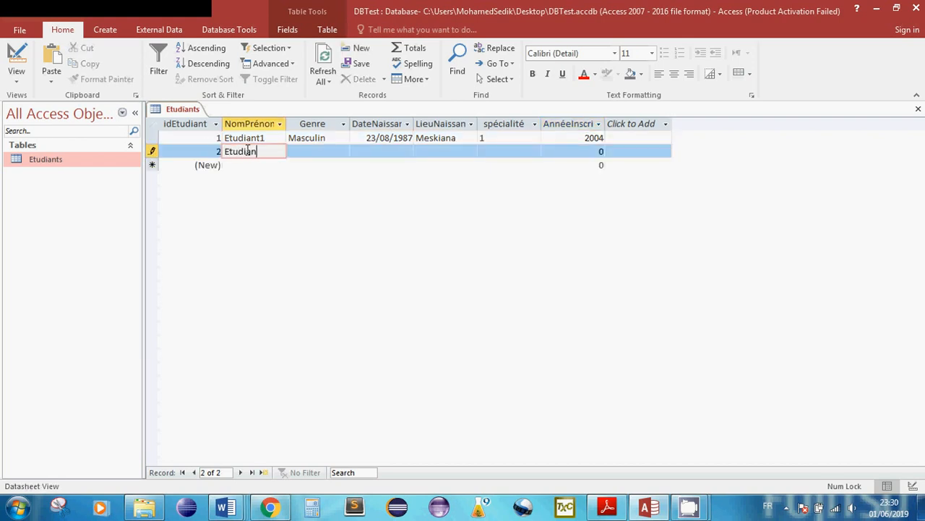
key("Tab")
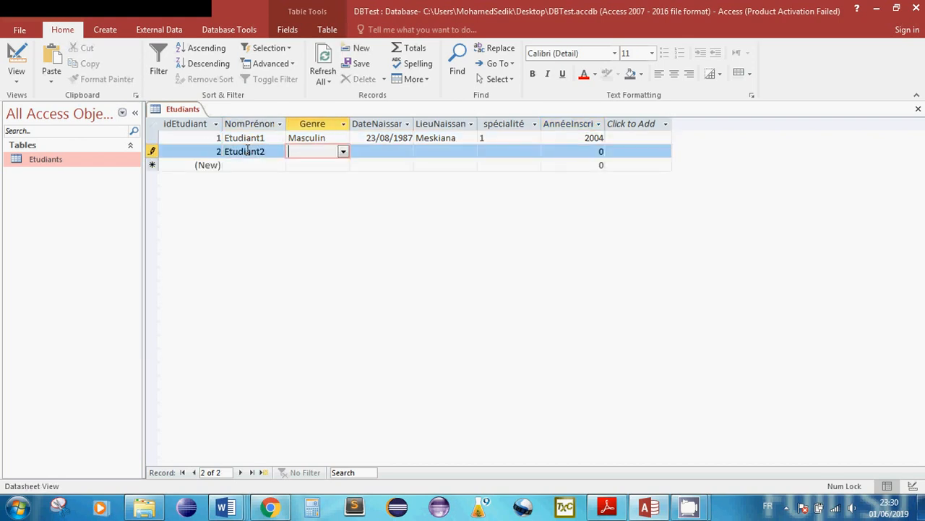
left_click(343, 152)
left_click(314, 177)
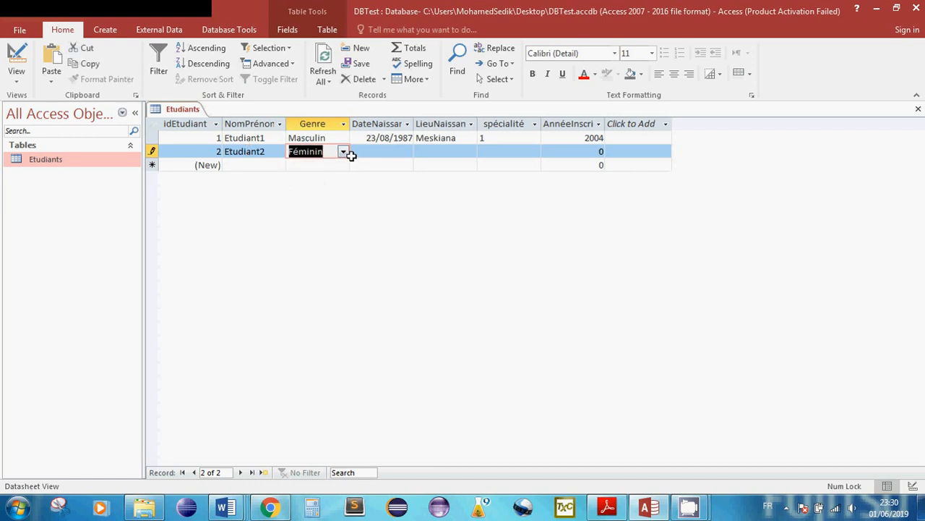
key("Tab")
type("01/0")
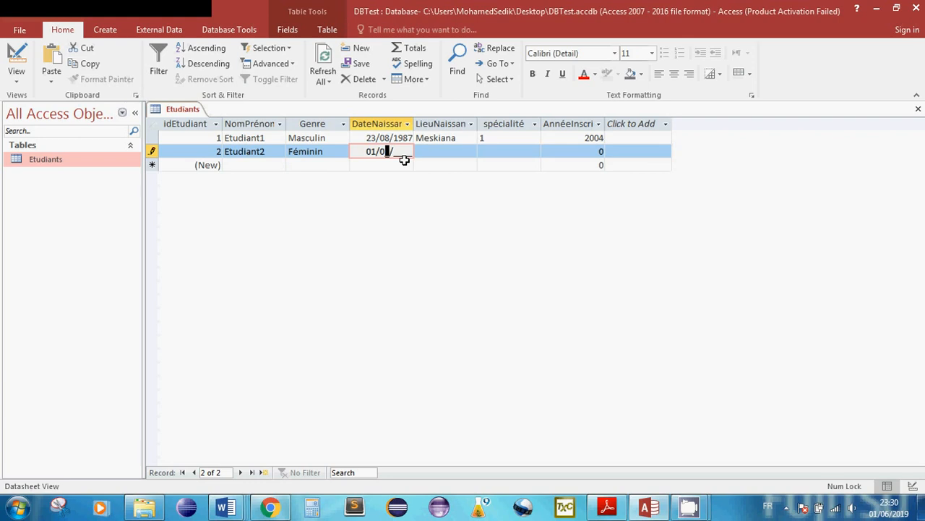
type("5/1998")
Set LieuNaissance to Ain beida and spécialité to 2 in the Etudiant2 record
left_click(421, 154)
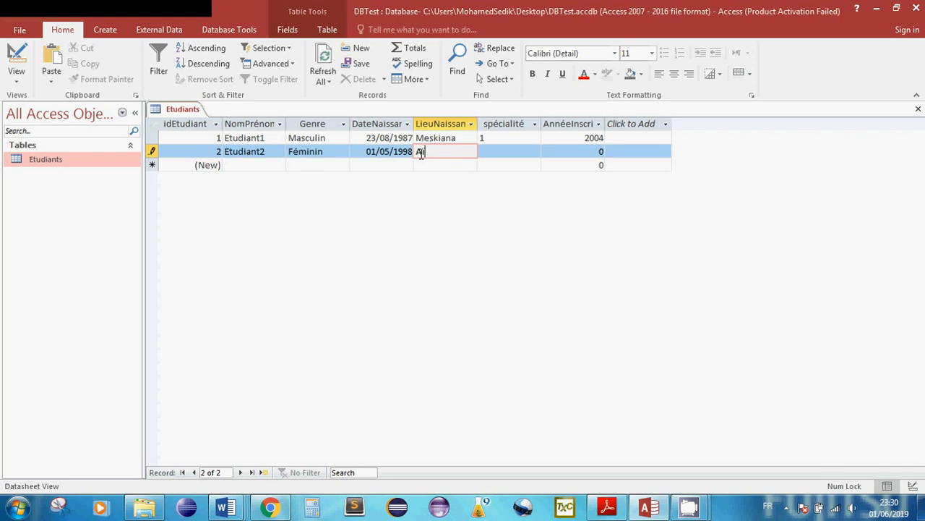
type("Ain beida")
left_click(517, 152)
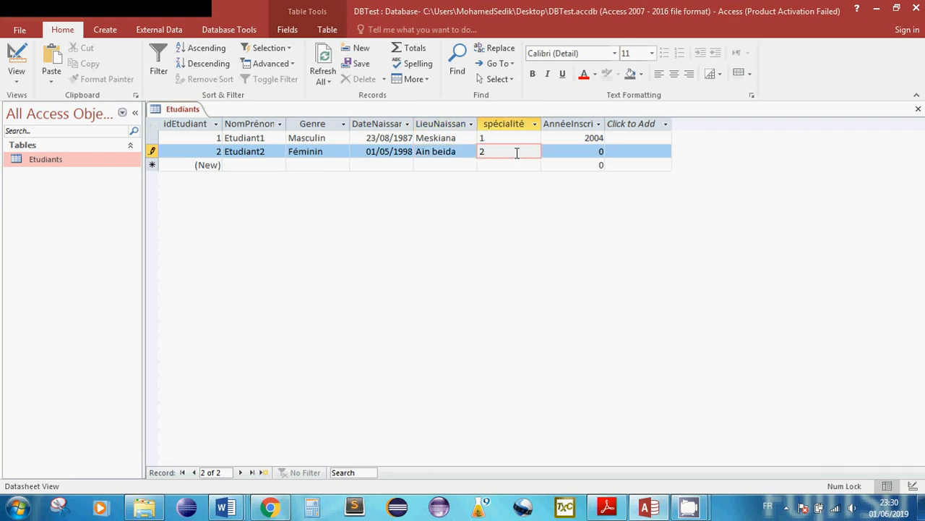
Start a third record with NomPrénom Etudiant3, Genre Masculin and the student's birth date
left_click(232, 165)
type("Et")
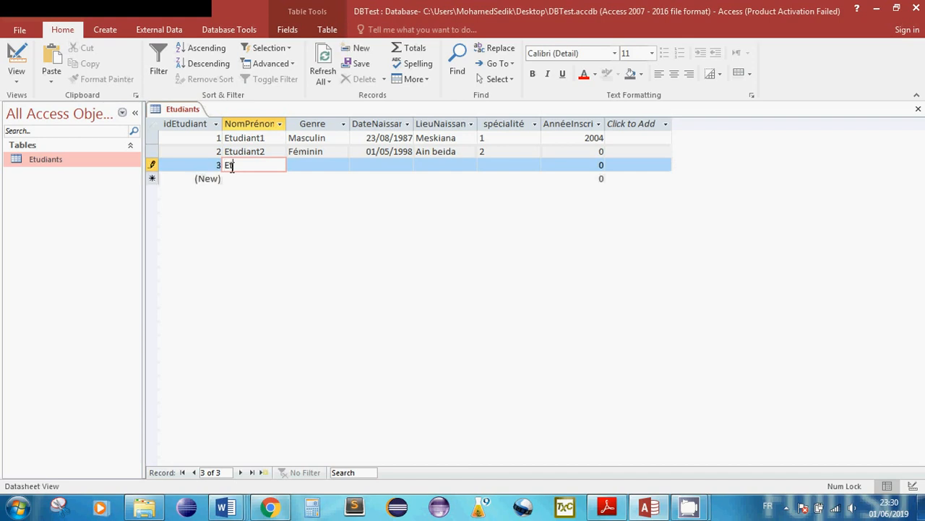
type("udiant")
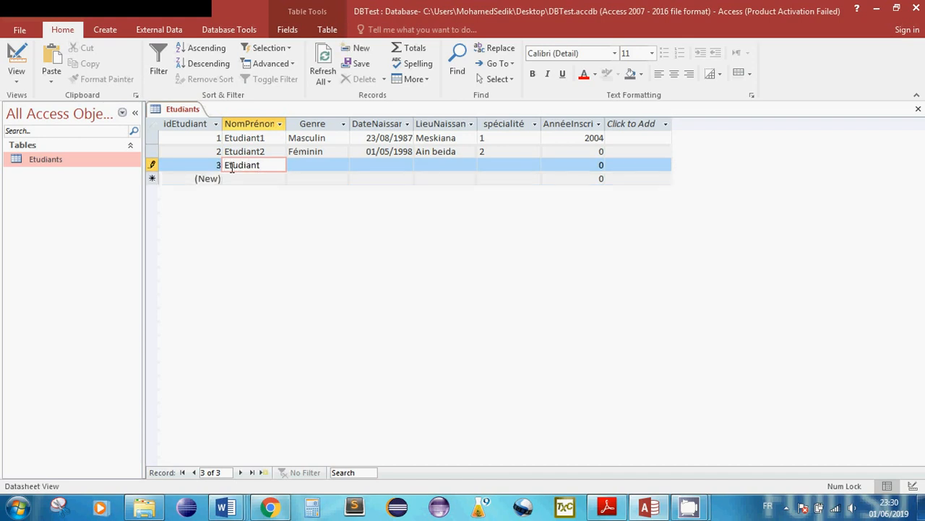
type("3")
key("Tab")
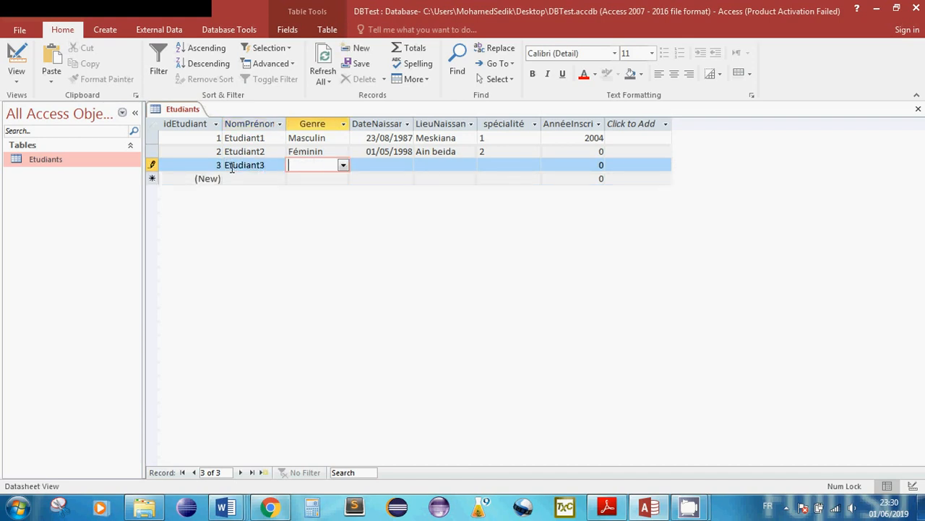
left_click(344, 165)
left_click(318, 179)
left_click(365, 165)
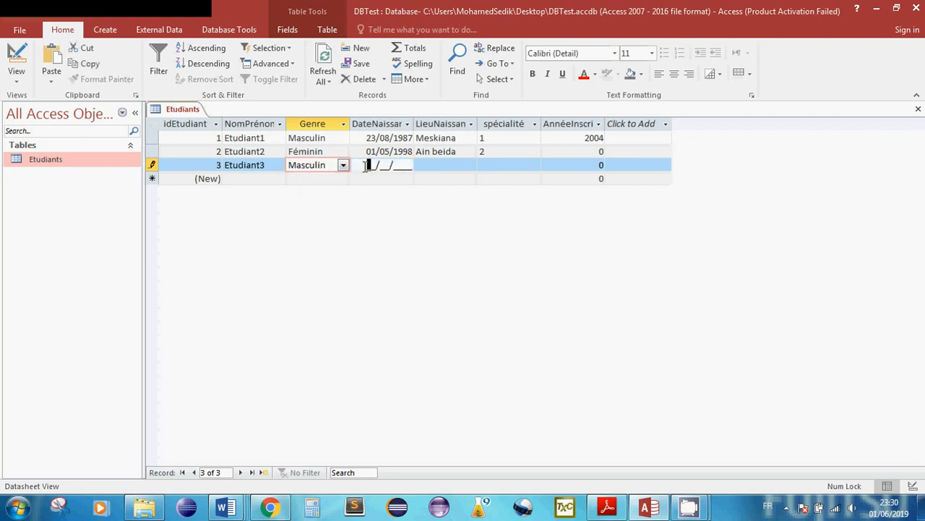
type("05/08/")
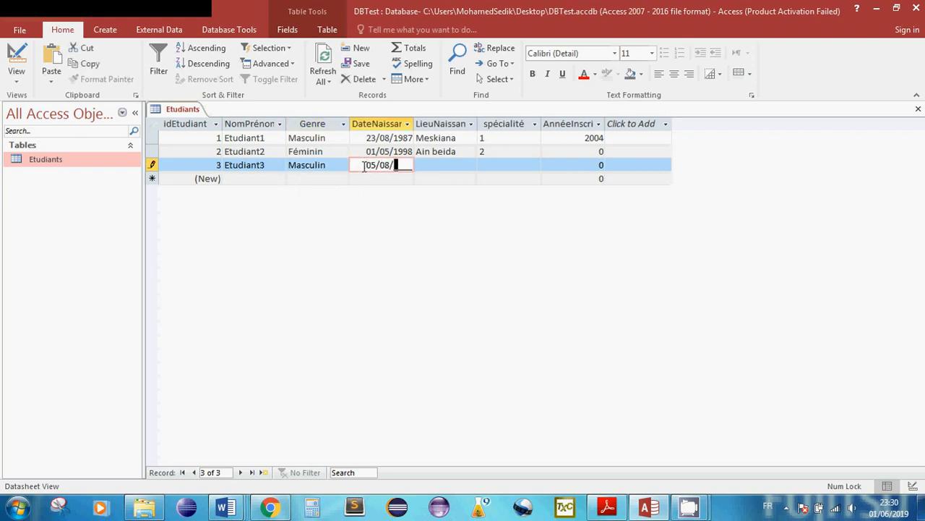
type("2000")
Set LieuNaissance to OEB and spécialité to 4 in the Etudiant3 record
key("Tab")
type("OEB")
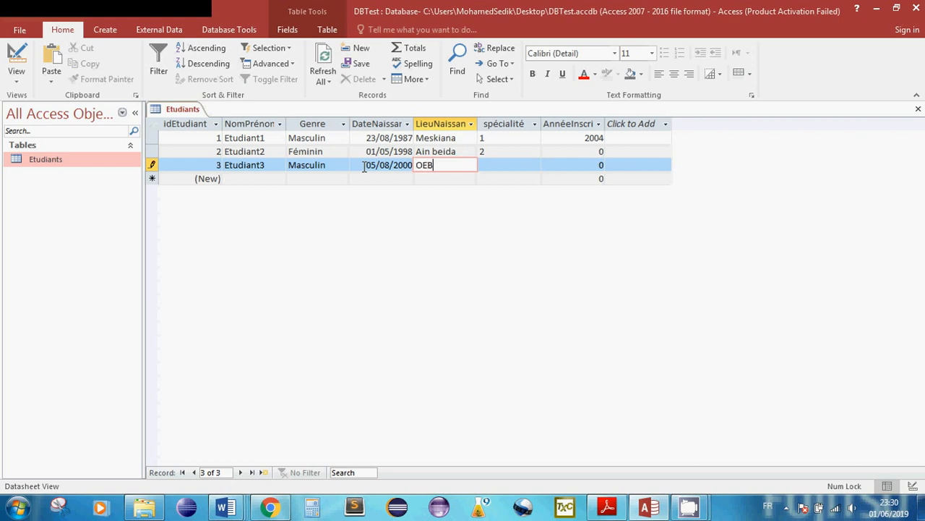
key("Tab")
type("4")
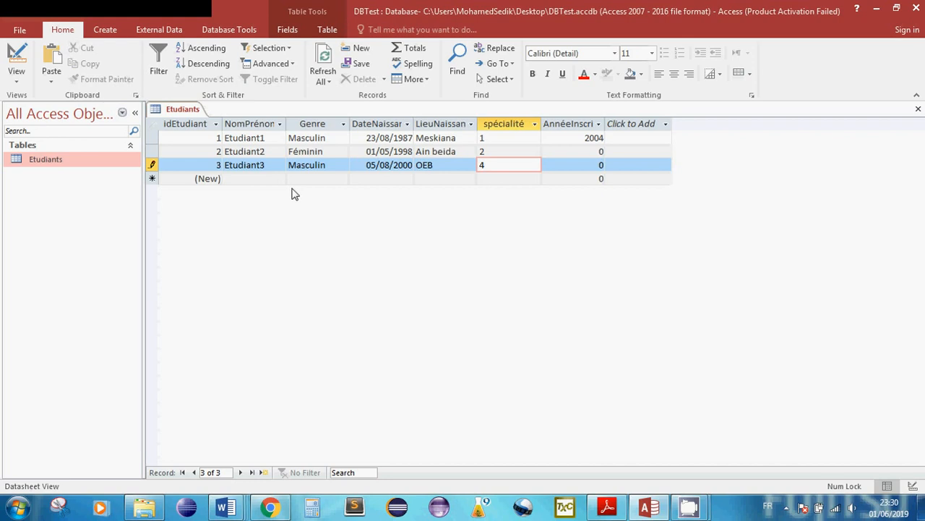
Set AnnéeInscription to 2014 for Etudiant2 and 2016 for Etudiant3, and close the Etudiants table
left_click(257, 176)
key("Up")
key("Up")
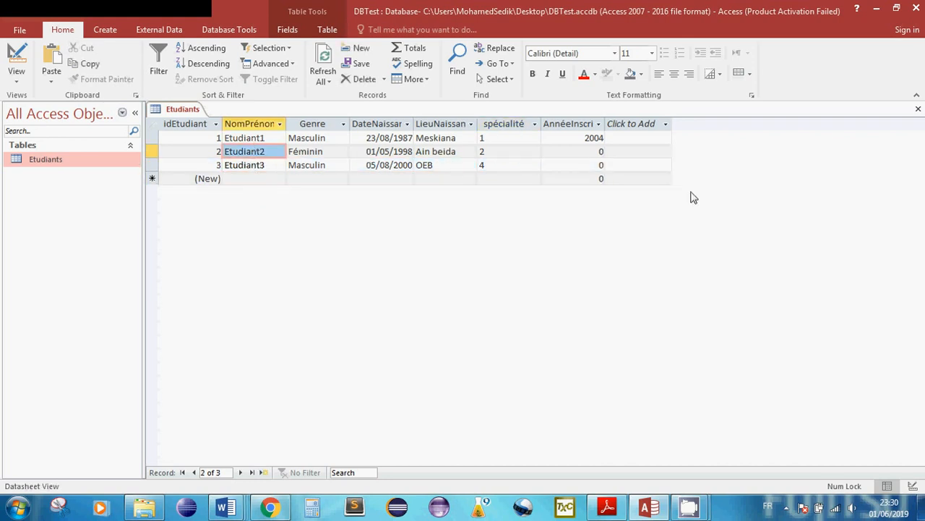
left_click(588, 150)
left_click_drag(586, 151, 613, 156)
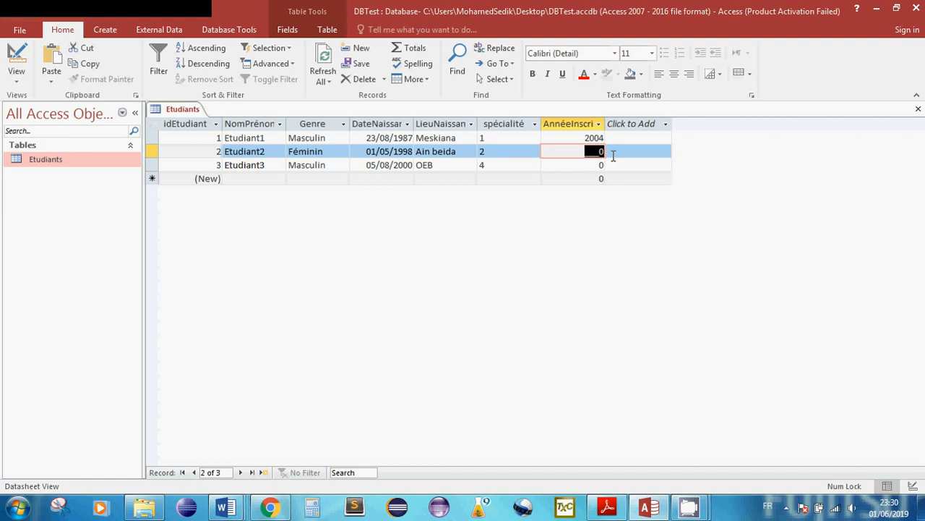
type("2014")
key("Down")
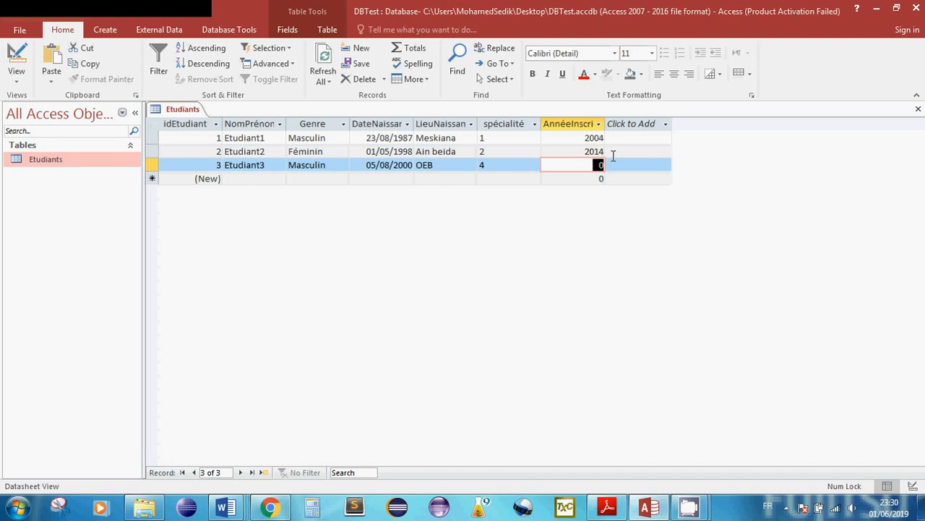
type("2016")
left_click(918, 108)
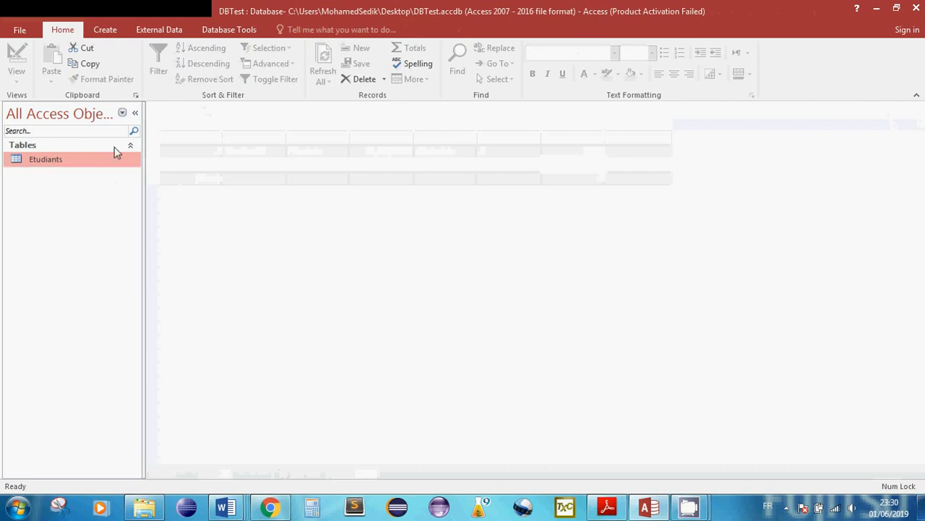
Start a new table in design view with a first field named codeSpécialité
left_click(104, 33)
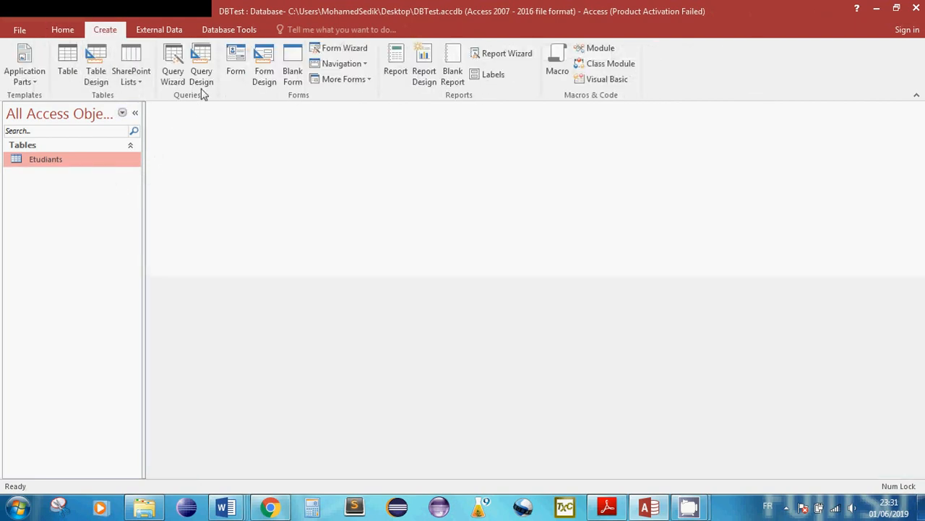
left_click(102, 68)
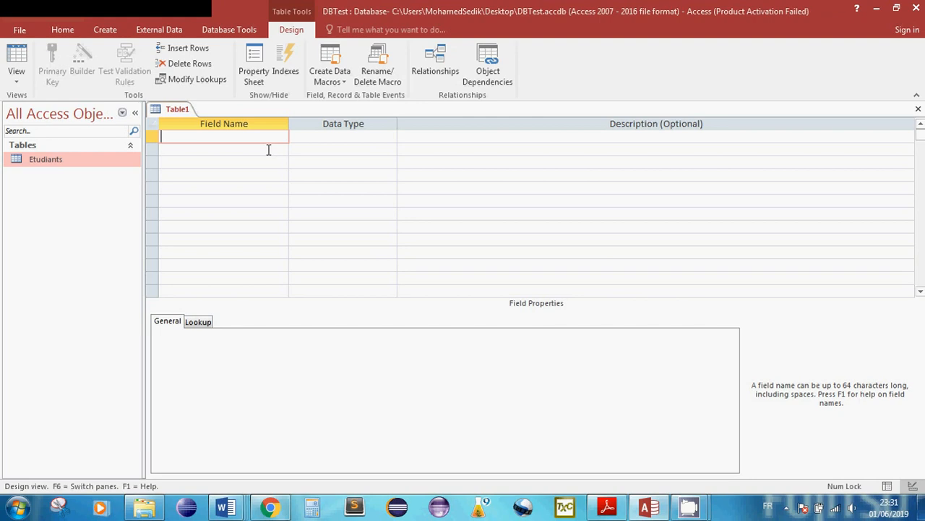
type("idSpe")
key("BackSpace")
key("BackSpace")
key("BackSpace")
key("BackSpace")
type("codeSpécialité")
key("Tab")
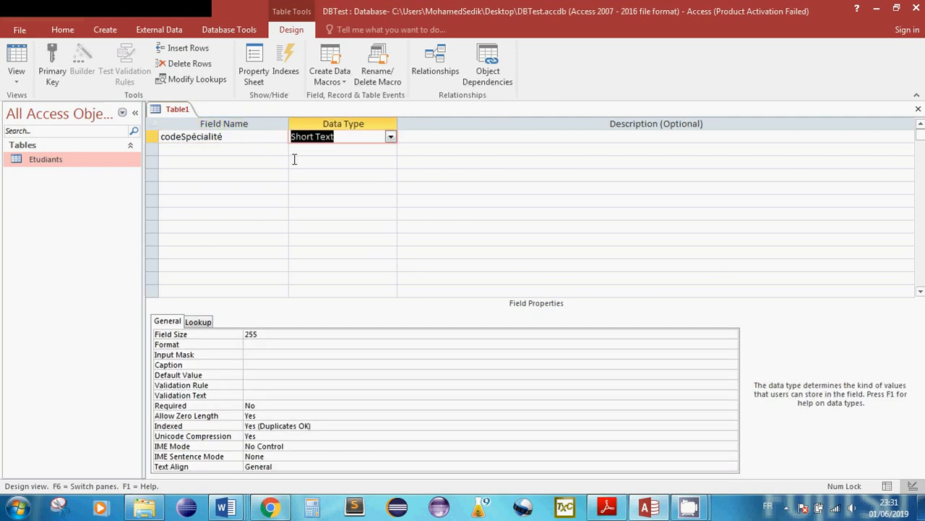
Set the codeSpécialité field's data type to AutoNumber and make it the primary key
left_click(390, 138)
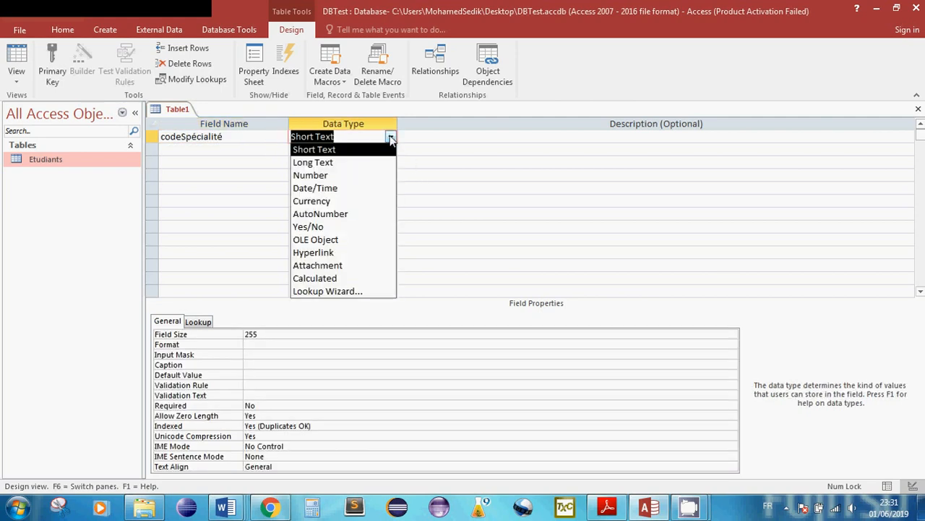
left_click(333, 214)
left_click(199, 136)
left_click(46, 73)
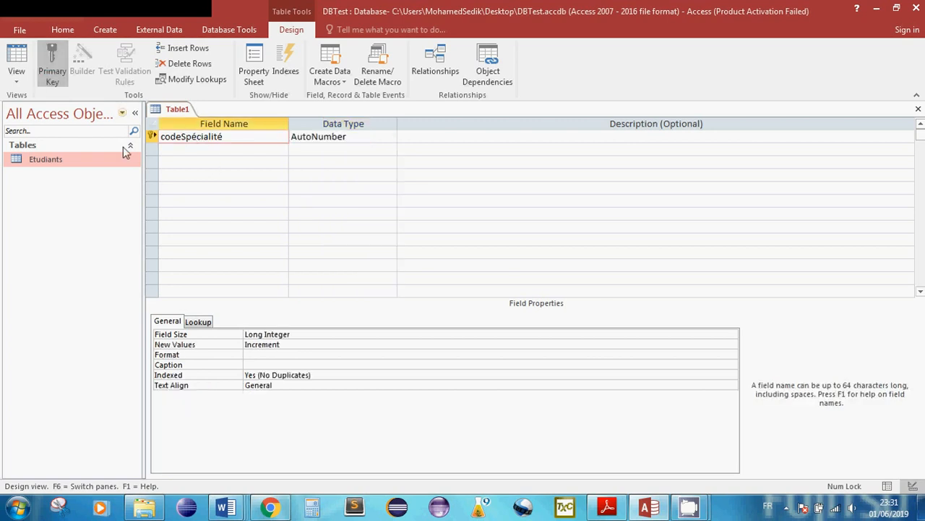
Add a Short Text field named DesignationSpécialité with a field size of 40
left_click(191, 148)
type("Desi")
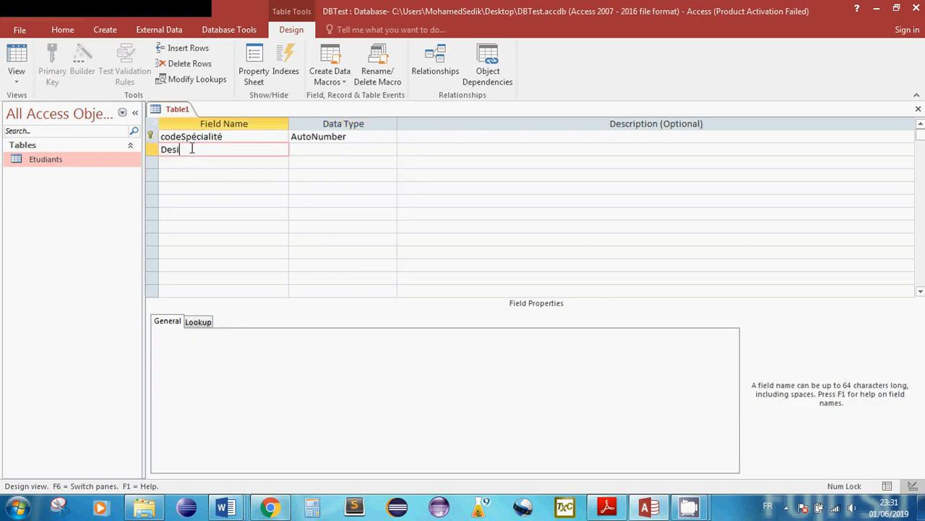
type("gnationSpécialité")
key("Tab")
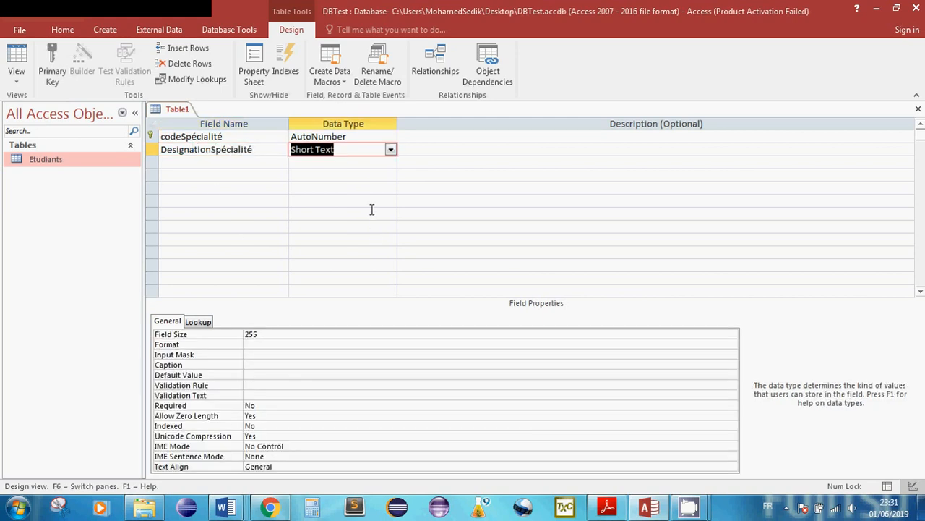
left_click(271, 337)
left_click(213, 337)
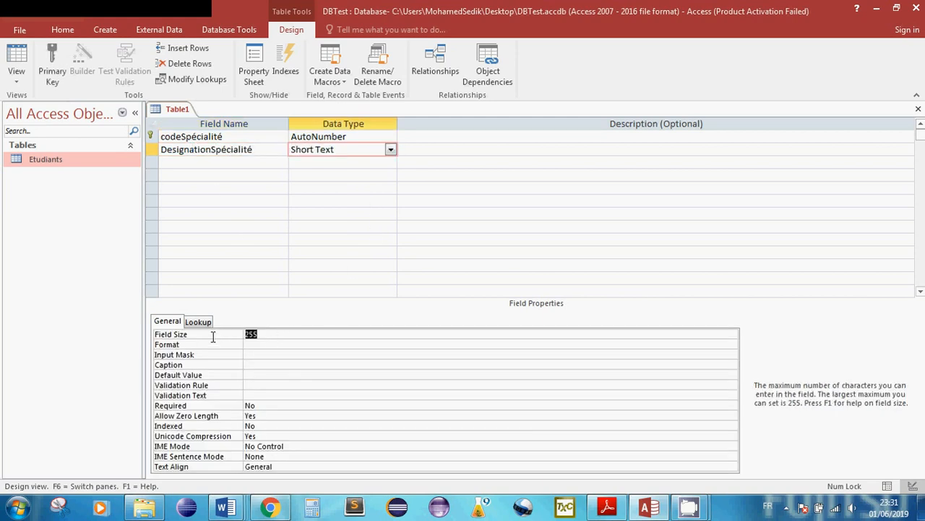
type("40")
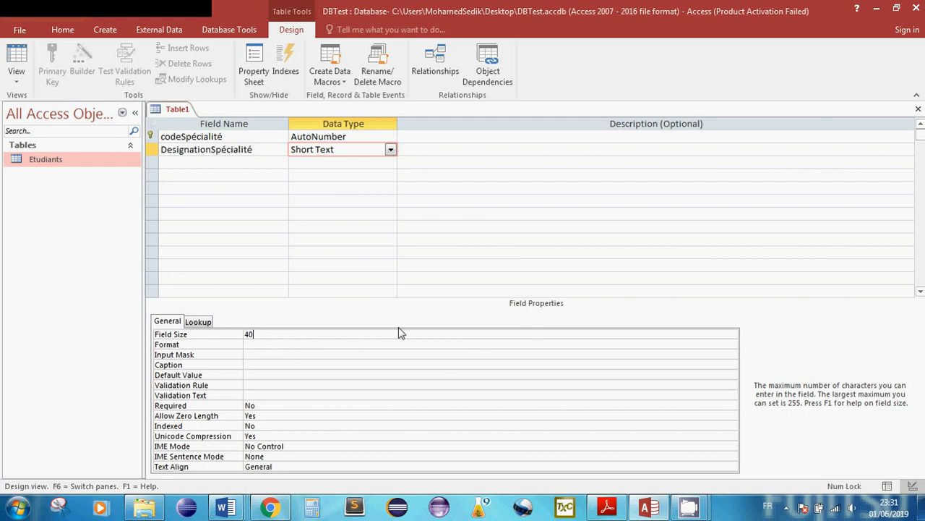
Save the new table under the name Spécialités
left_click(13, 12)
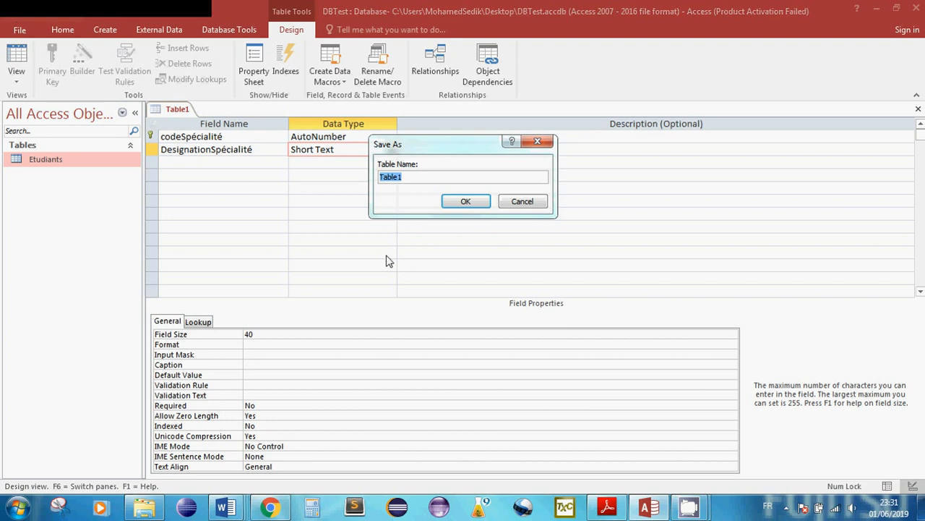
key("Caps_Lock")
type("SP2")
key("BackSpace")
key("BackSpace")
key("BackSpace")
key("Caps_Lock")
type("Spécialités")
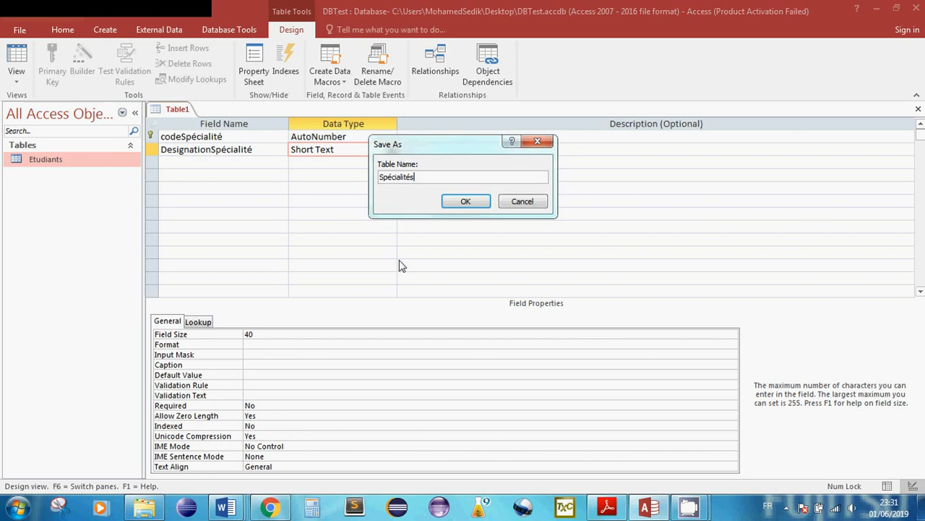
left_click(465, 202)
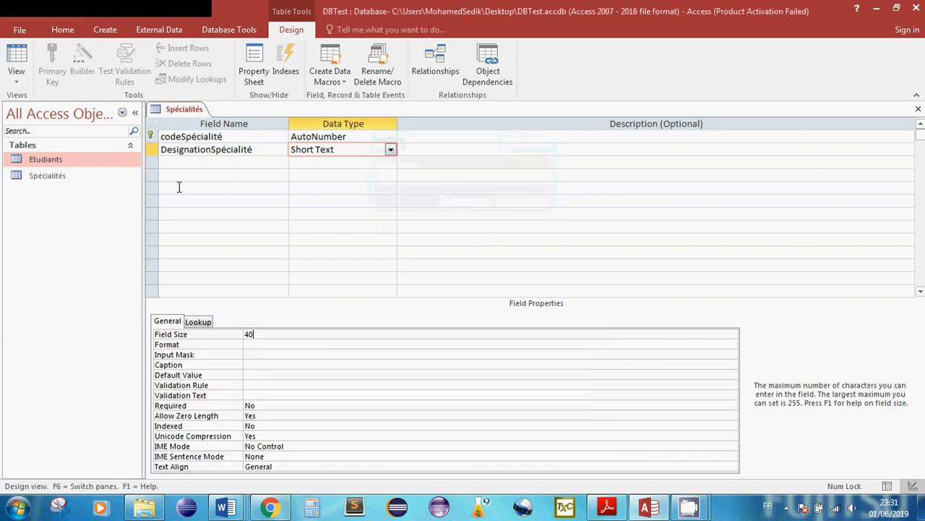
Open the Spécialités table for data entry and add a first record with the designation Informatique
right_click(40, 165)
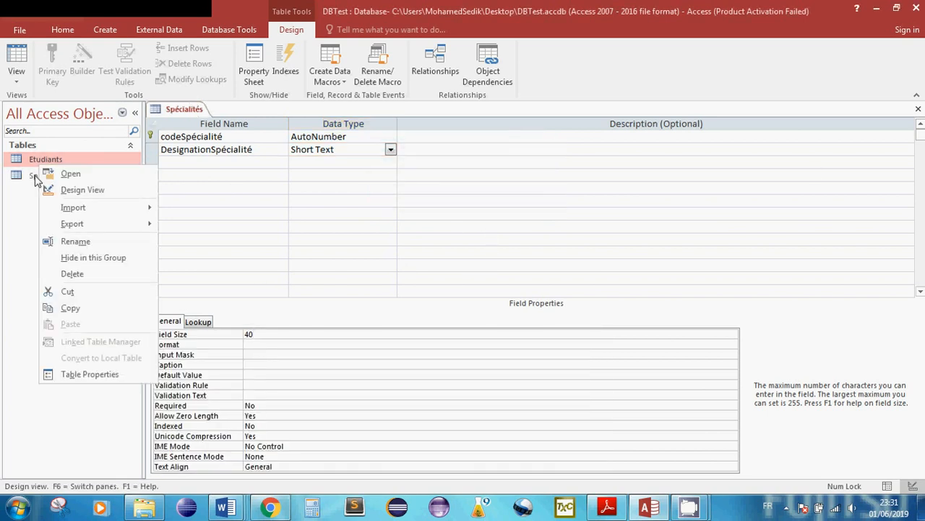
right_click(36, 176)
left_click(70, 189)
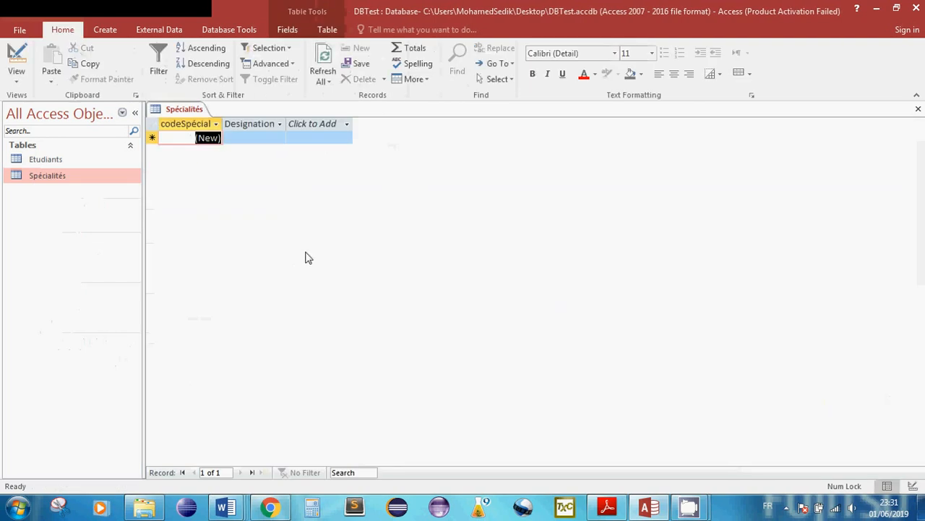
left_click(235, 138)
type("Info")
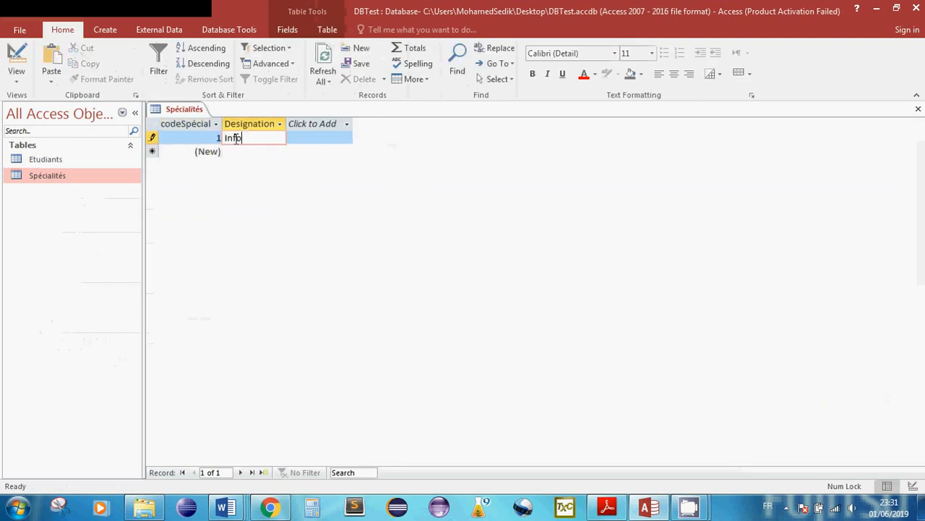
type("rmatique")
key("Down")
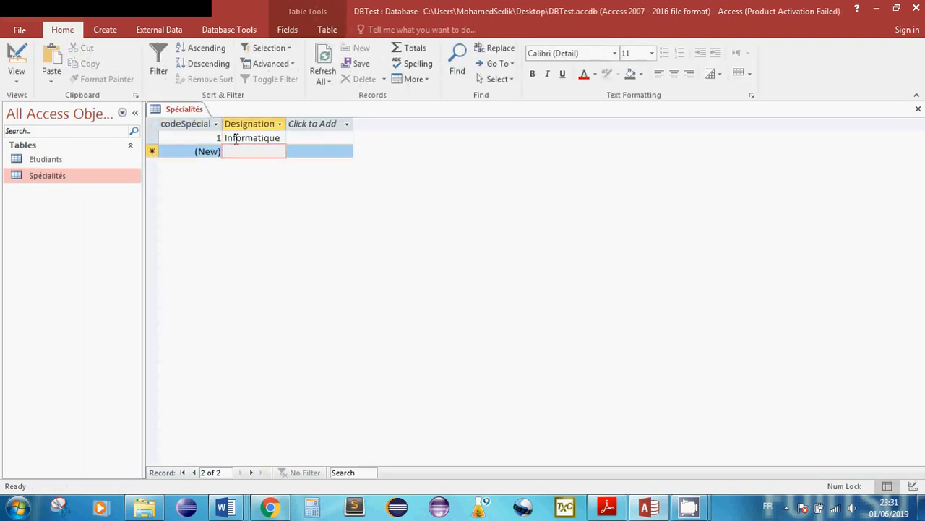
Add three more Spécialités records with the designations Economi, Gestion and Sport
type("Economi")
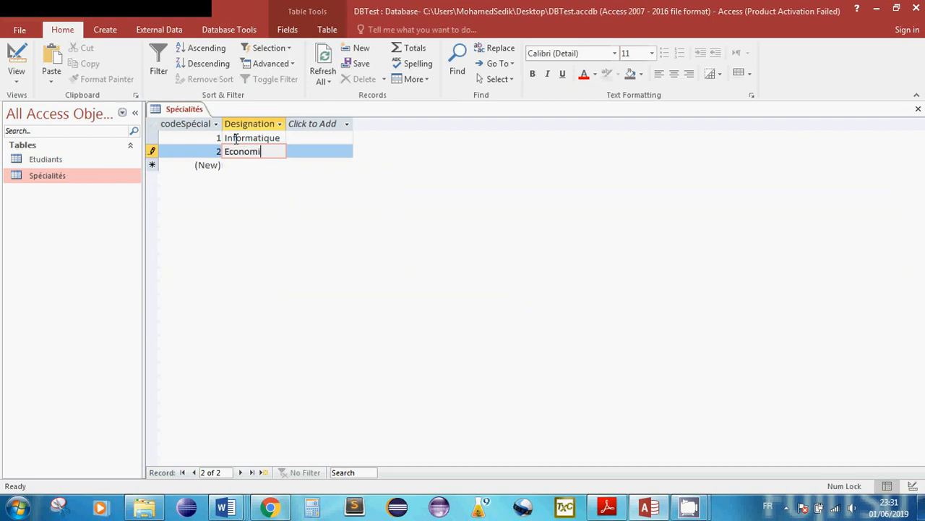
key("Down")
type("Gest")
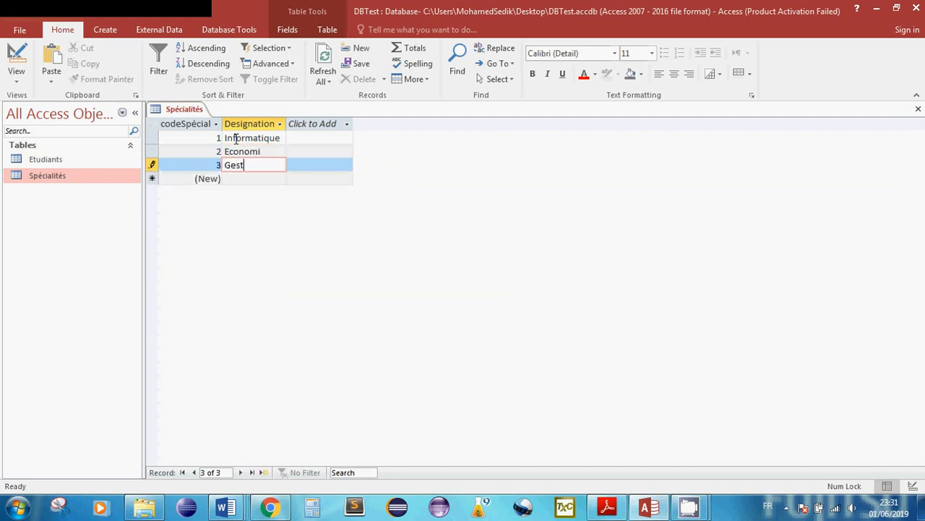
type("ion")
key("Down")
type("Sp")
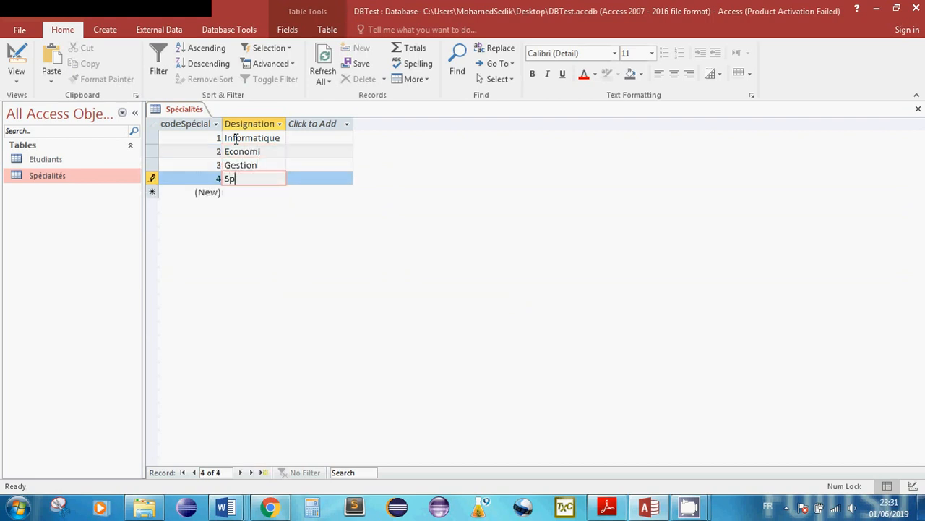
type("ort")
key("Down")
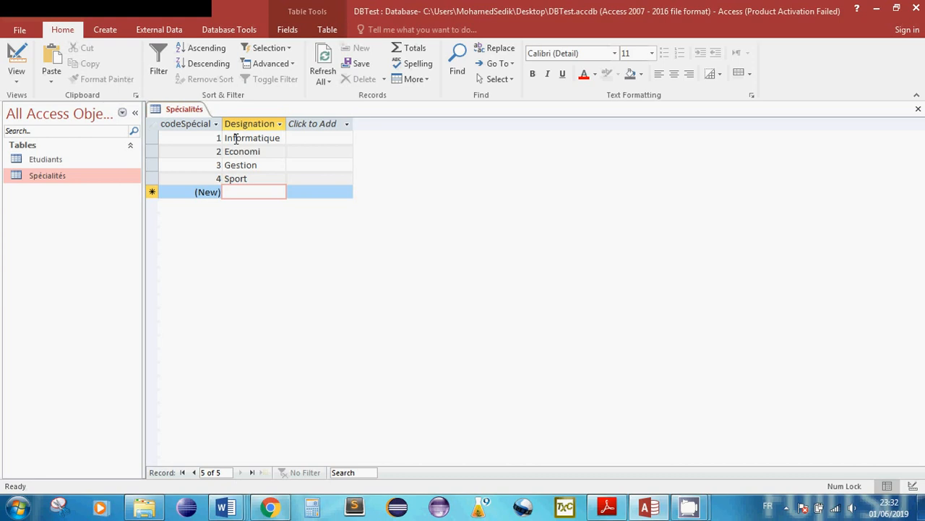
Add Spécialités records with the designations GTU, Architecture, Math and Physique, and close the table
type("GTU")
key("Down")
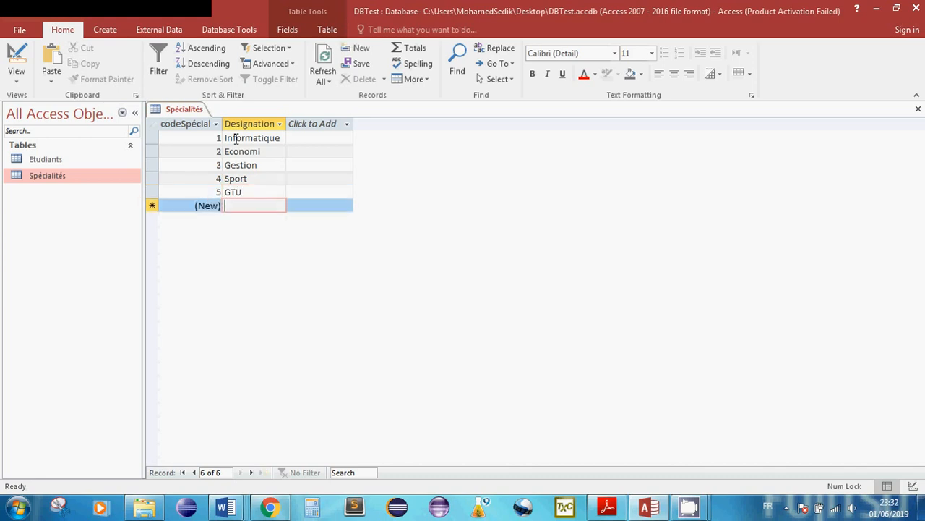
type("Arch")
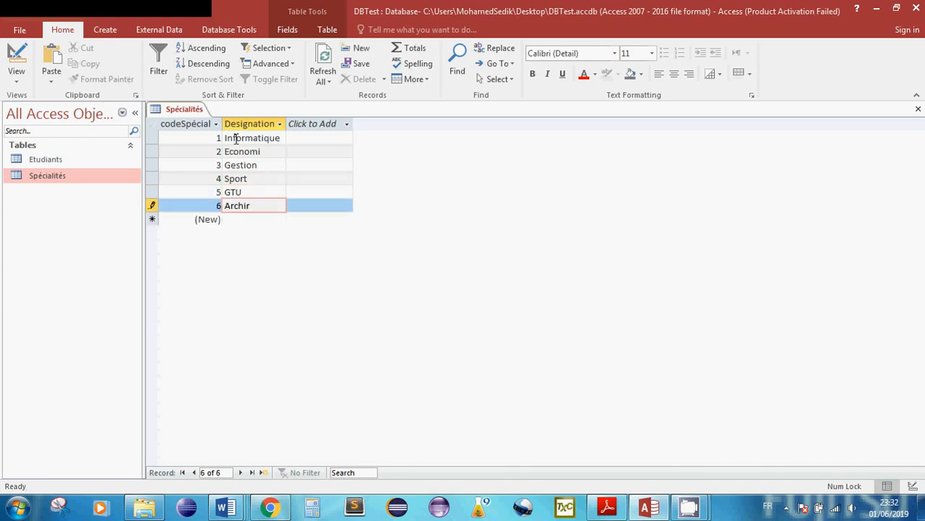
type("itecture")
key("Down")
type("Ma")
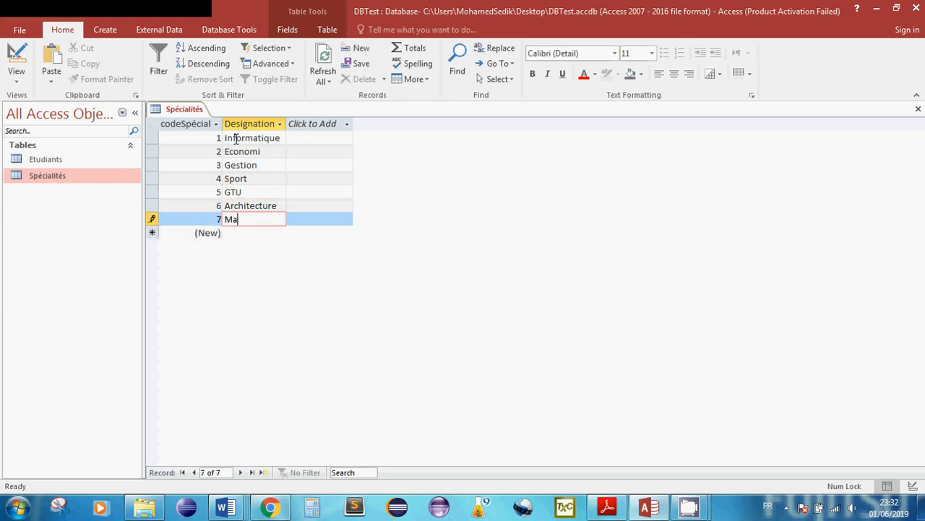
type("th")
key("Down")
type("Physique")
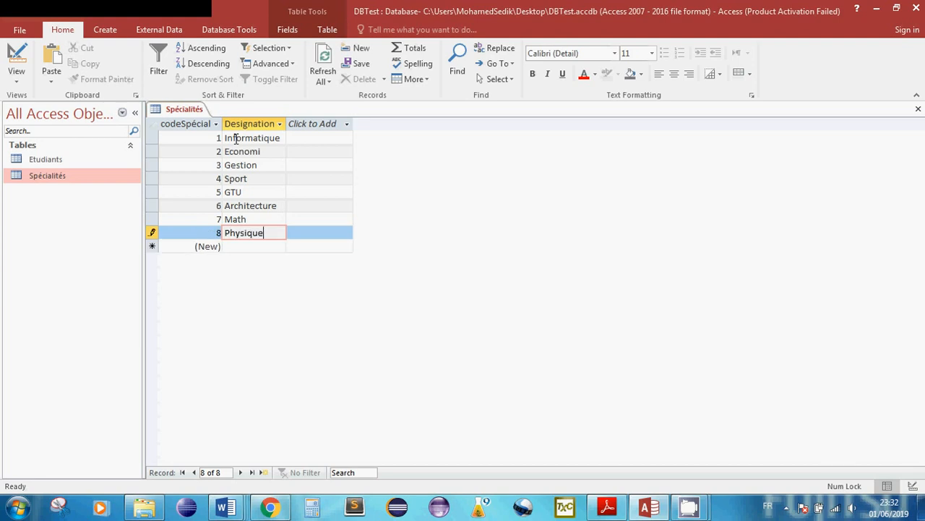
left_click(918, 109)
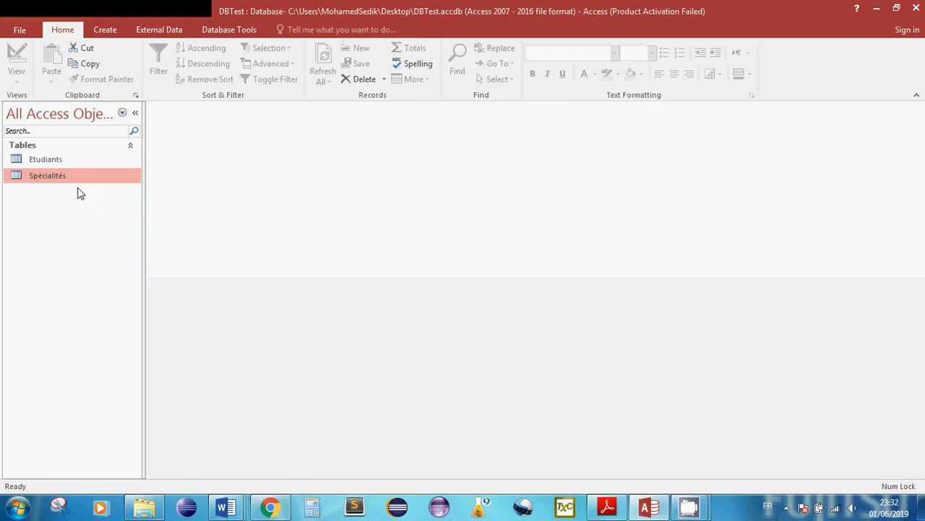
Examine the spécialité field of the Etudiants table in design view against the Spécialités table, and close the design
right_click(48, 162)
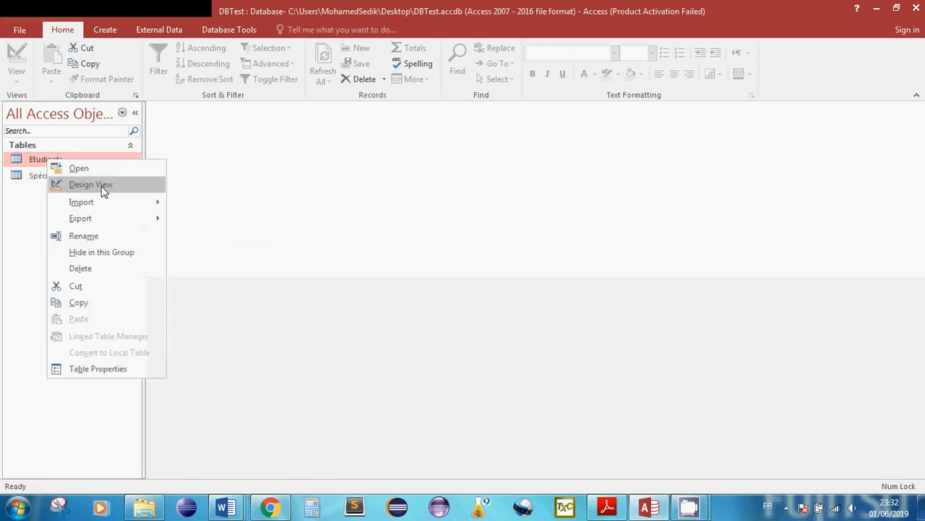
left_click(102, 186)
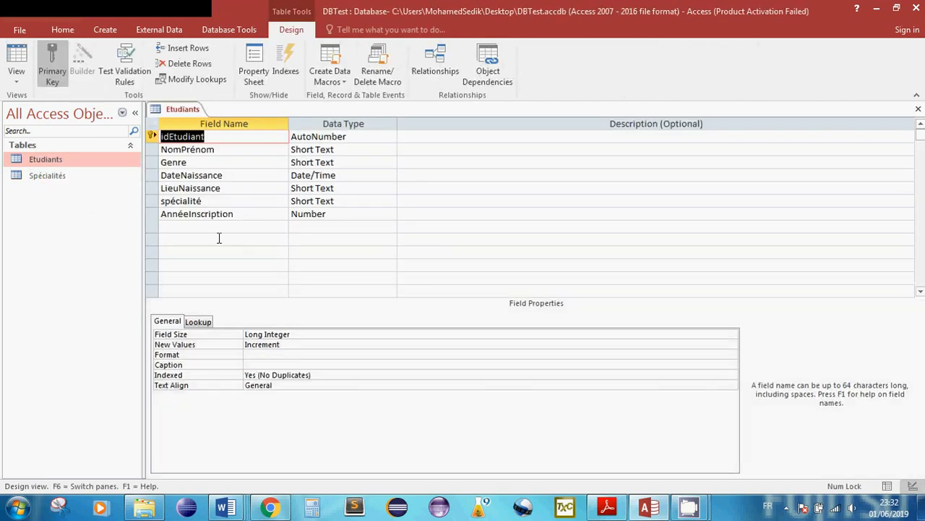
left_click(189, 201)
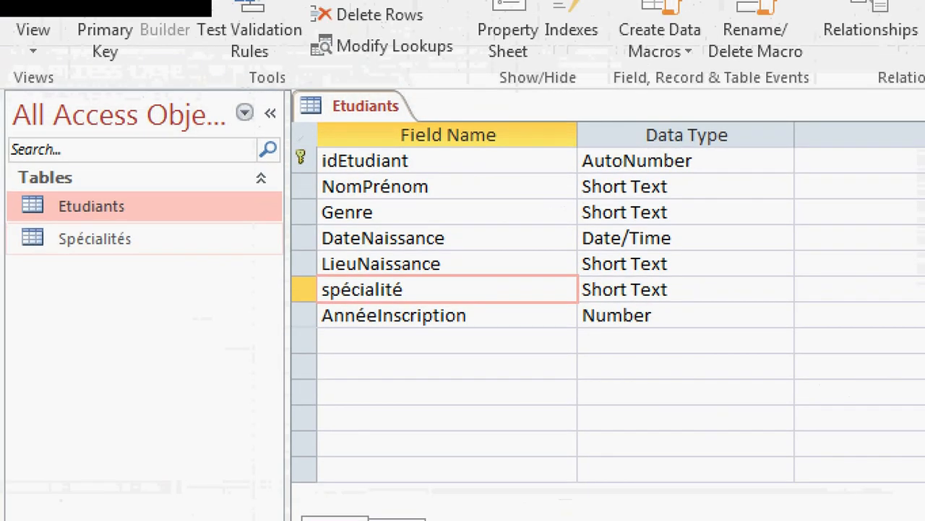
left_click(22, 150)
left_click_drag(2, 138, 93, 185)
left_click_drag(152, 255, 221, 281)
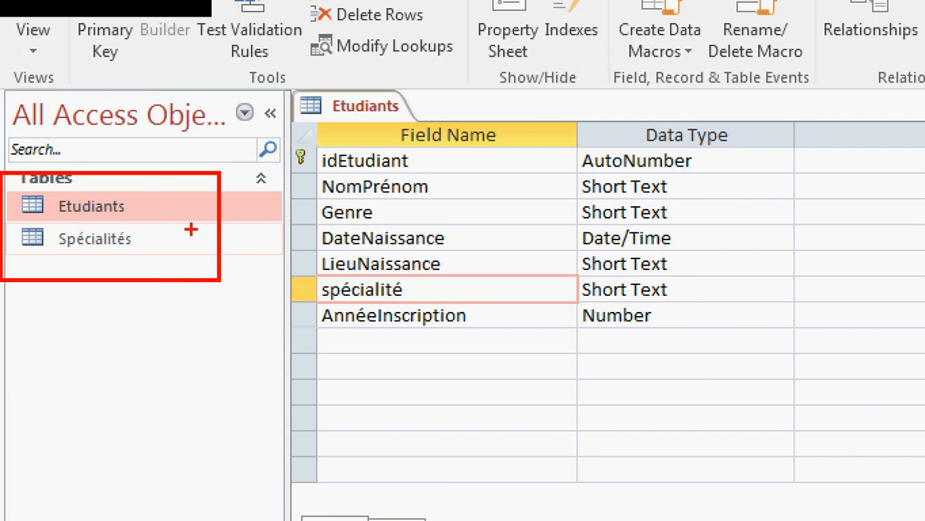
left_click_drag(169, 217, 166, 242)
left_click_drag(309, 268, 426, 305)
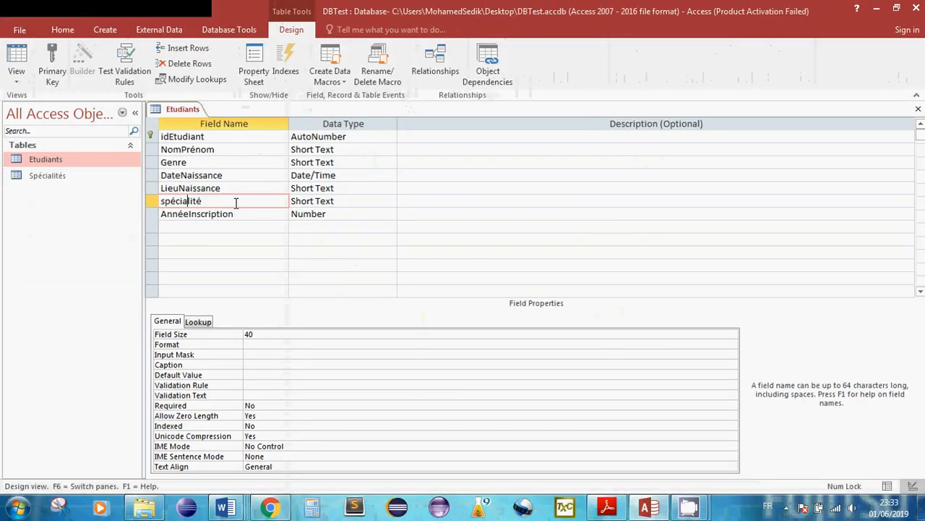
left_click(919, 109)
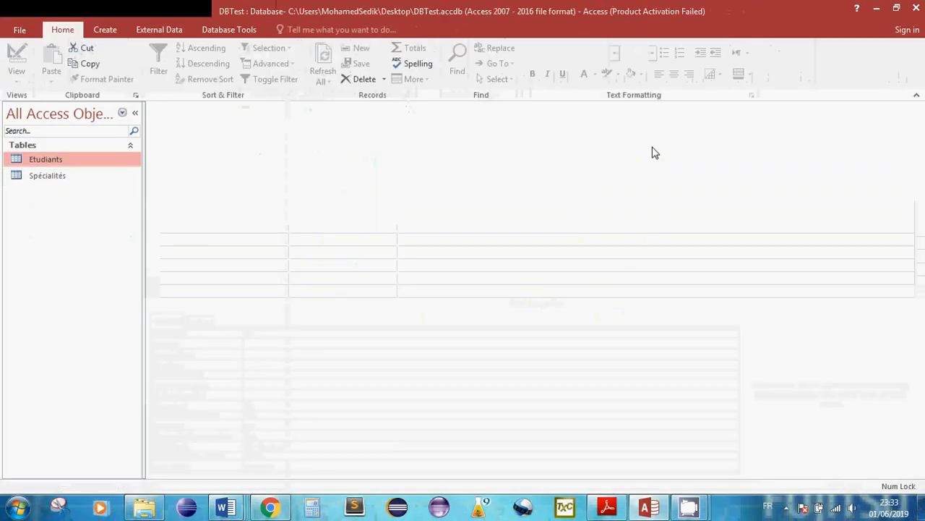
Start the Lookup Wizard on the spécialité field of the Etudiants table design, taking its values from the Spécialités table
right_click(54, 160)
left_click(68, 184)
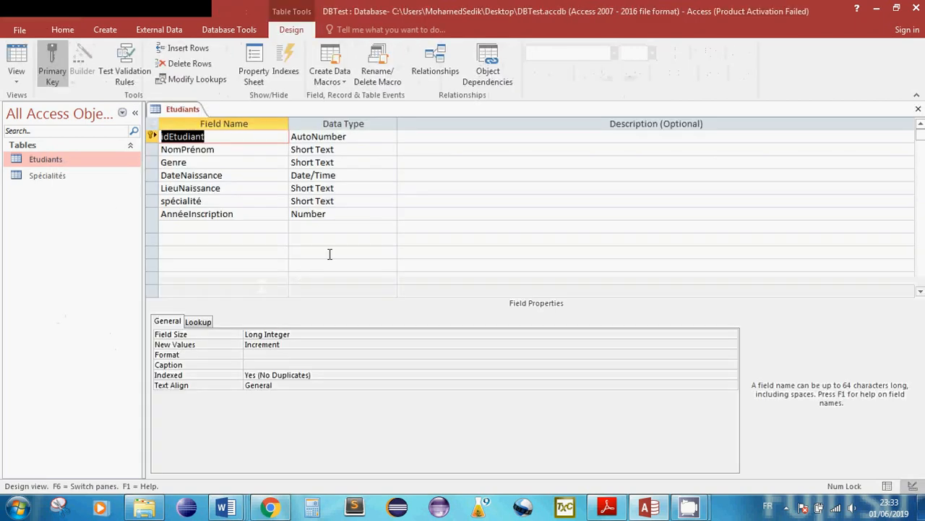
left_click(323, 204)
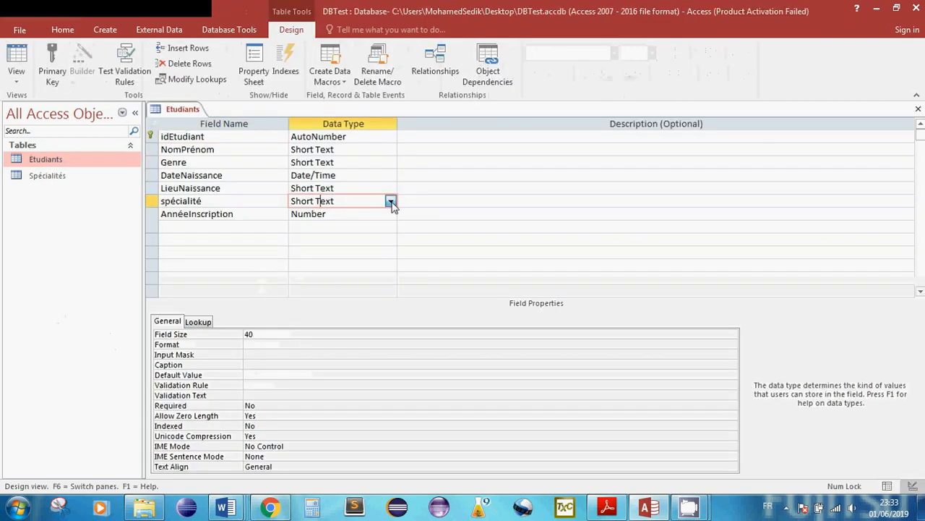
left_click(390, 201)
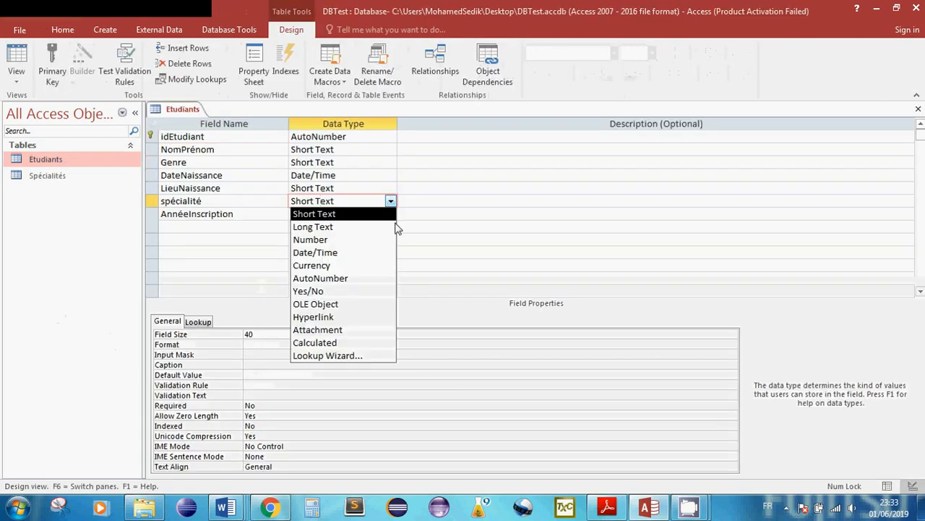
left_click(314, 355)
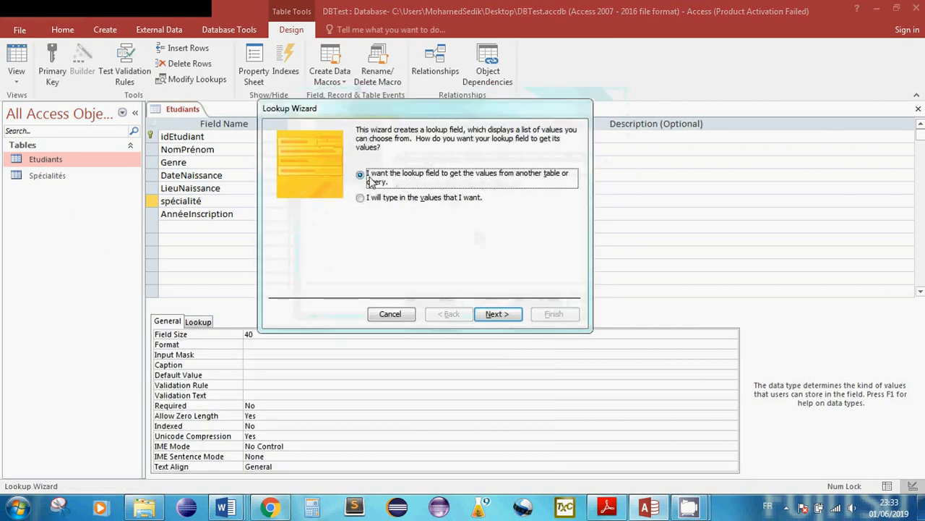
left_click(497, 315)
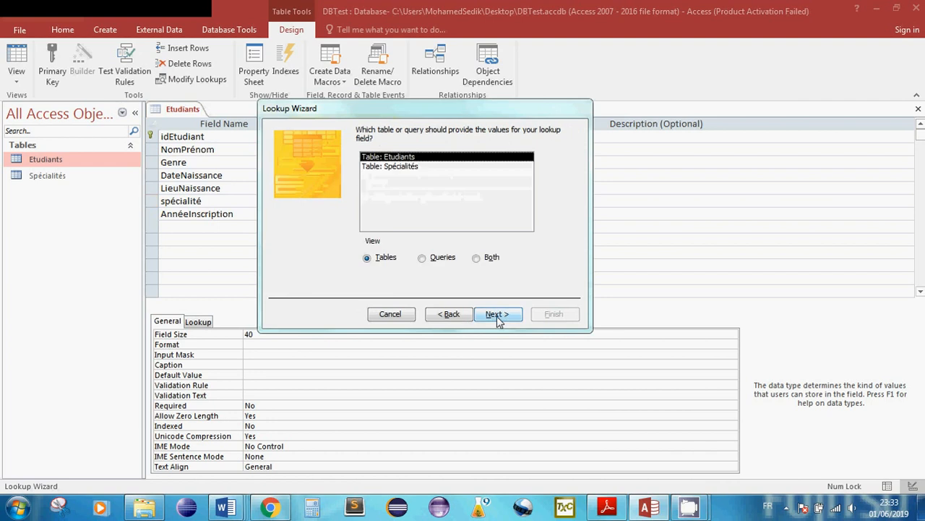
left_click_drag(385, 116, 479, 164)
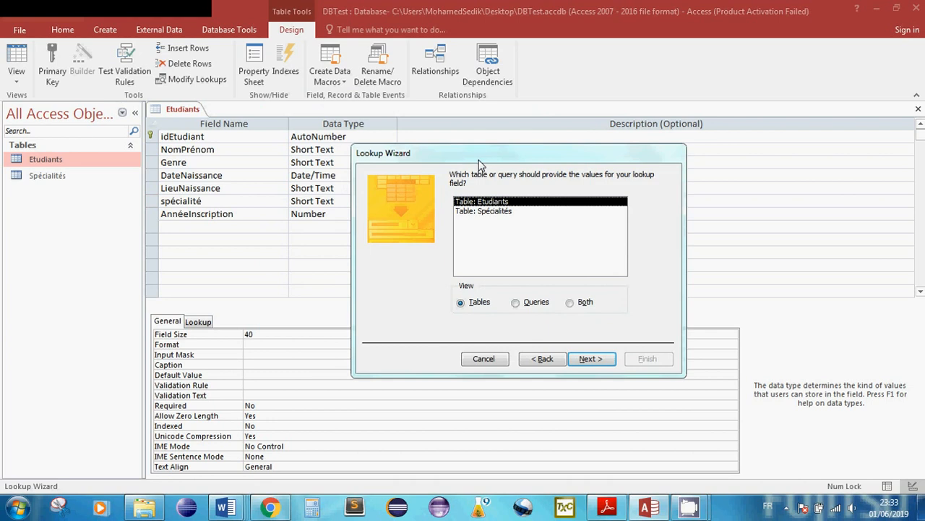
left_click(489, 212)
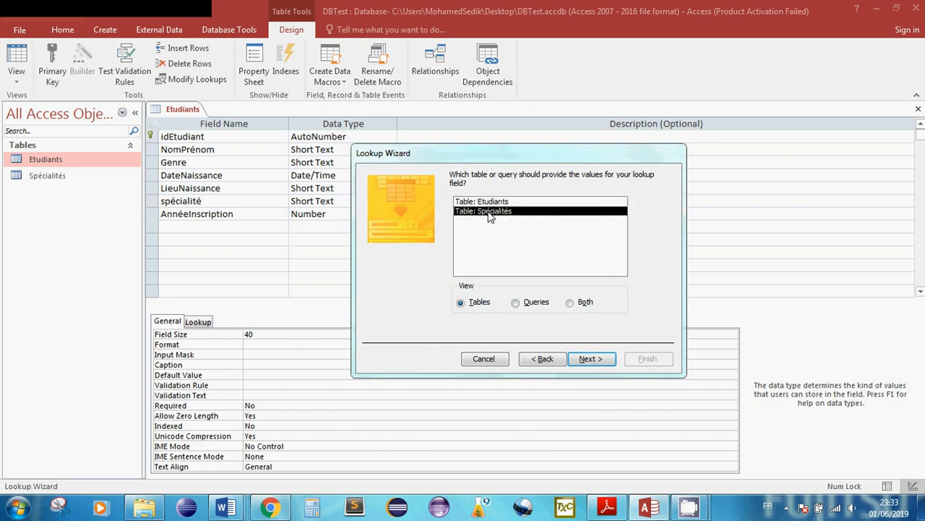
left_click(598, 359)
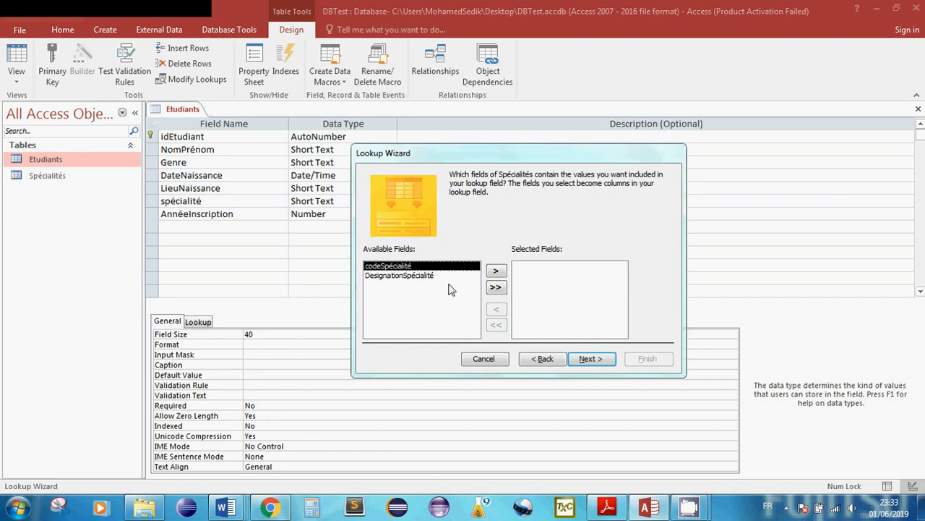
Include codeSpécialité and DesignationSpécialité in the lookup without sorting, and widen the designation column to fit its heading
left_click(420, 275)
left_click(496, 288)
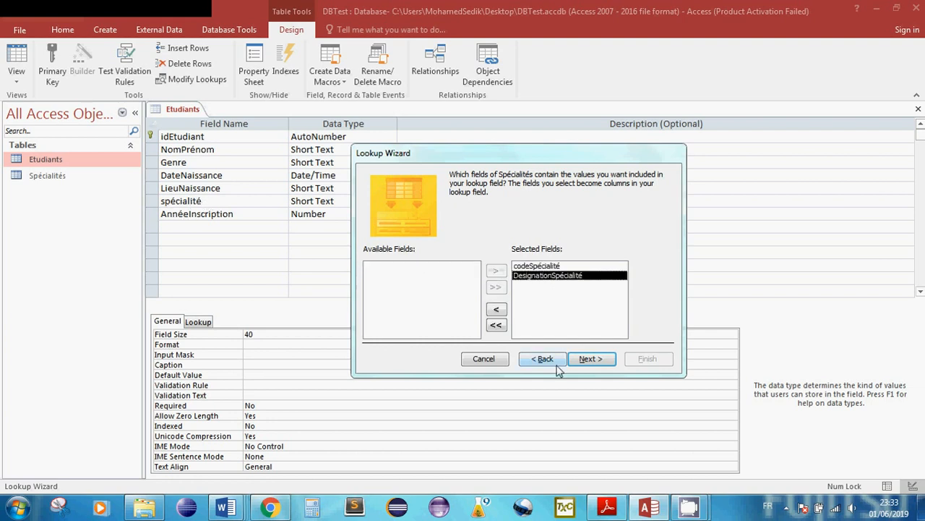
left_click(589, 359)
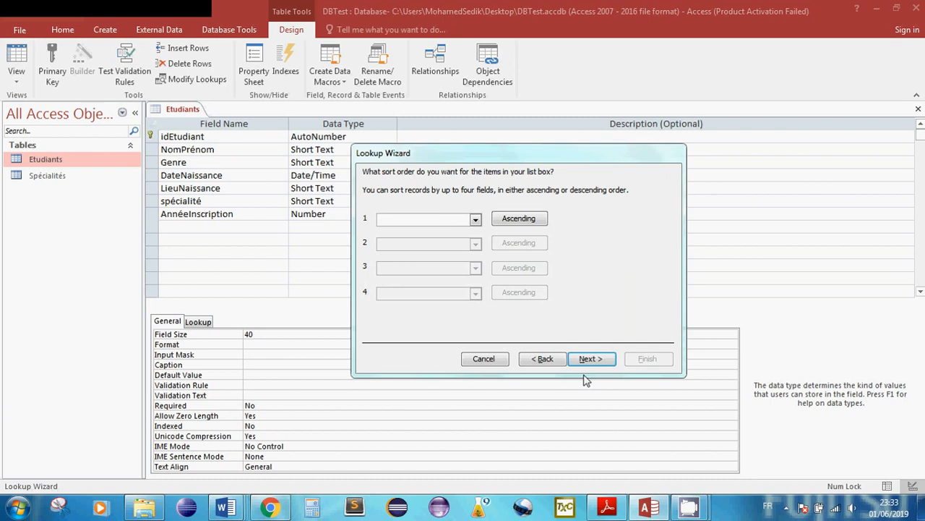
left_click(586, 361)
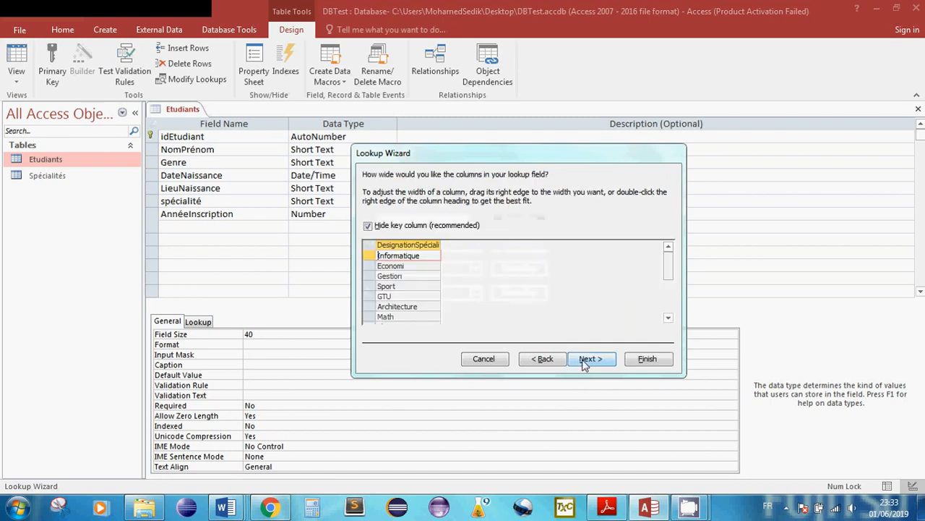
left_click_drag(440, 245, 466, 261)
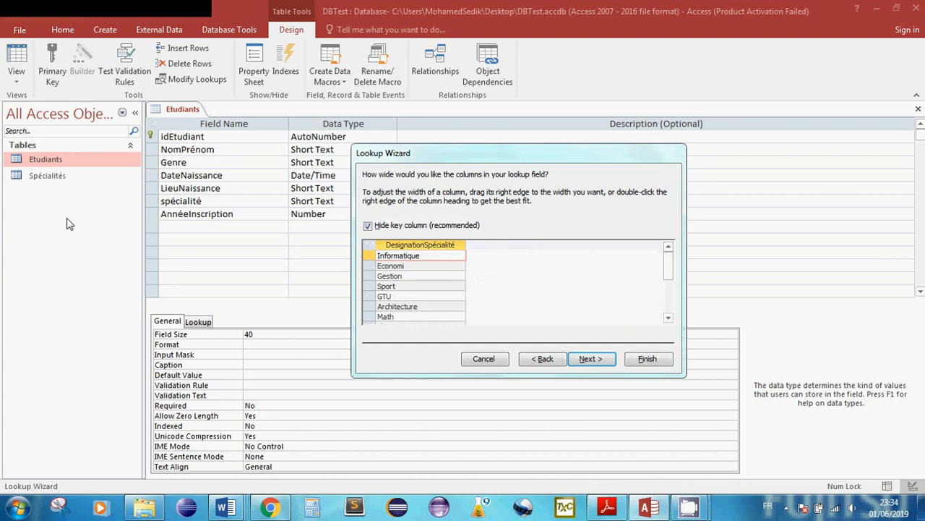
Finish the lookup with the label spécialité, save the Etudiants table with the new relationship, and close its design
left_click(603, 363)
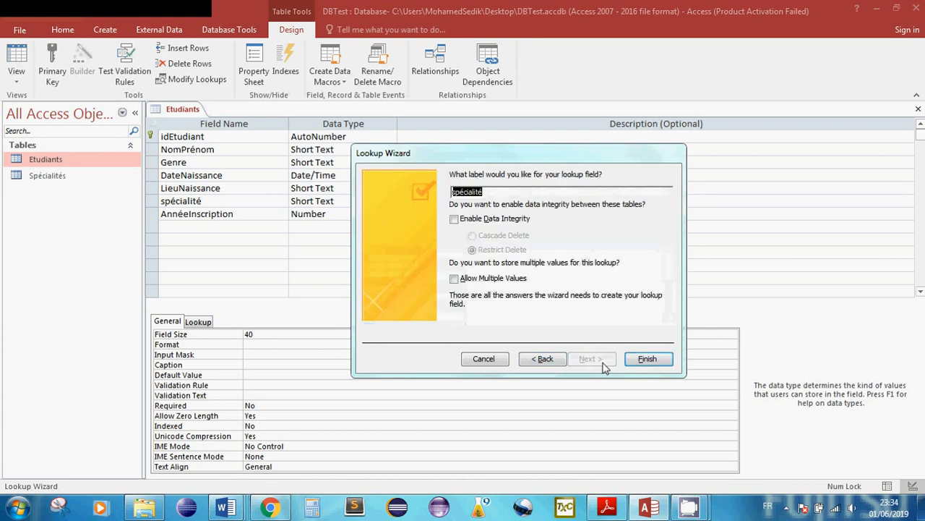
left_click(639, 363)
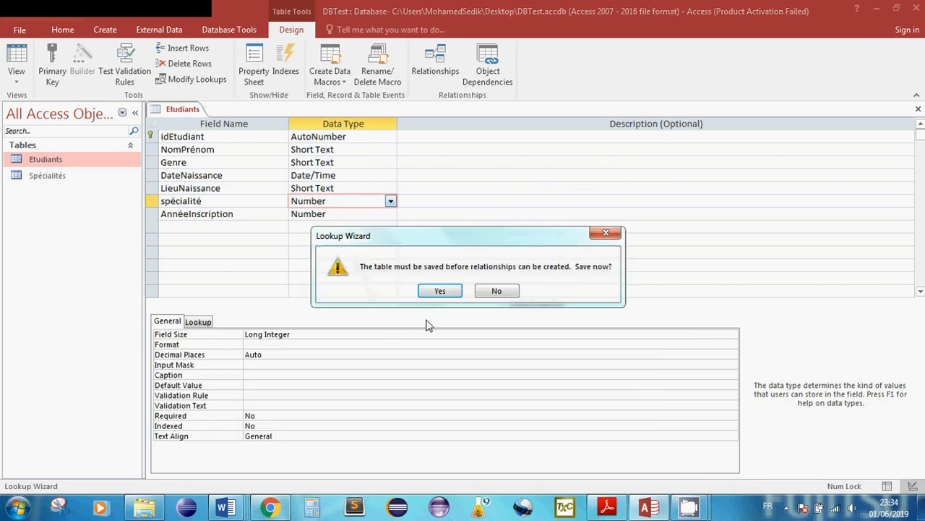
left_click(439, 291)
left_click(440, 298)
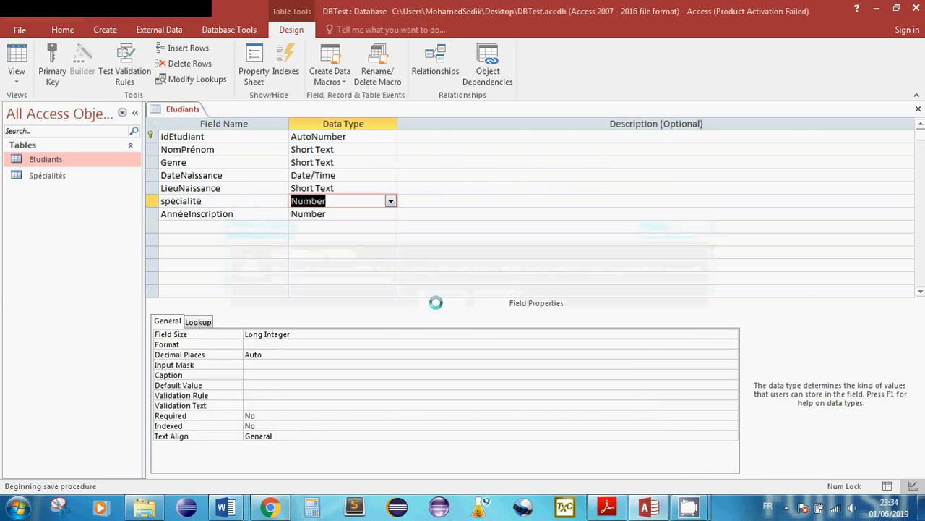
left_click(918, 108)
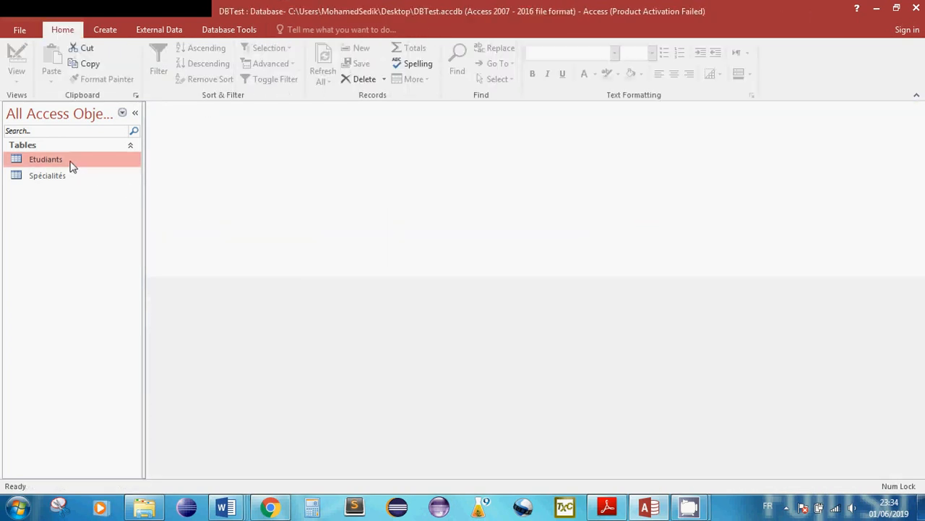
Open the Etudiants records, widen the spécialité column, and view the lookup choices for the first student
double_click(69, 161)
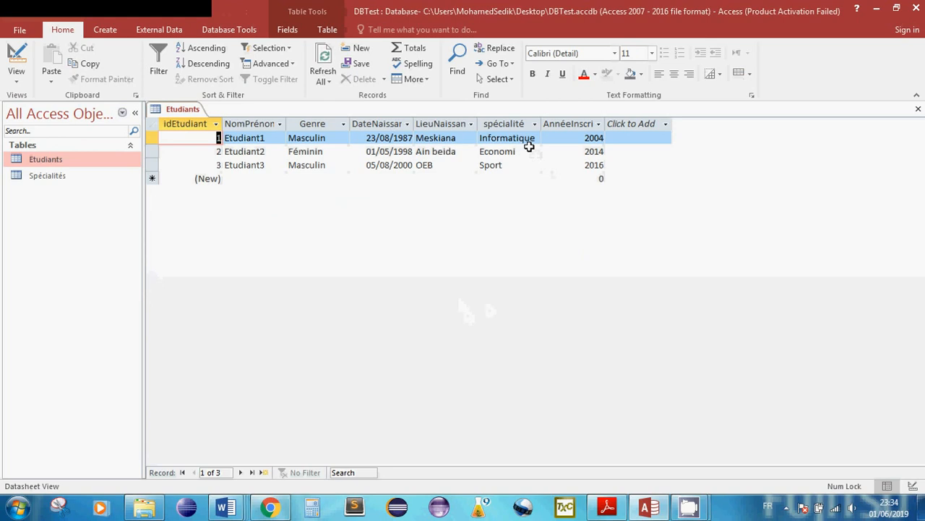
left_click(506, 137)
left_click_drag(541, 124, 577, 124)
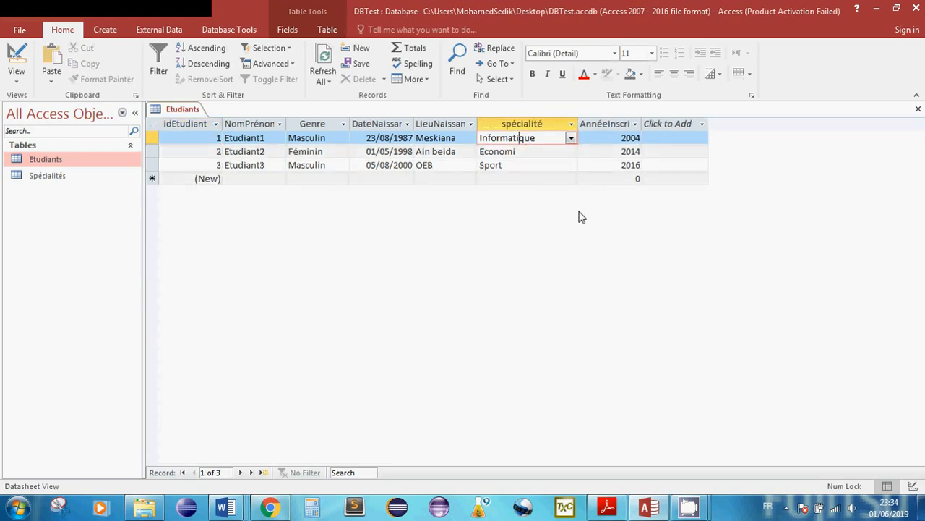
left_click(572, 140)
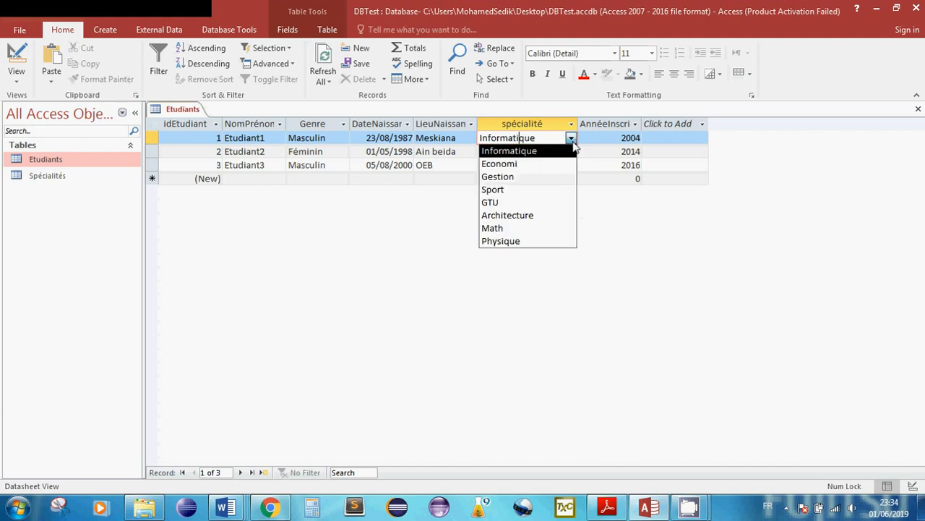
Add a student record named Etudiants4 with genre Féminin, a date of birth, and the birthplace Ain Mlila
left_click(251, 181)
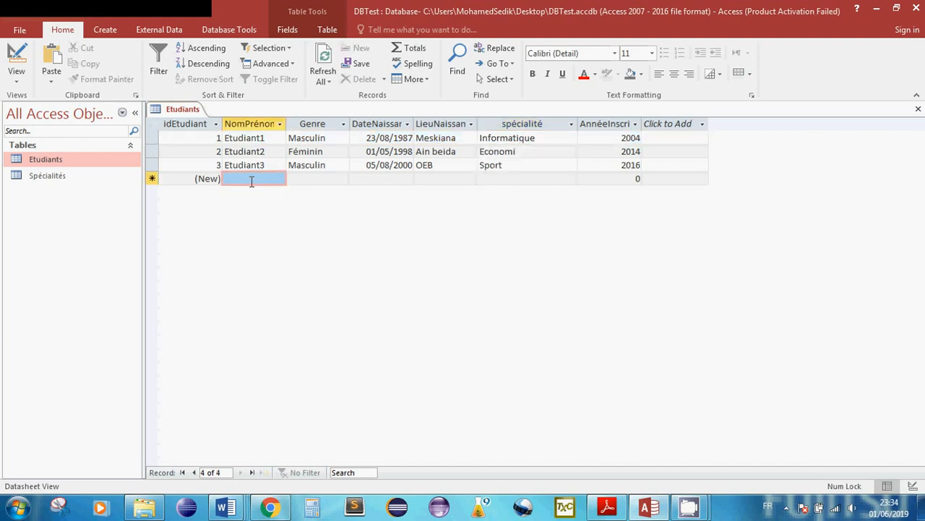
type("Etudiants4")
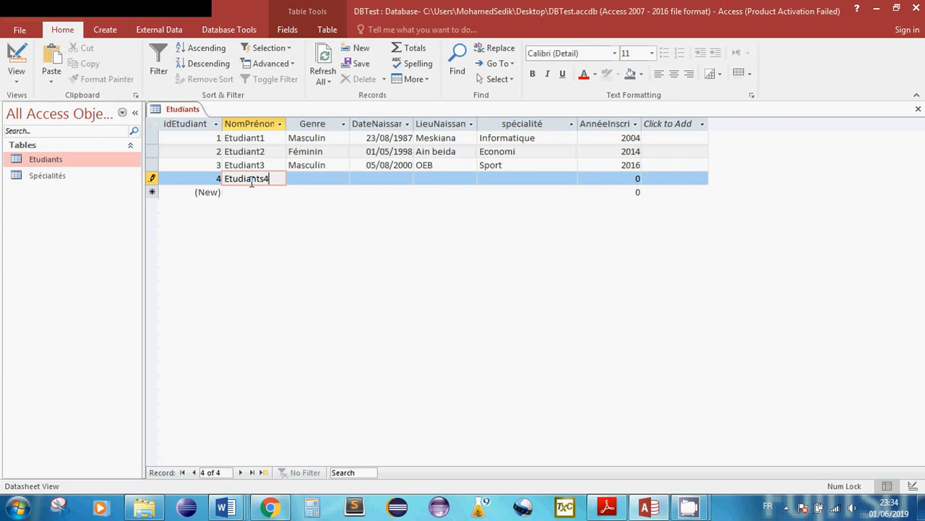
key("Tab")
left_click(344, 179)
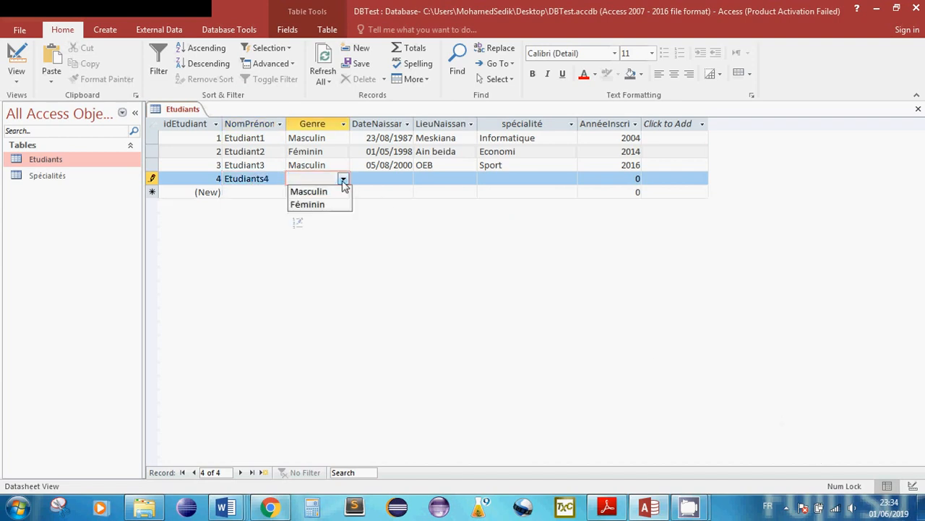
left_click(307, 205)
left_click(365, 180)
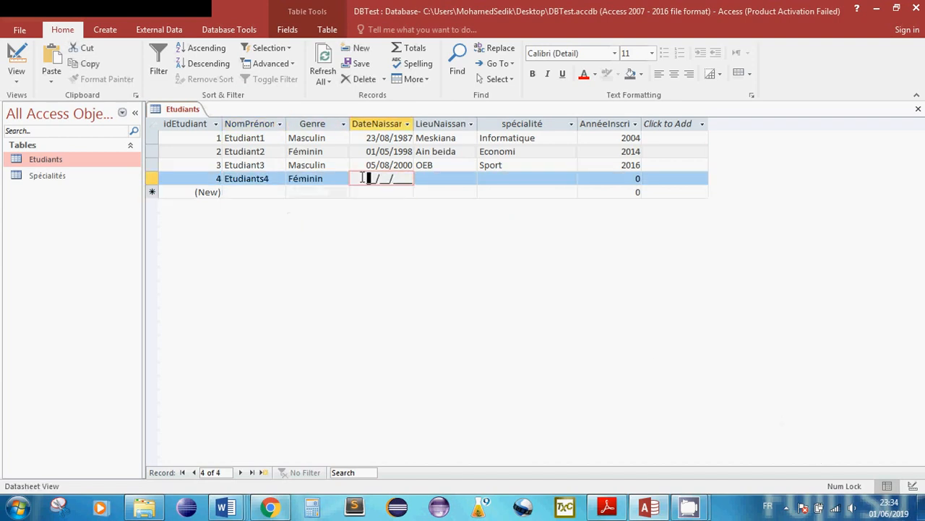
type("01042")
key("BackSpace")
type("1998")
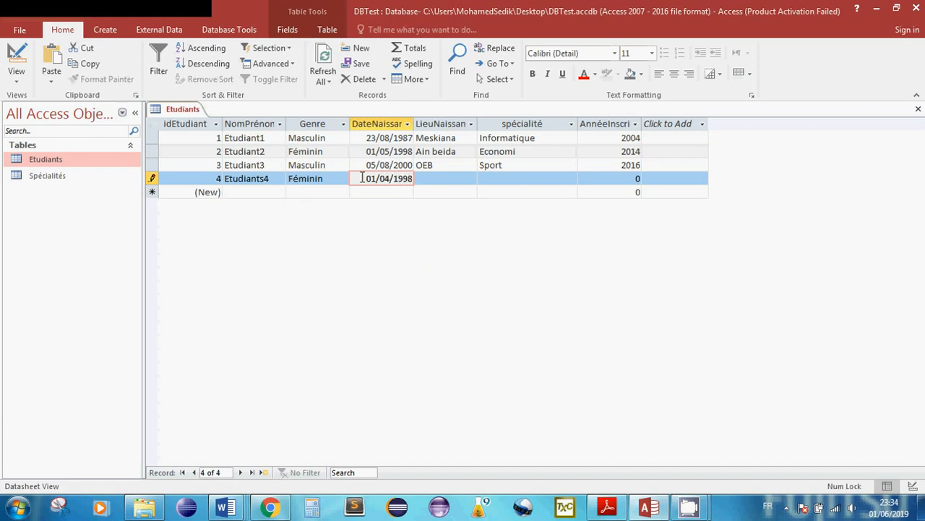
key("Tab")
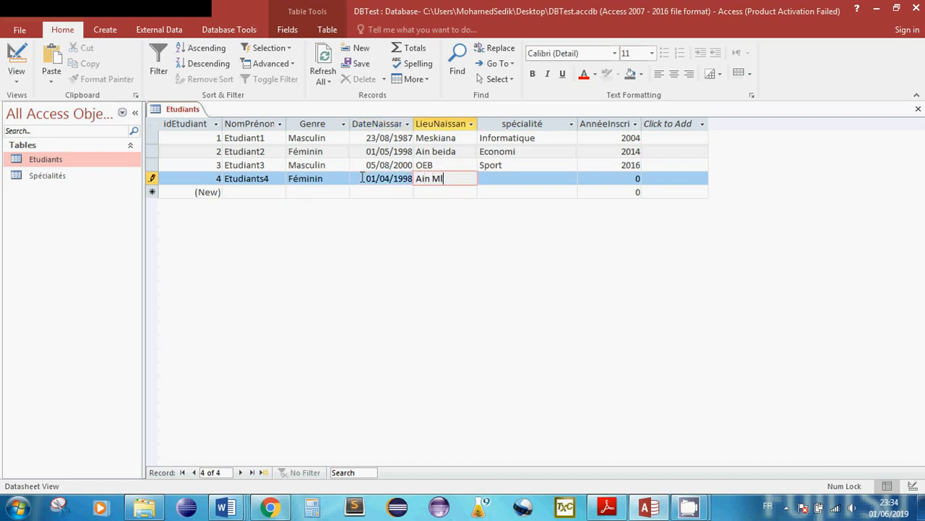
Set the new student's spécialité to GTU and enrolment year to 2015, and close the Etudiants table with its layout saved
left_click(548, 178)
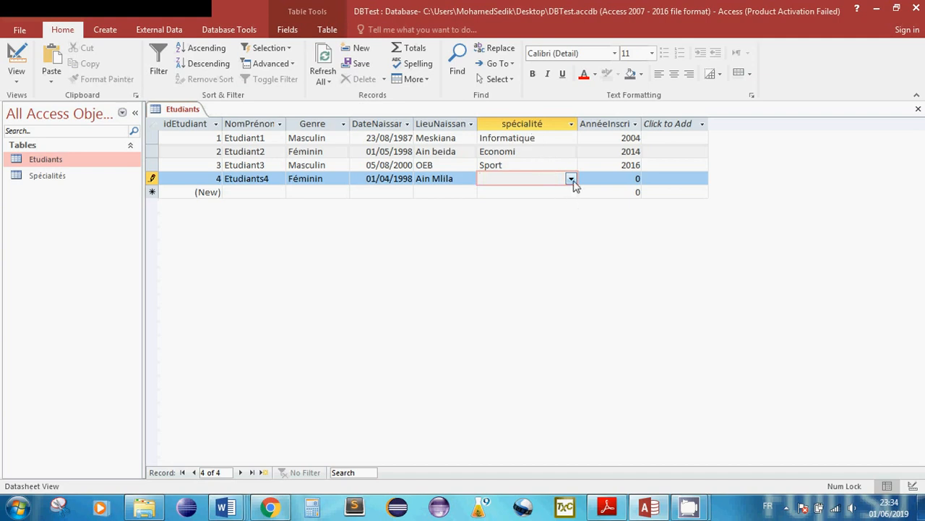
left_click(571, 180)
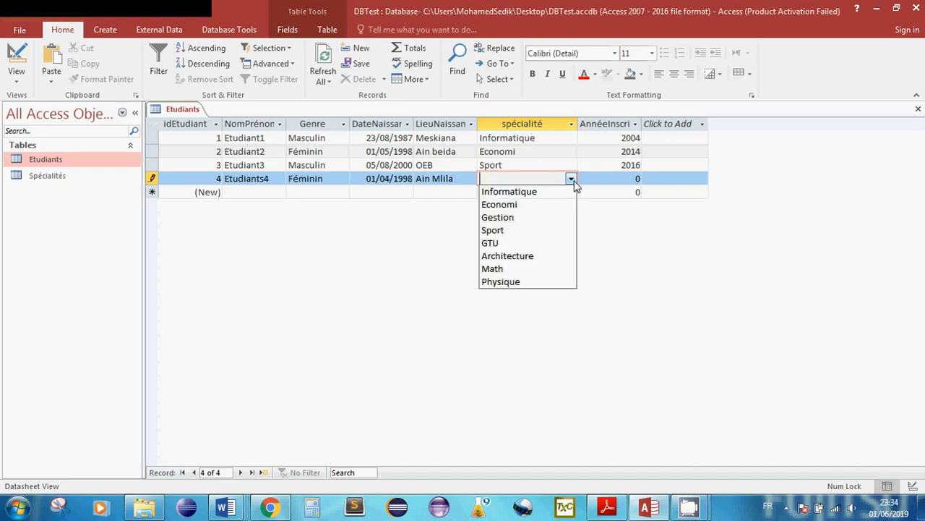
left_click(510, 244)
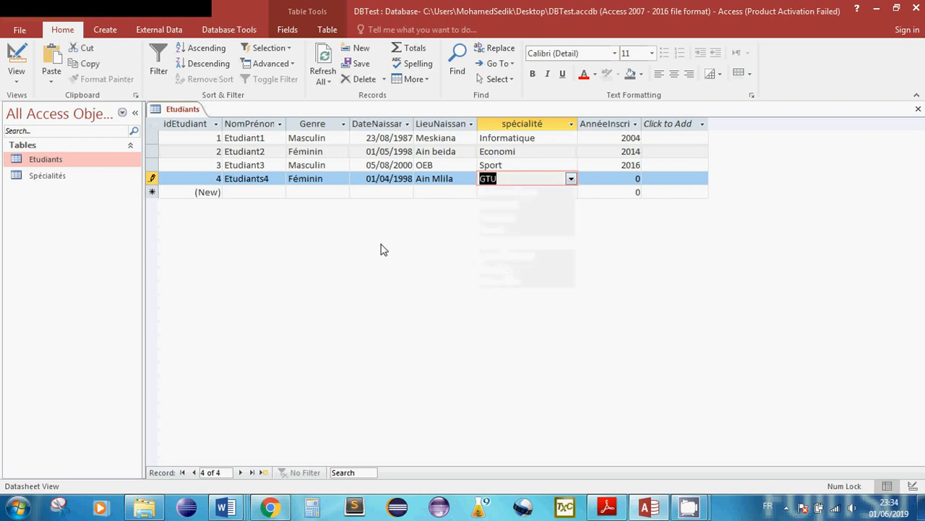
left_click(614, 189)
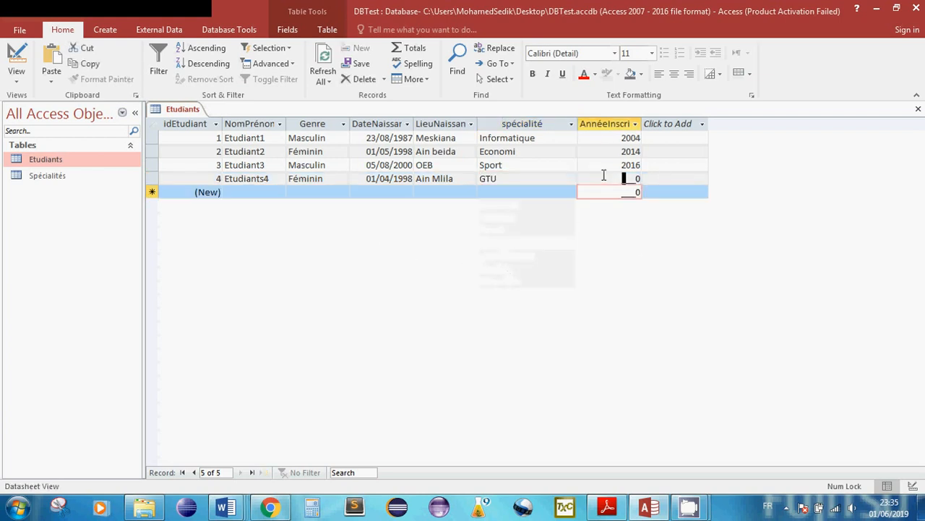
left_click(611, 178)
type("20")
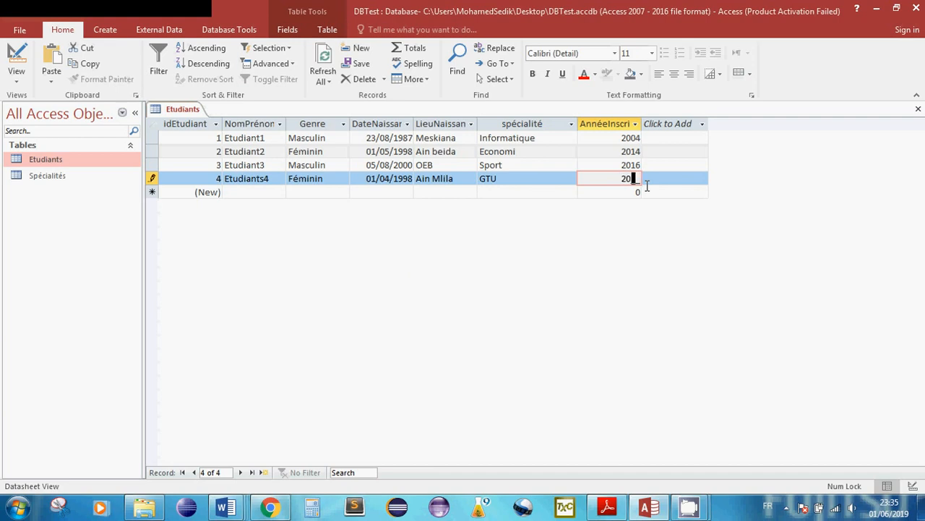
type("15")
left_click(558, 165)
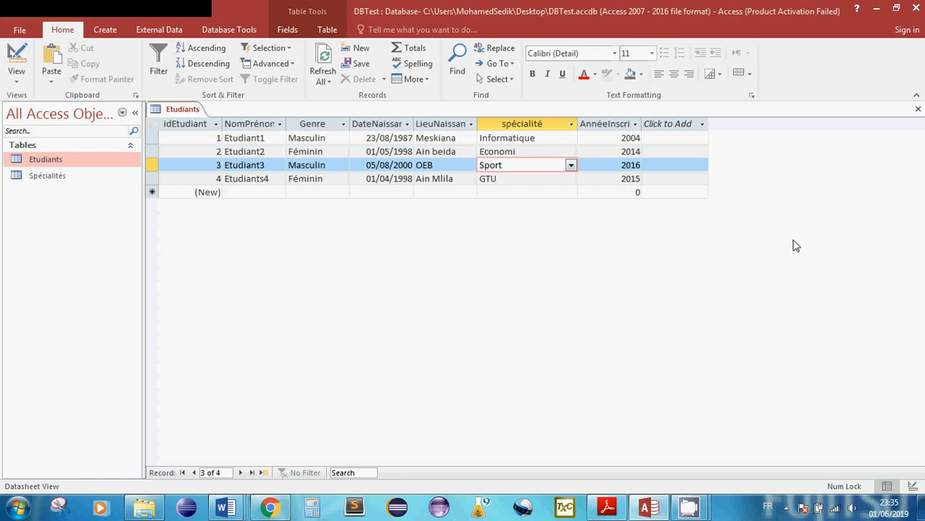
left_click(918, 109)
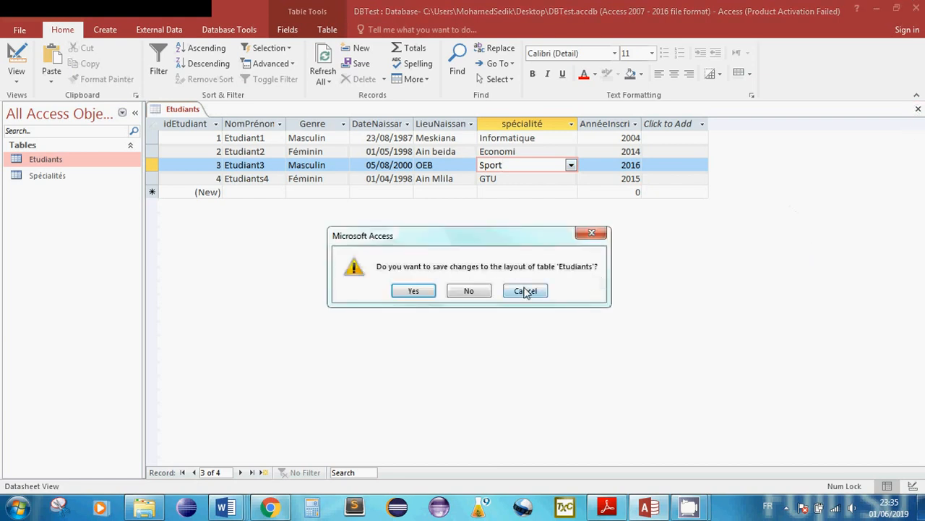
left_click(412, 291)
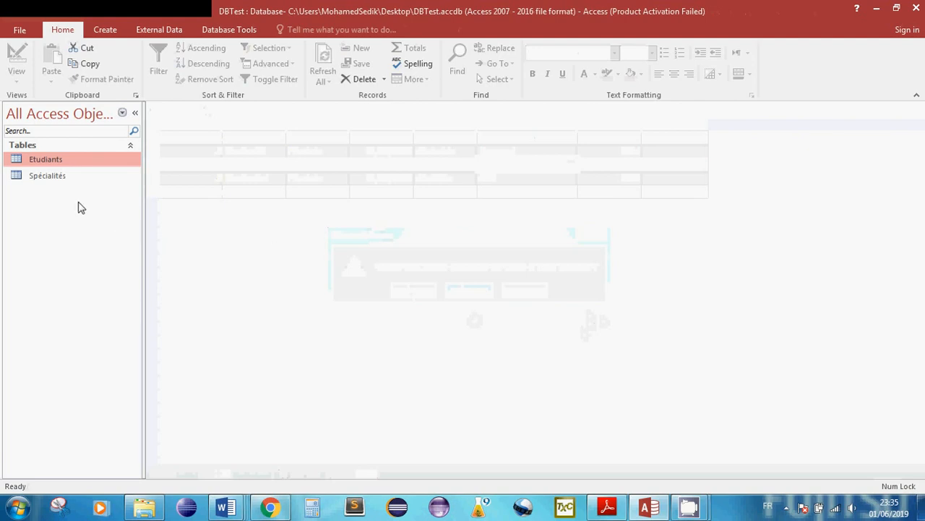
Open the Spécialités table and expand the Informatique record to view its related students
double_click(47, 177)
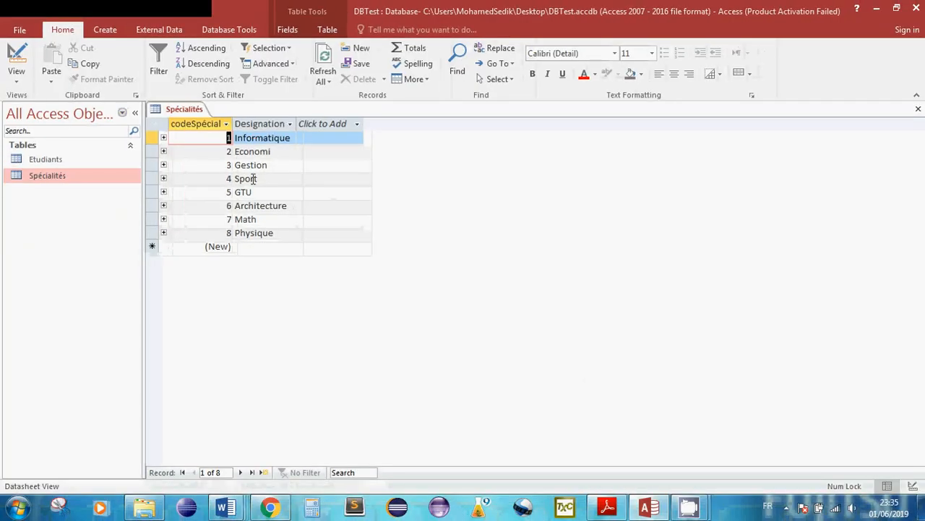
left_click(164, 138)
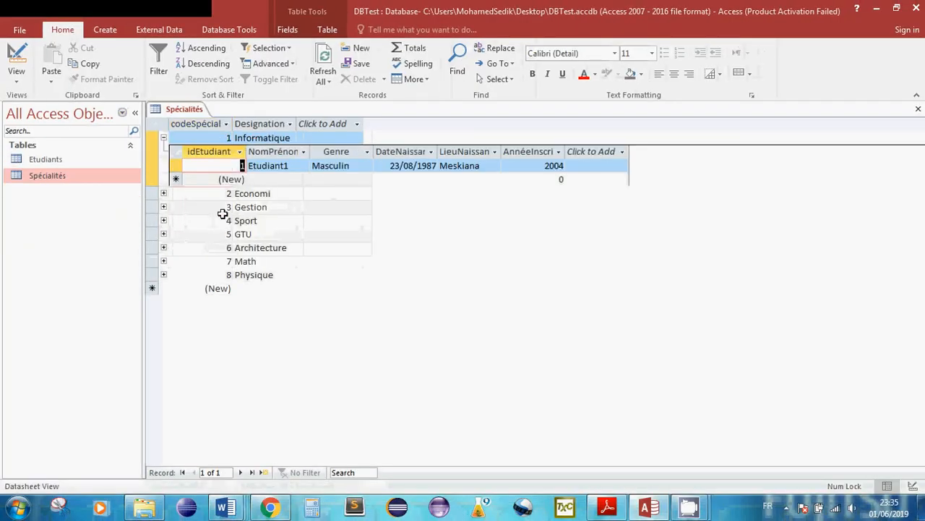
Expand the Economi and GTU records in the Spécialités table and view the students linked to each specialty
left_click(269, 165)
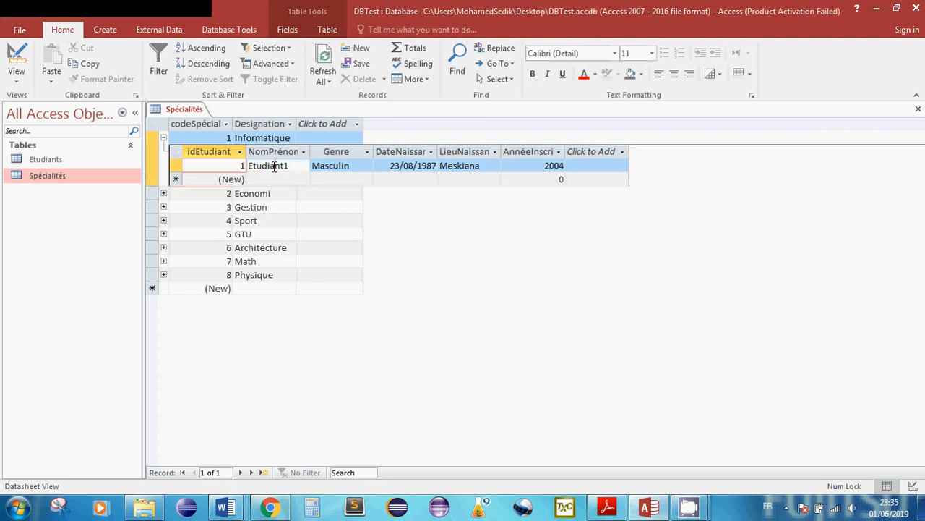
left_click(163, 193)
left_click(273, 224)
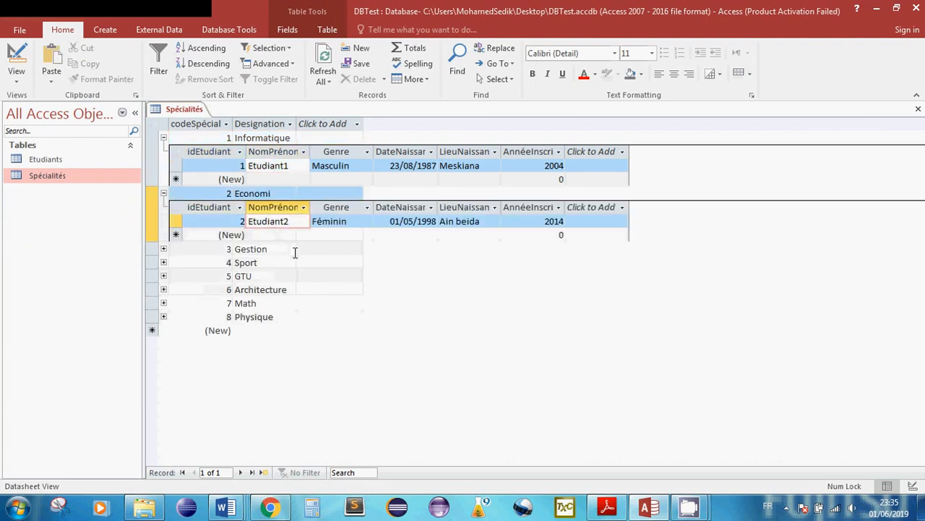
left_click(164, 276)
left_click(269, 304)
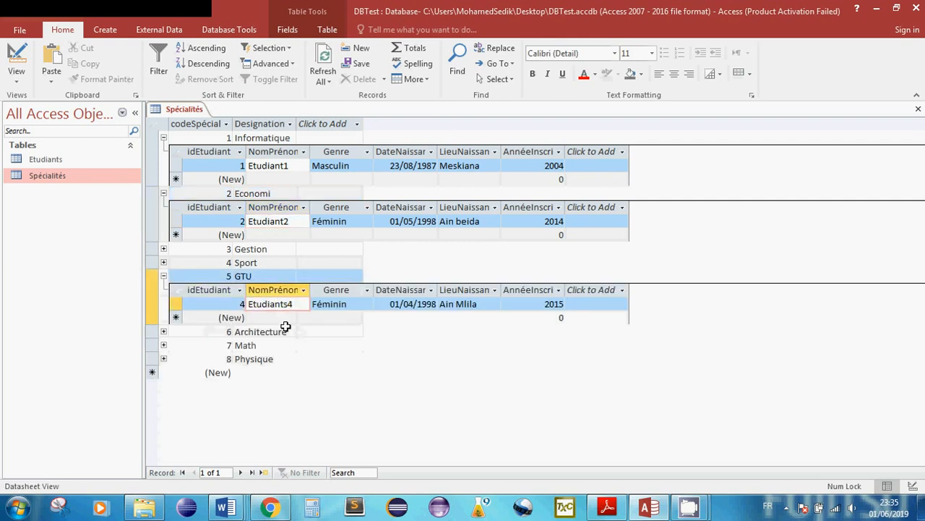
Add a record named Etudinat5 to the Etudiants table with genre Masculin, a date of birth, and the birthplace Constantine
double_click(63, 161)
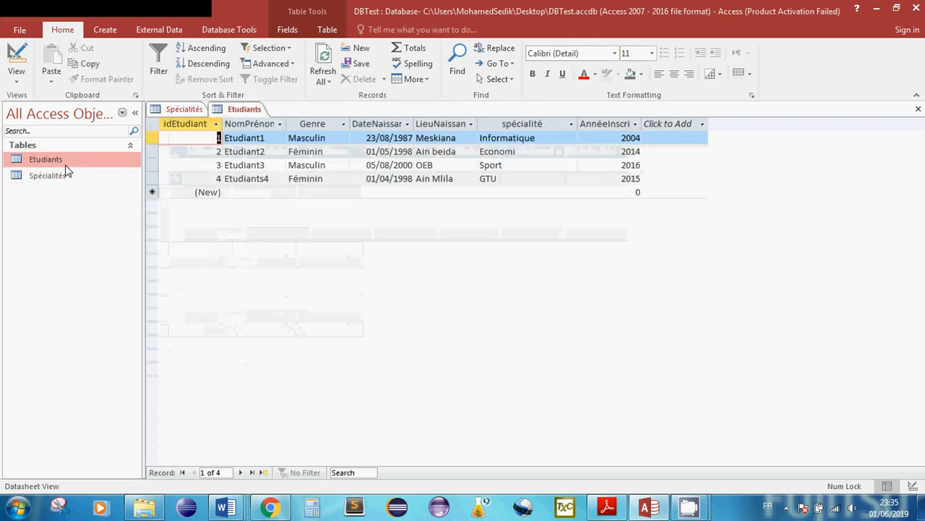
left_click(264, 192)
type("Etudinat5")
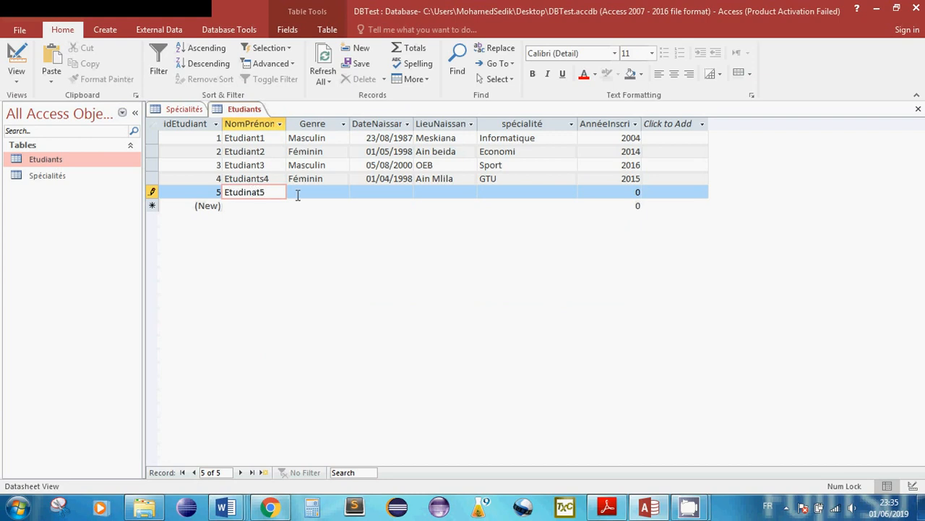
left_click(316, 193)
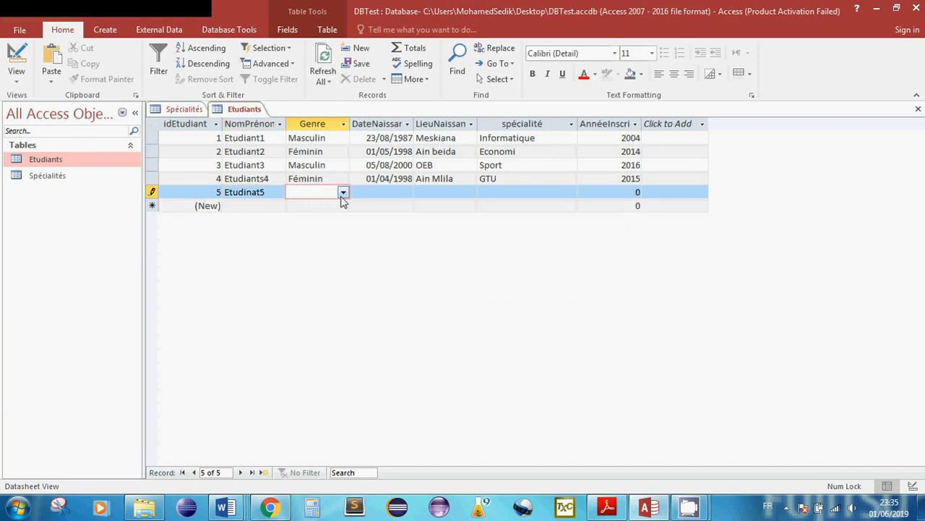
left_click(343, 193)
left_click(330, 208)
left_click(368, 193)
type("0")
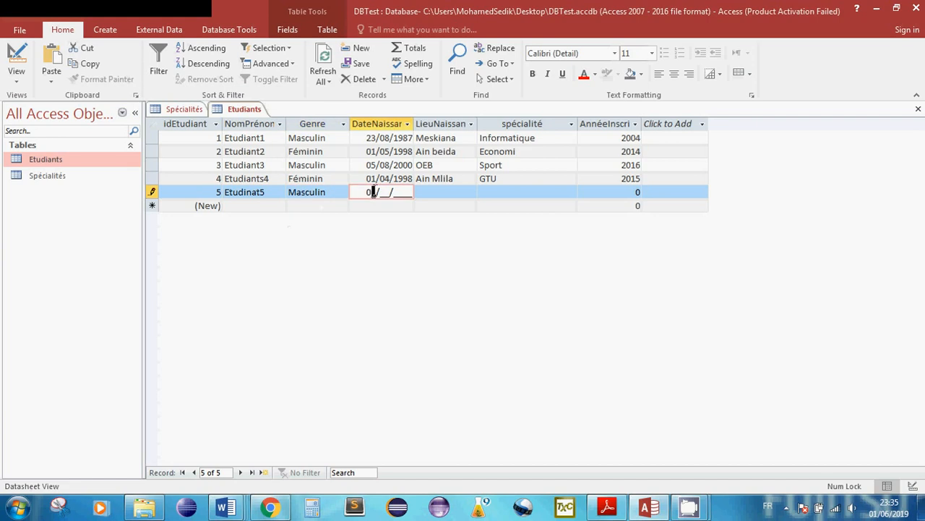
type("5/08/1999")
key("Tab")
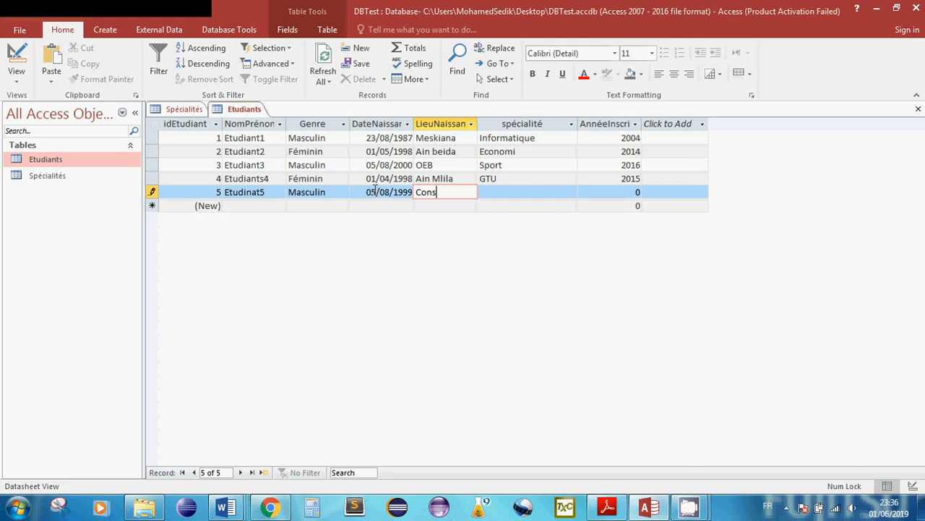
key("Tab")
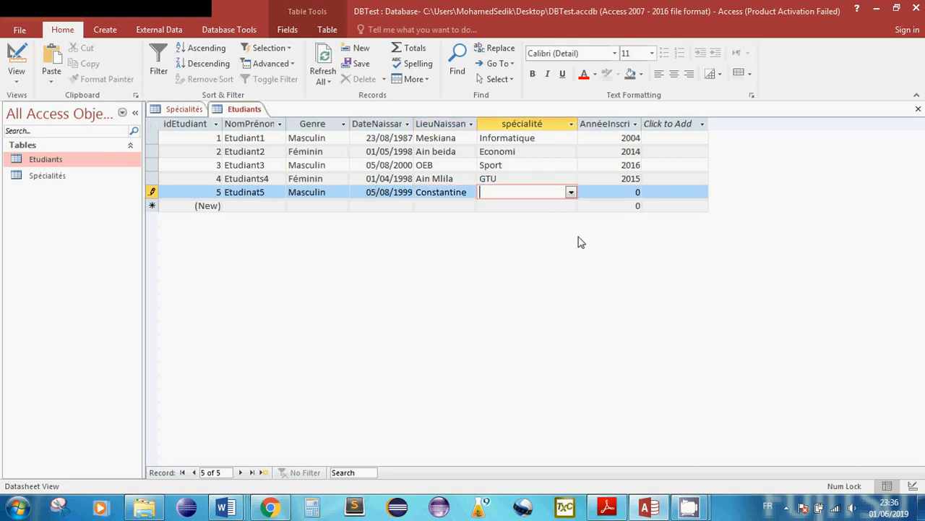
Set the new student's spécialité to Economi and enrolment year to 2014, and close the Etudiants and Spécialités tables
left_click(571, 192)
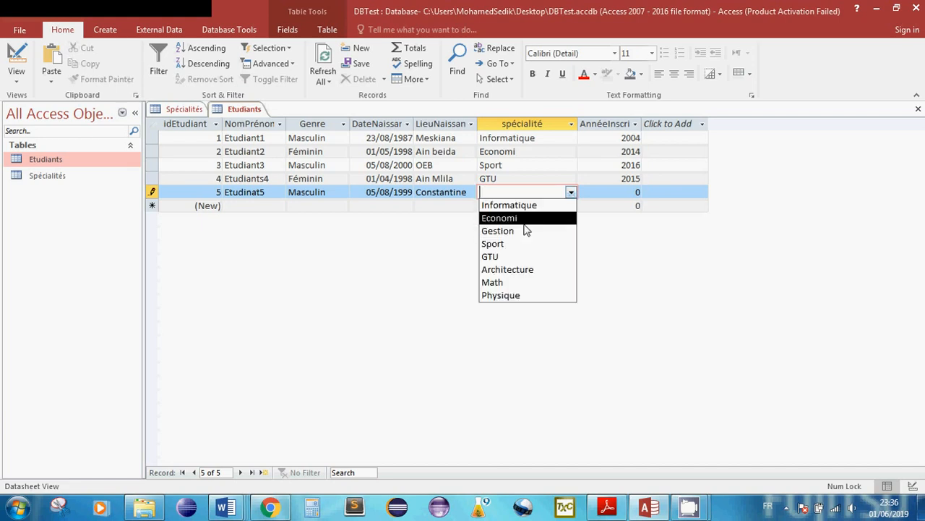
left_click(526, 218)
left_click(612, 193)
type("2")
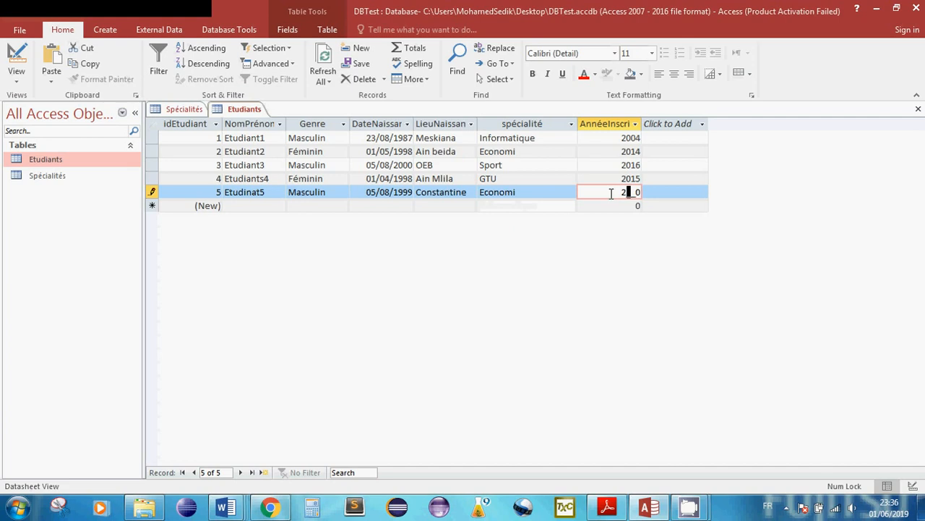
type("014")
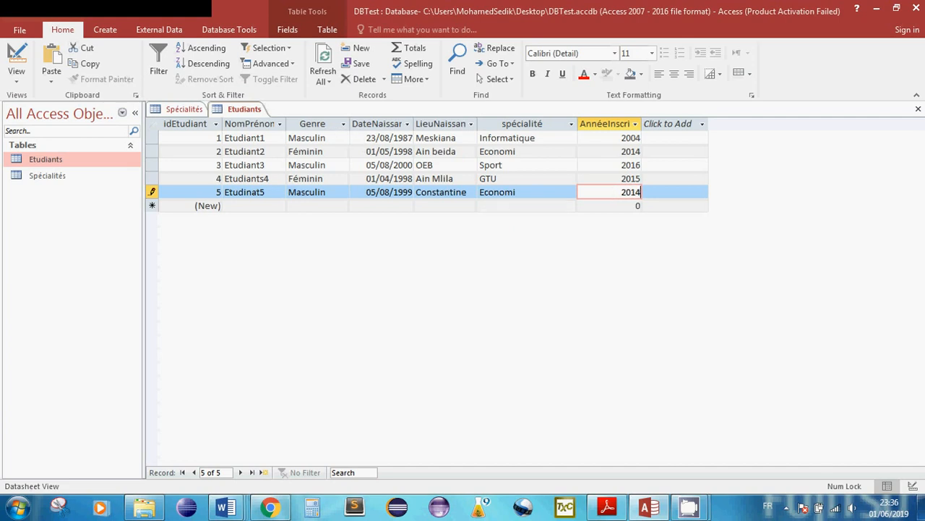
left_click(918, 110)
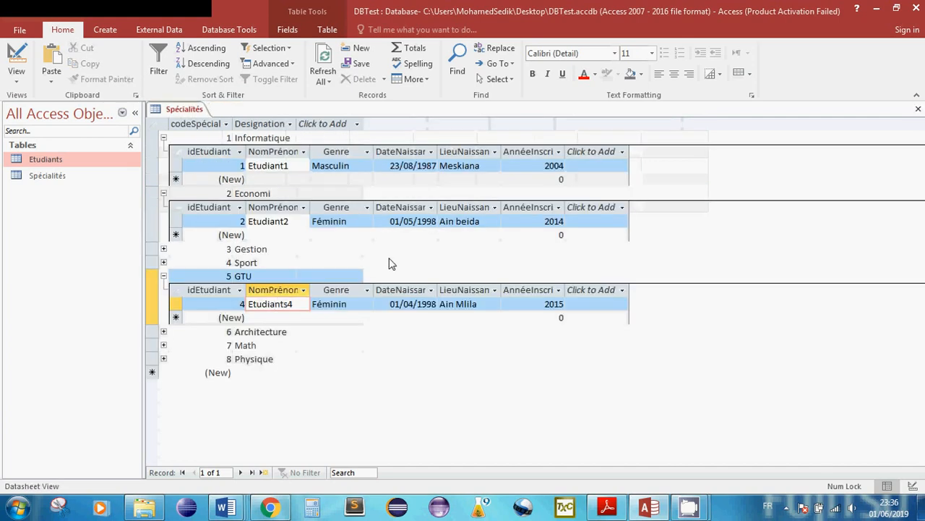
left_click(918, 108)
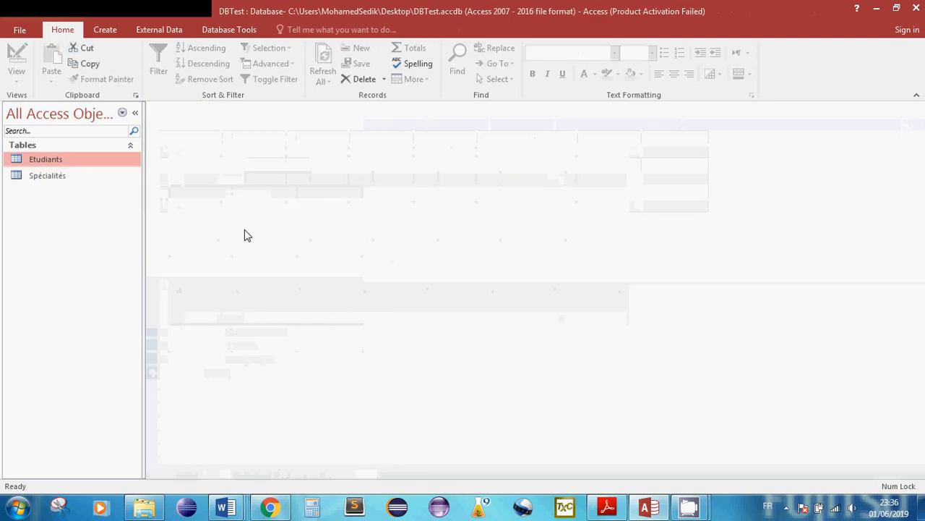
Reopen the Spécialités table and expand the Informatique and Economi records to check their related students
right_click(46, 177)
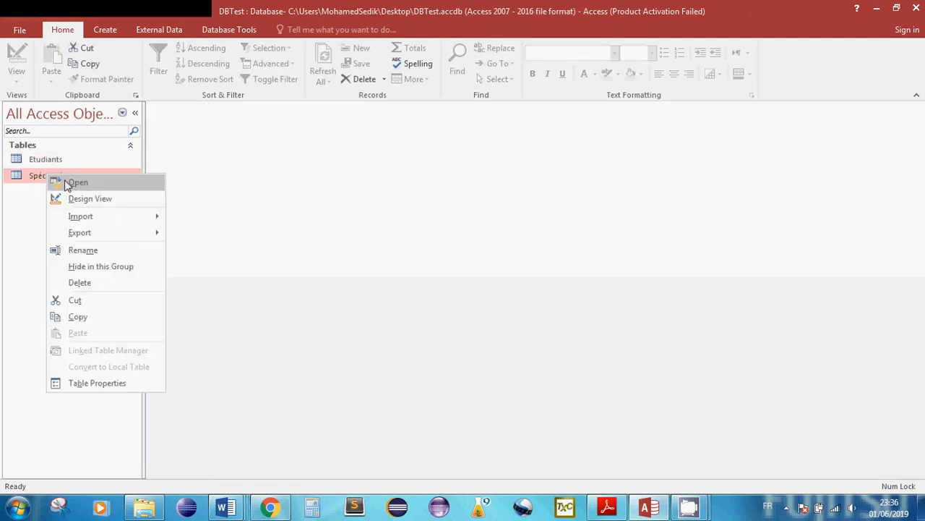
left_click(75, 183)
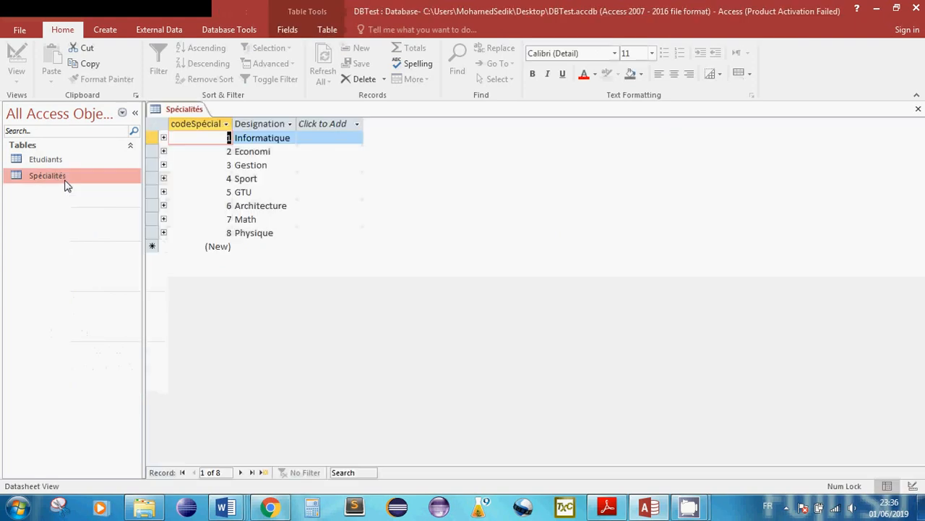
left_click(163, 139)
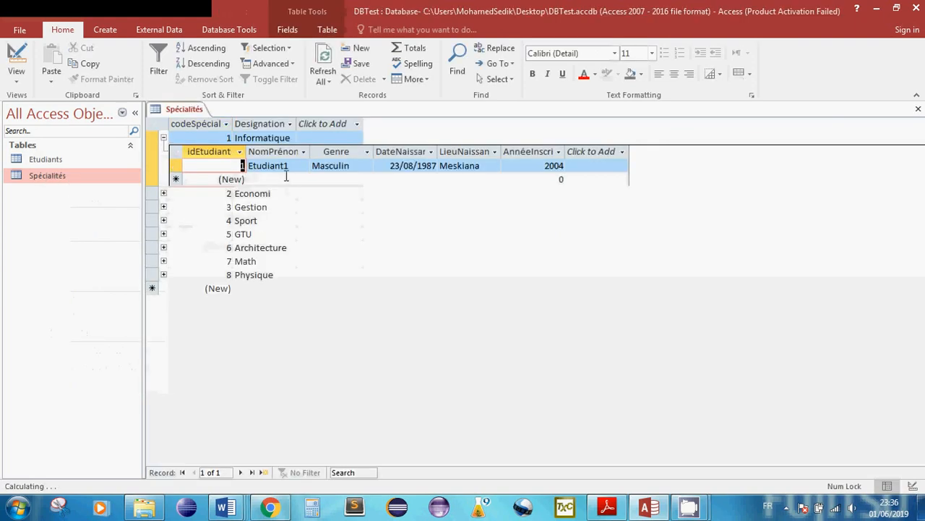
left_click(282, 171)
left_click(163, 193)
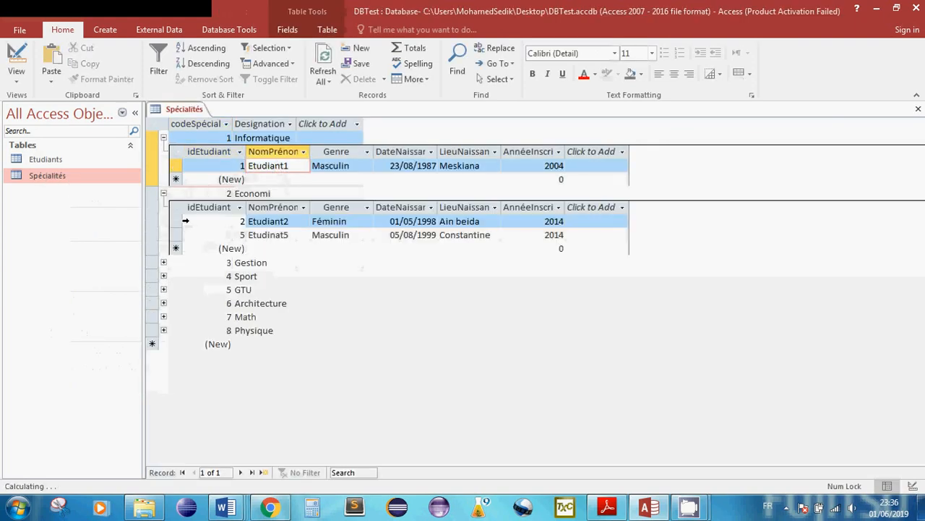
left_click(289, 223)
left_click(288, 234)
left_click(285, 223)
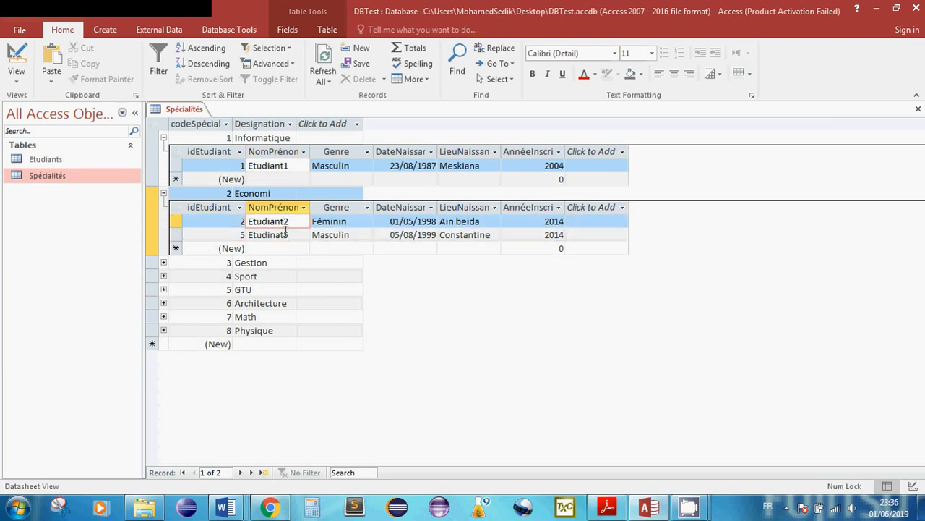
left_click(283, 235)
left_click(281, 223)
left_click(282, 235)
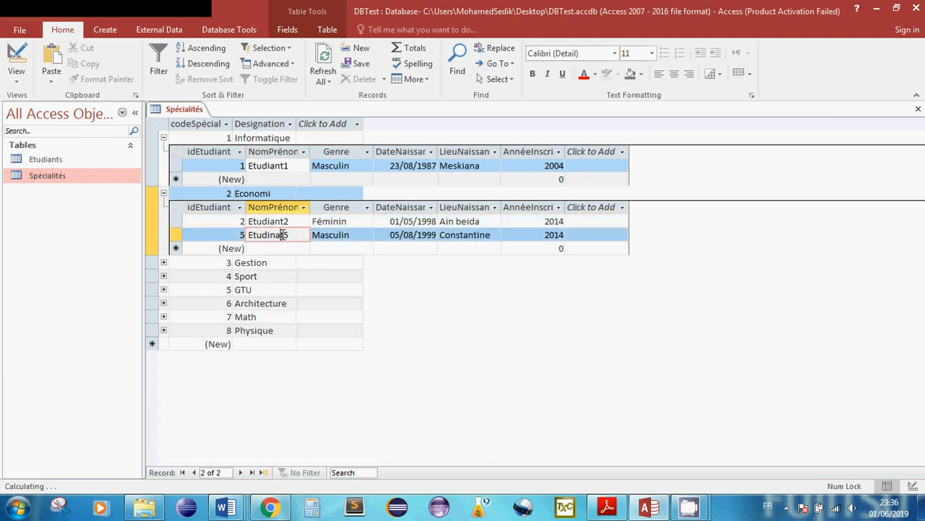
Expand the Gestion and Sport records to view their related students, and close the Spécialités table
left_click(164, 262)
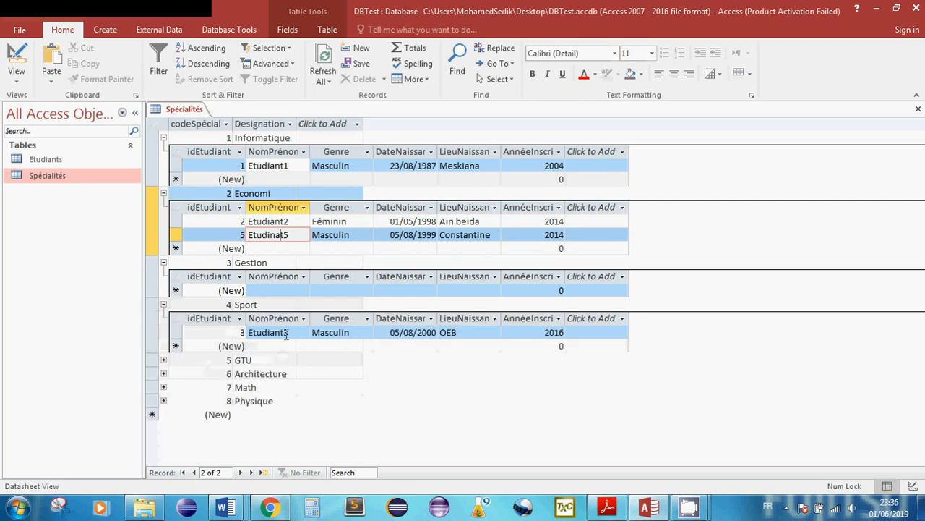
left_click(278, 331)
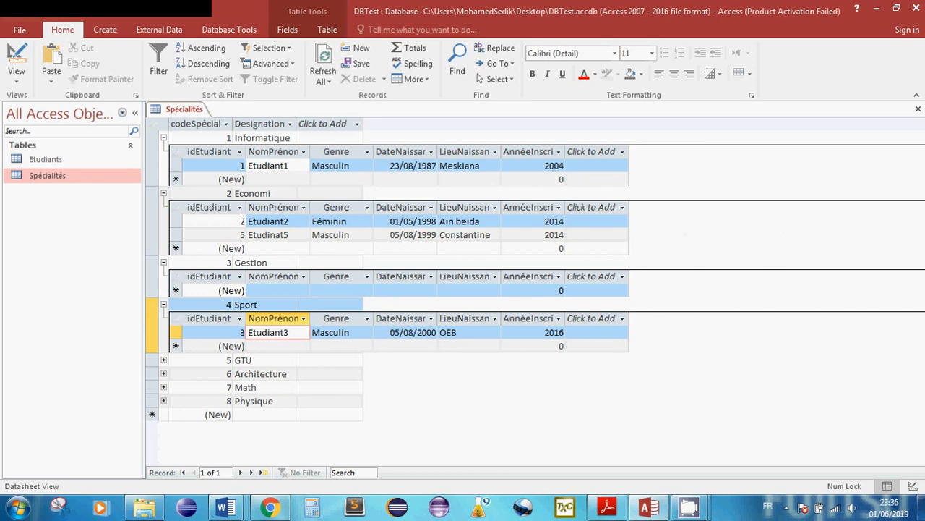
left_click(918, 109)
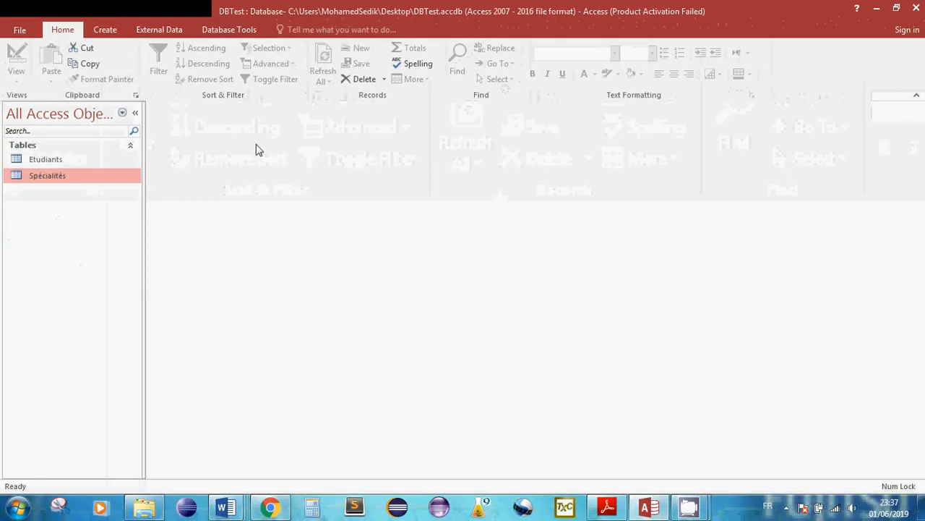
Open the database relationships diagram and enlarge the Etudiants and Spécialités boxes so all field names fit
left_click(229, 30)
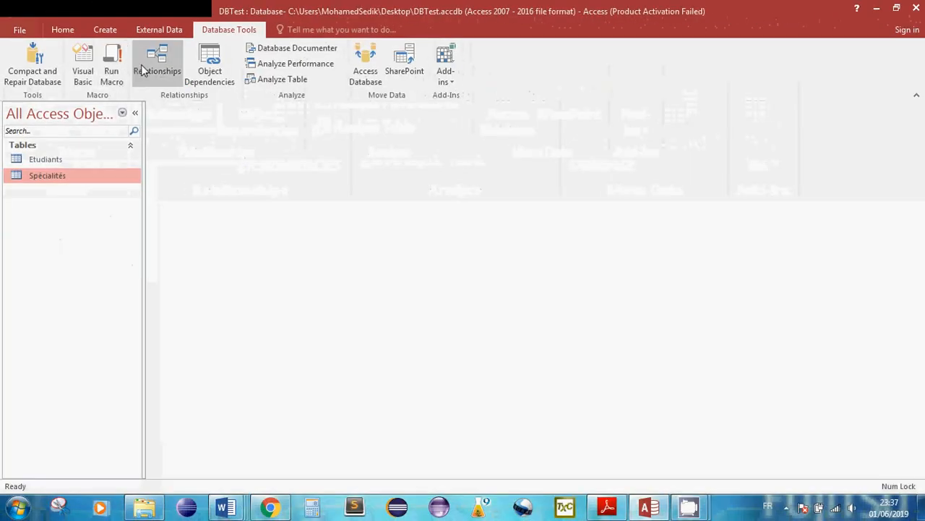
left_click(148, 69)
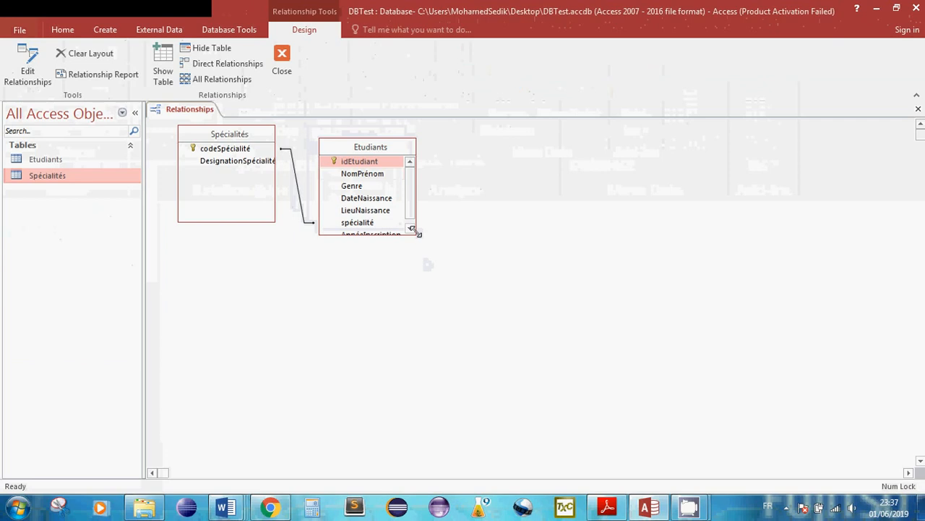
left_click_drag(419, 233, 462, 301)
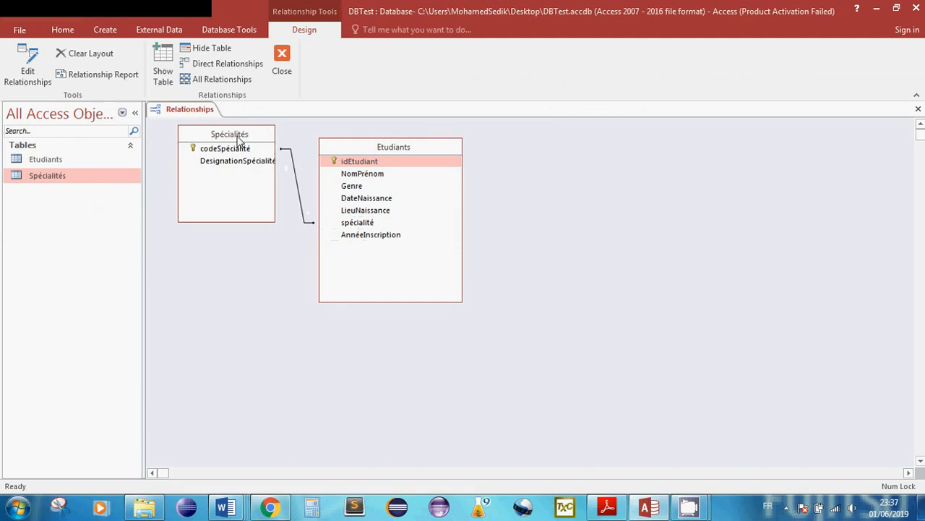
left_click(356, 223)
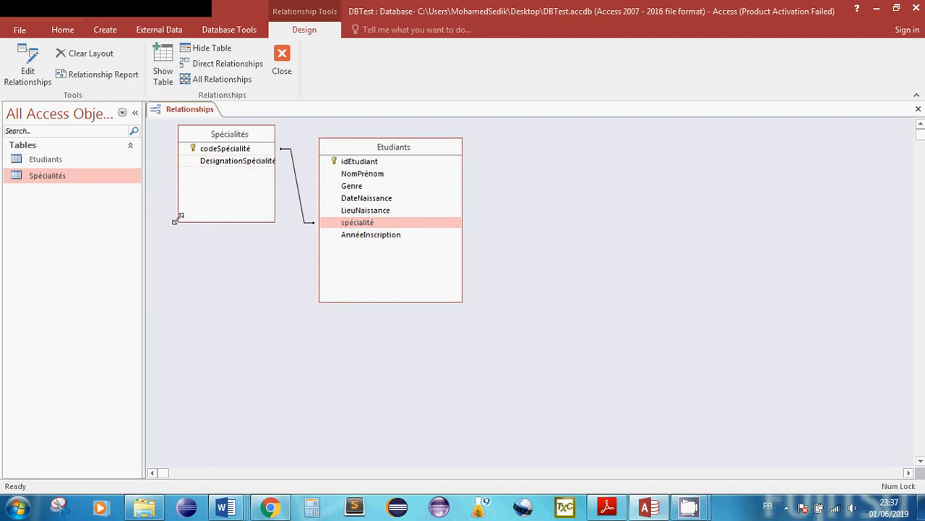
left_click_drag(179, 219, 162, 232)
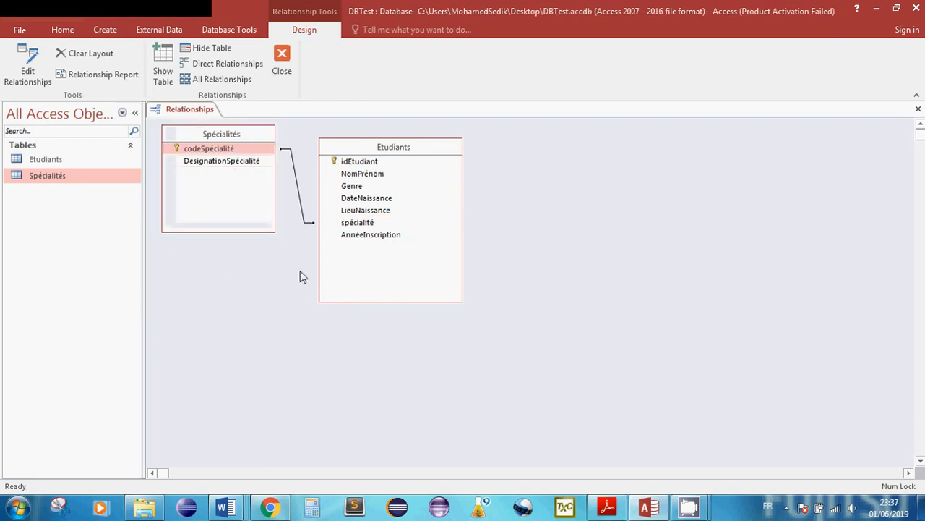
Delete the relationship between codeSpécialité and the Etudiants spécialité field, and close the relationships diagram with its layout saved
left_click(303, 209)
right_click(304, 209)
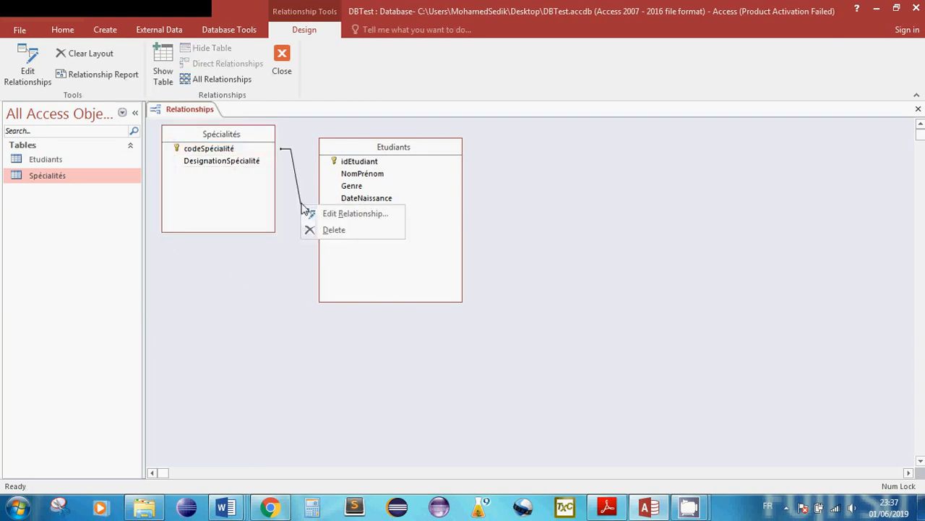
left_click(318, 230)
left_click(437, 289)
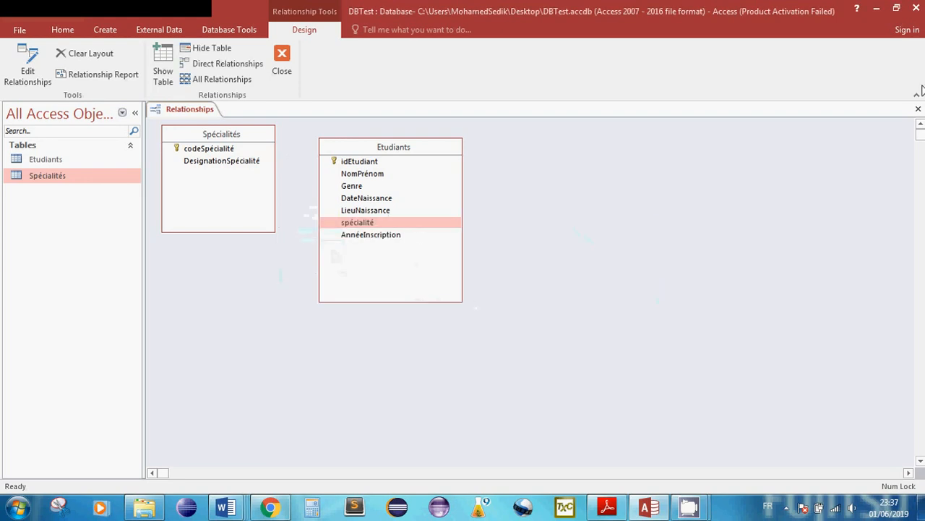
left_click(282, 59)
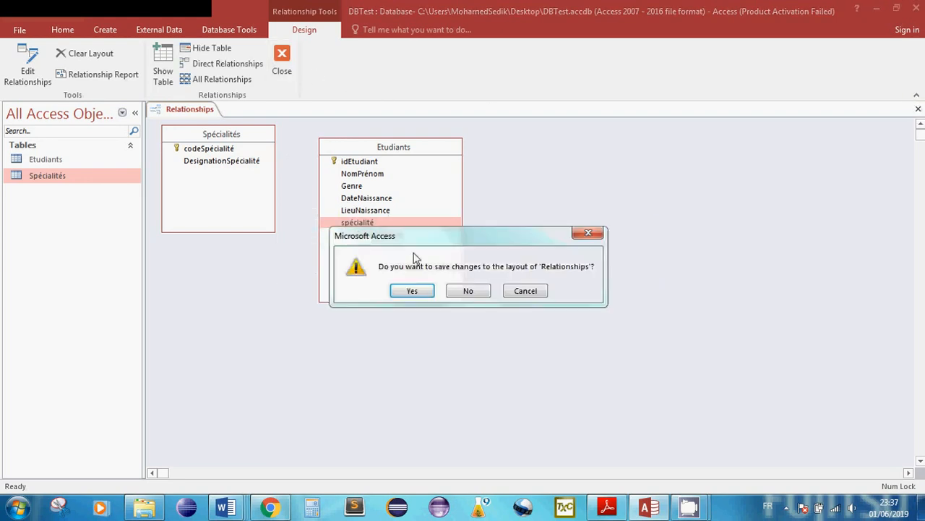
left_click(428, 291)
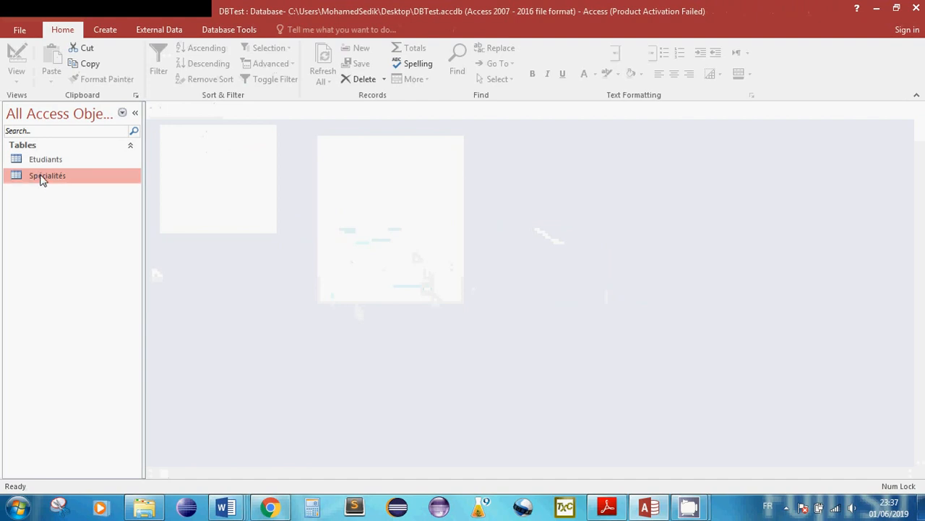
Open the Spécialités table to check whether its records can still be expanded, and close it
double_click(42, 177)
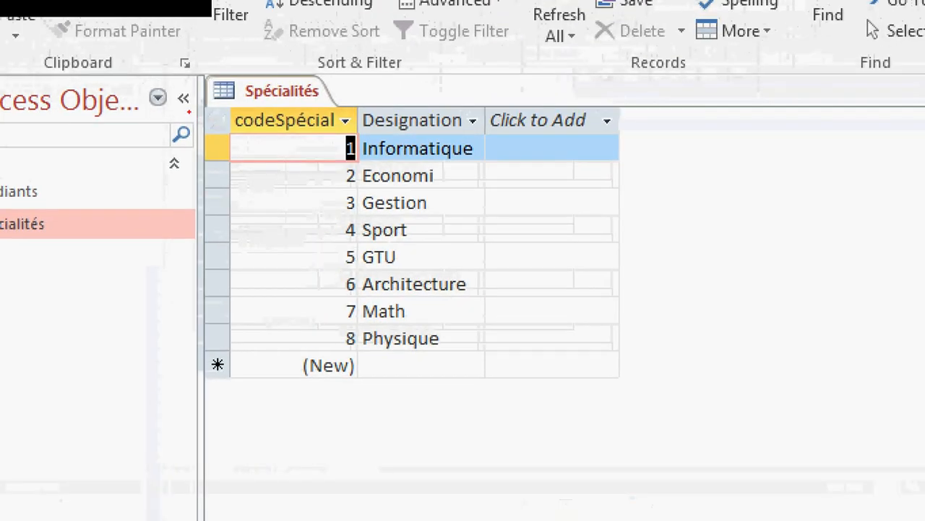
mouse_move(190, 112)
left_mouse_down()
mouse_move(290, 292)
mouse_move(113, 216)
mouse_move(173, 104)
left_mouse_up()
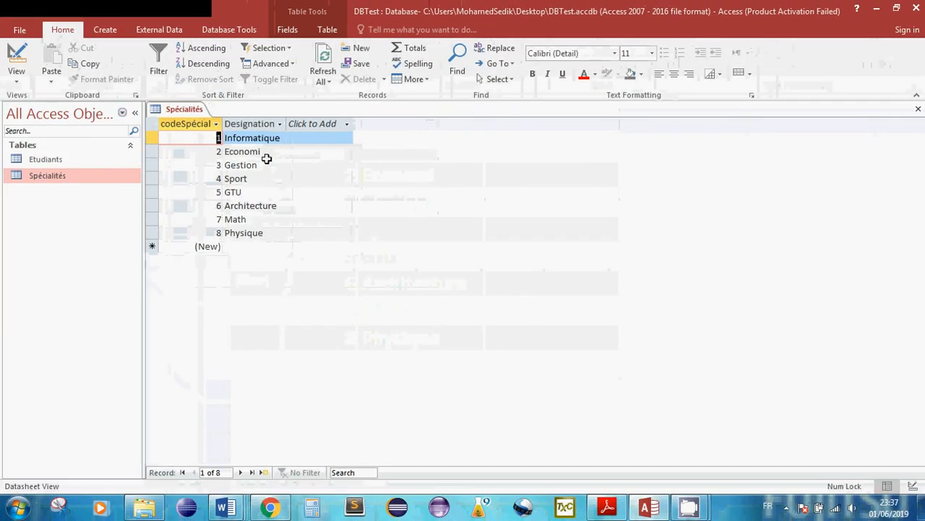
left_click(918, 108)
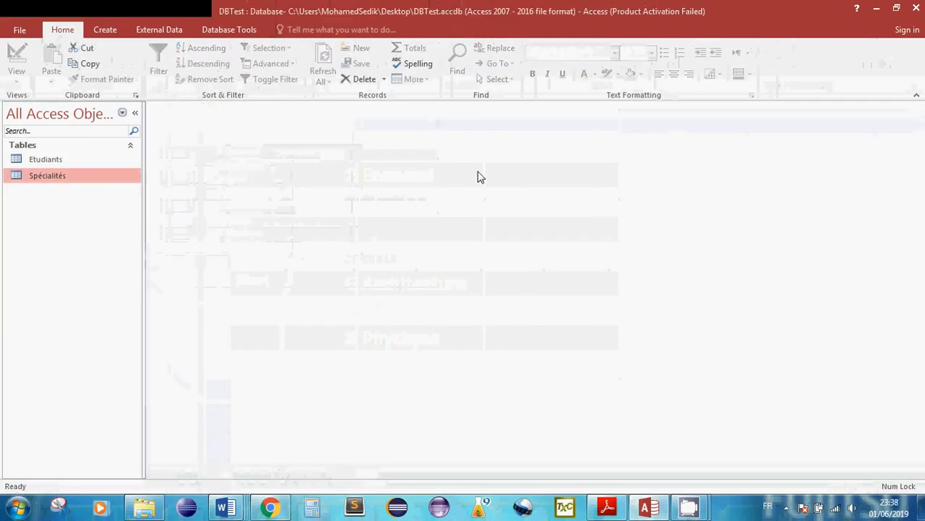
Open the database relationships diagram
left_click(233, 33)
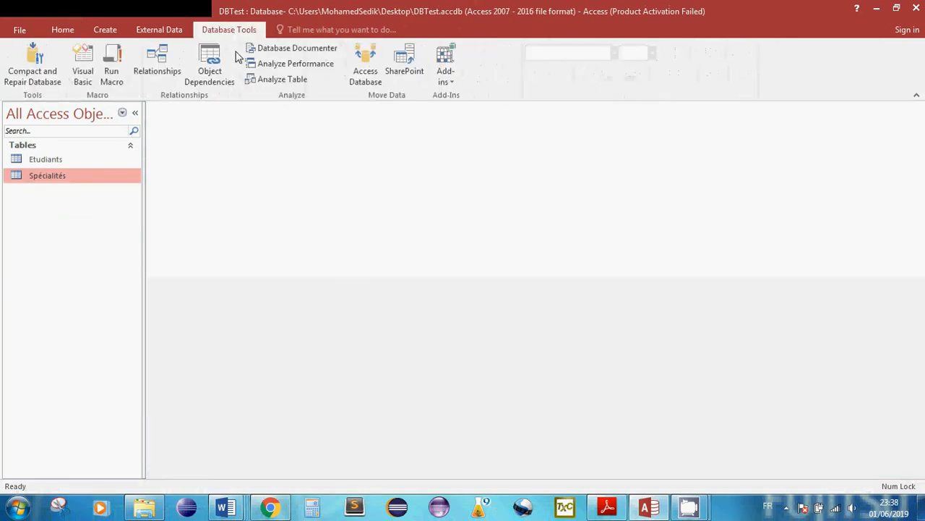
left_click(166, 68)
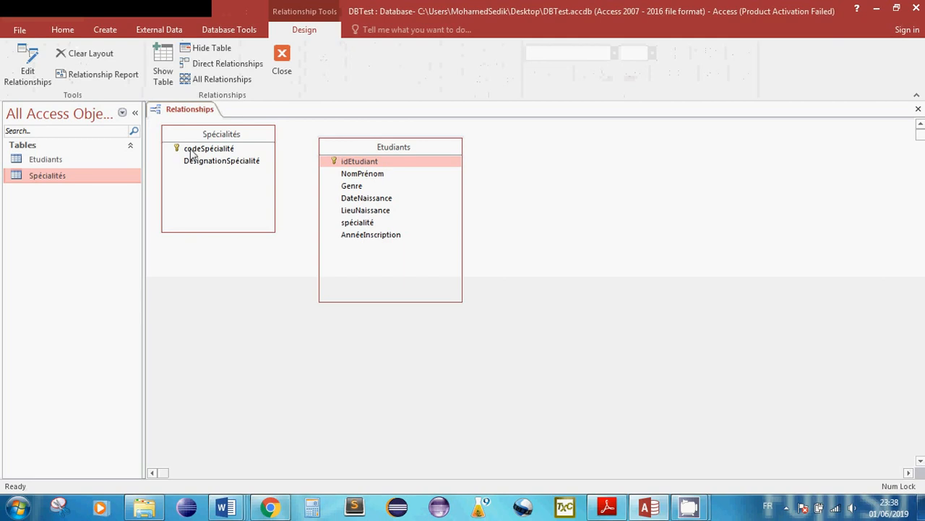
left_click_drag(190, 153, 342, 225)
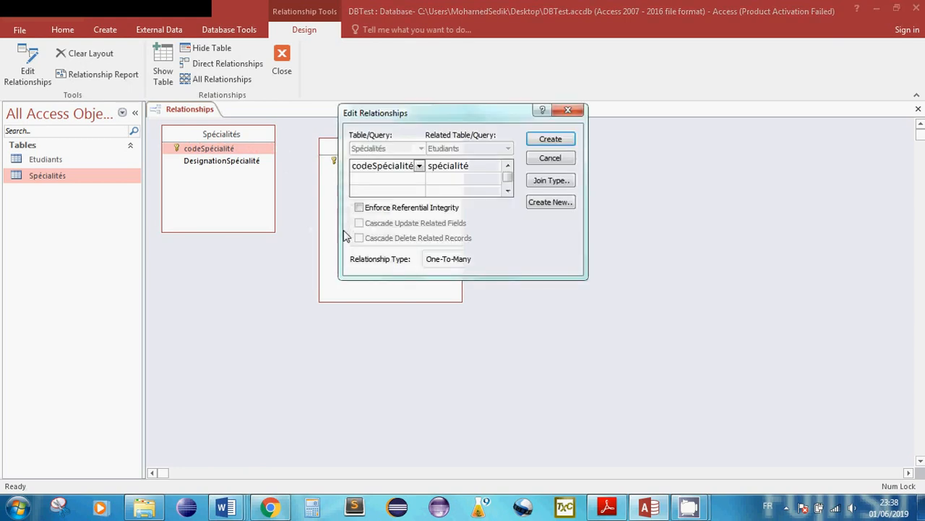
left_click_drag(477, 117, 544, 195)
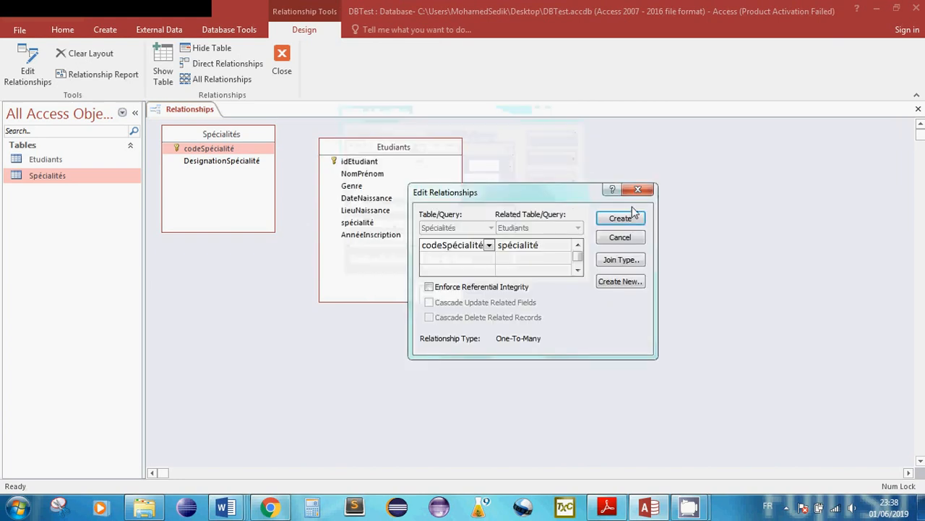
left_click(634, 188)
Create a one-to-many relationship from codeSpécialité in Spécialités to the spécialité field in Etudiants, and close the relationships diagram
left_click(201, 149)
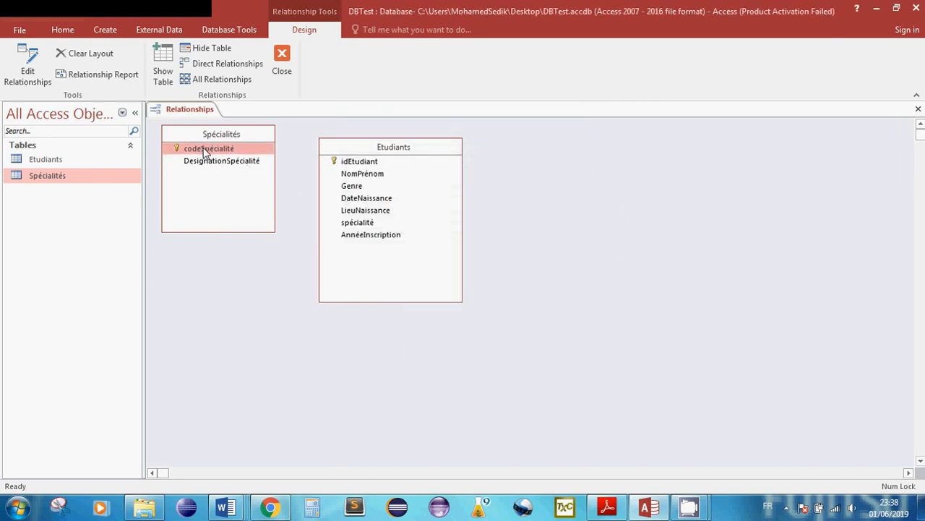
left_click_drag(203, 149, 361, 225)
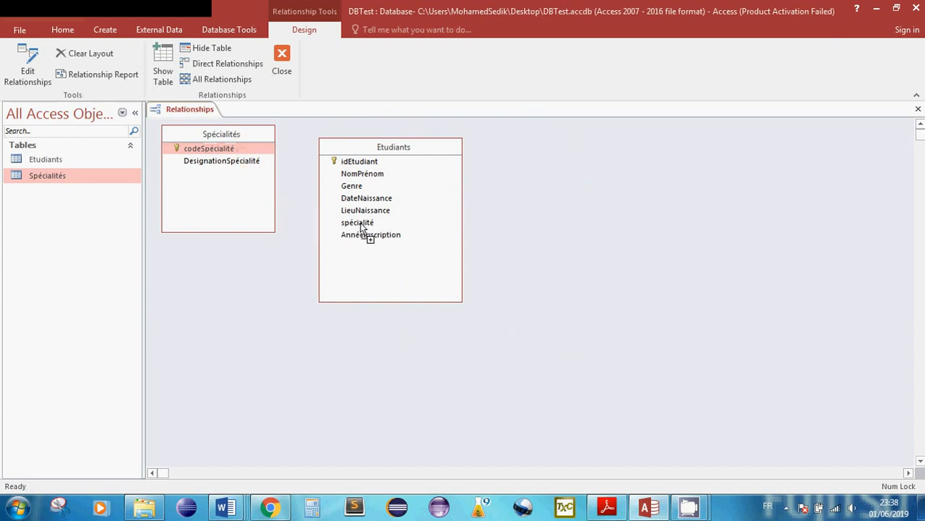
left_click_drag(360, 225, 362, 225)
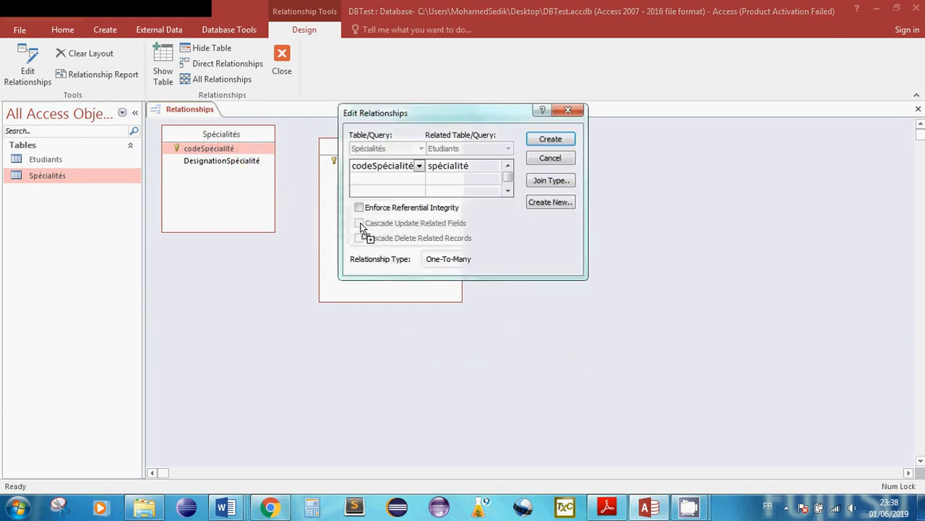
left_click_drag(419, 116, 471, 190)
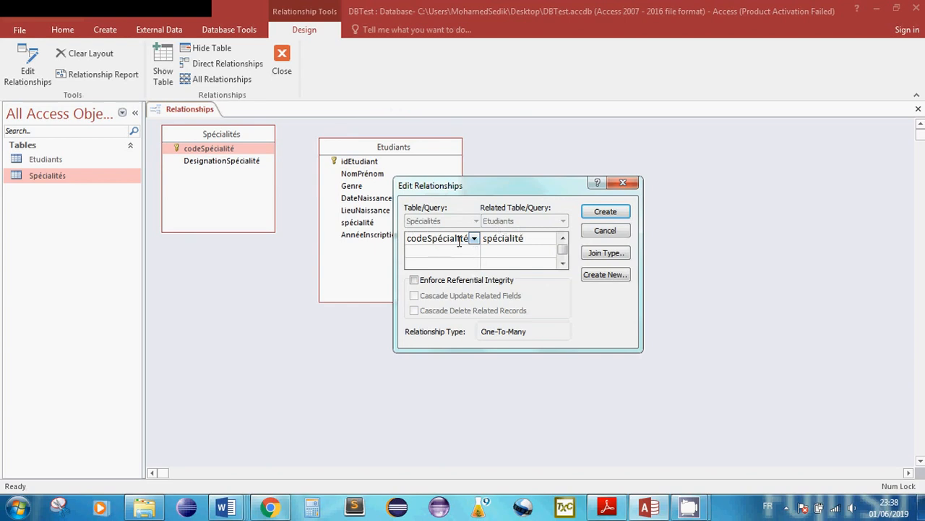
left_click_drag(456, 239, 410, 238)
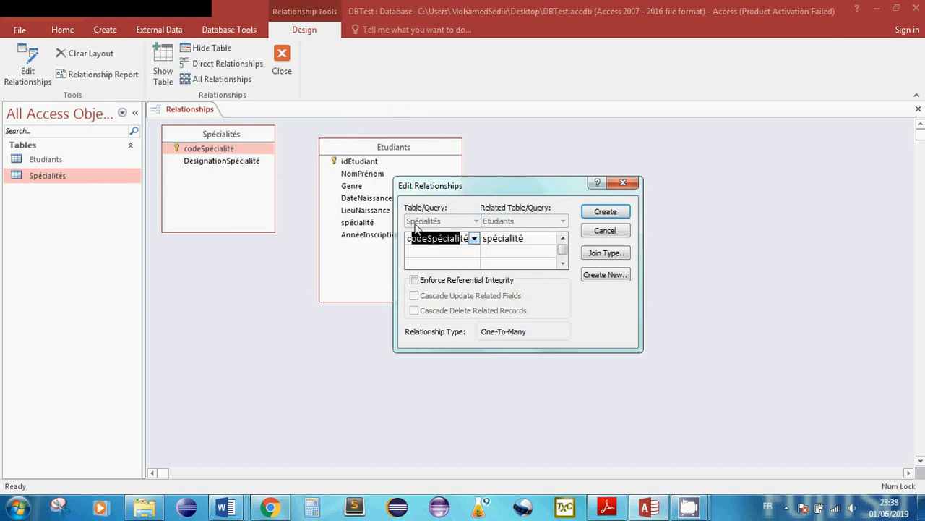
left_click(502, 242)
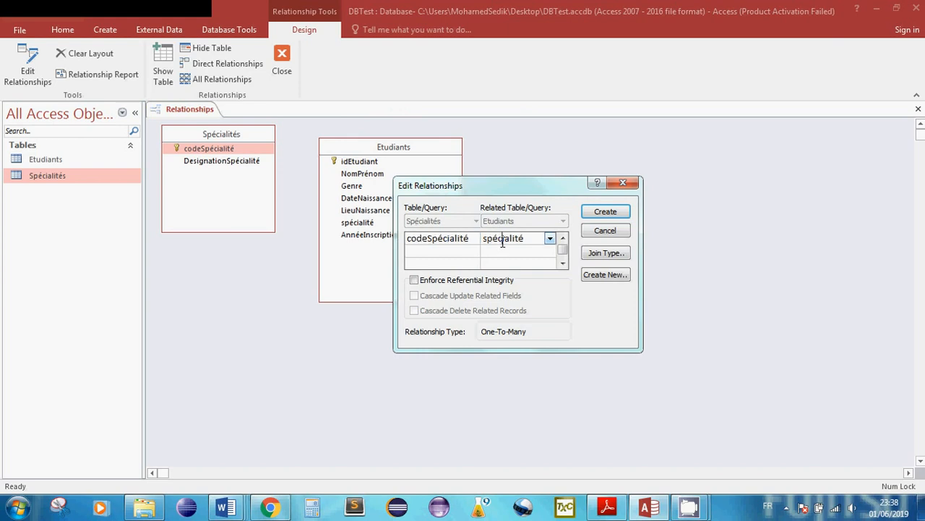
left_click(606, 213)
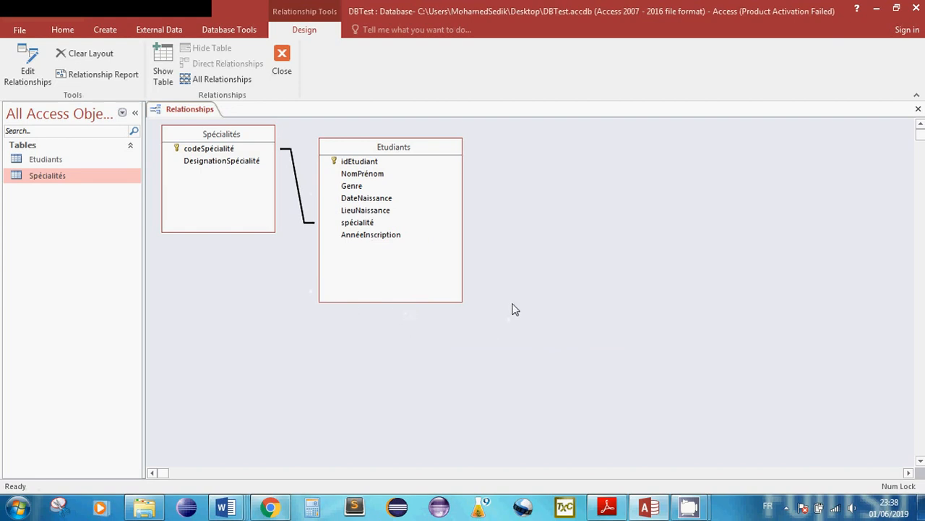
left_click(286, 68)
Open the Etudiants and Spécialités tables to view their records
double_click(59, 160)
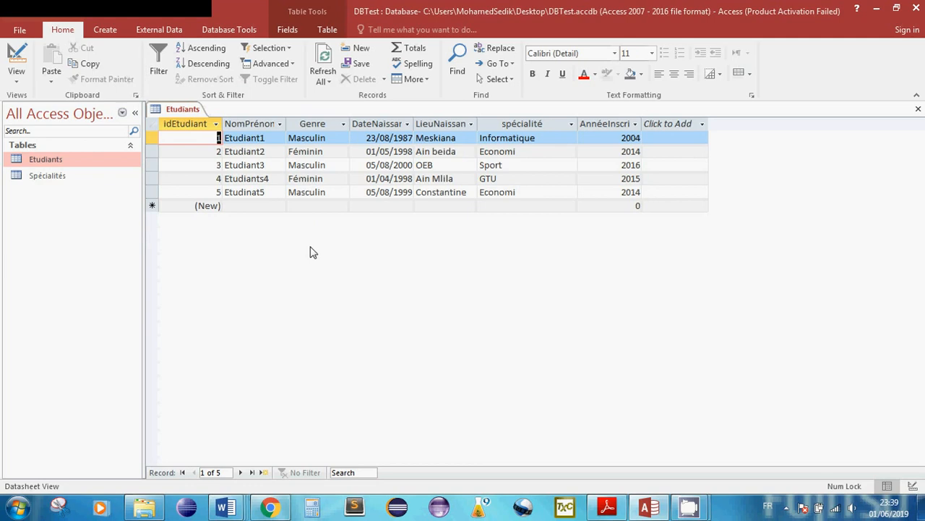
left_click(50, 180)
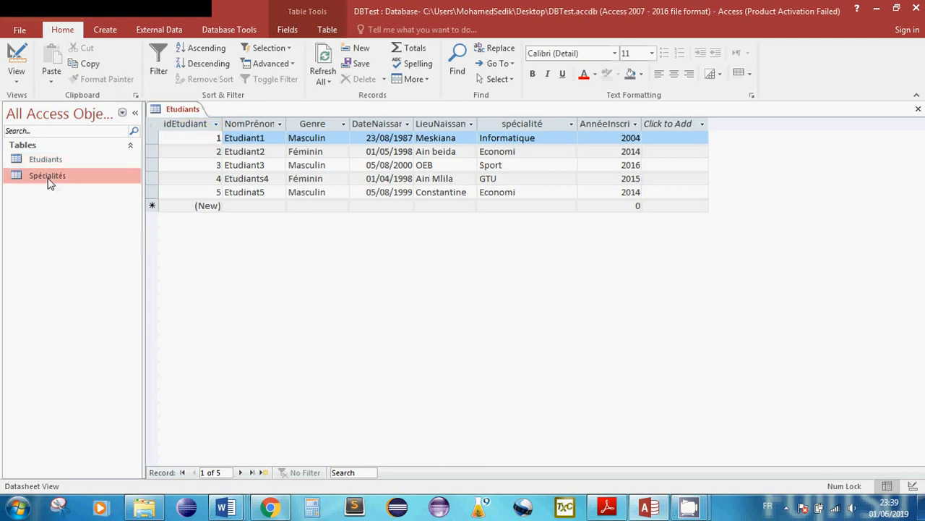
double_click(50, 180)
Open the Etudiants table in Design View and look through its fields, including spécialité, LieuNaissance, Genre and NomPrénom
right_click(42, 162)
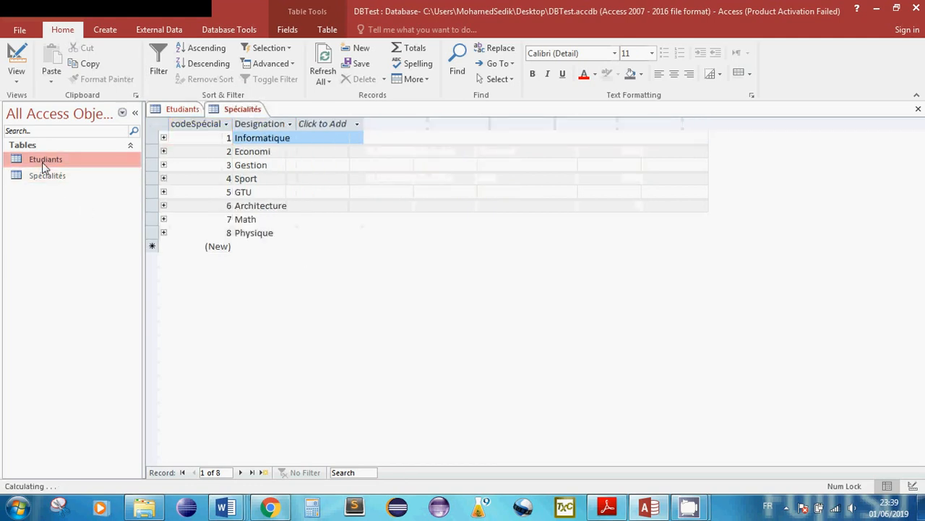
left_click(93, 189)
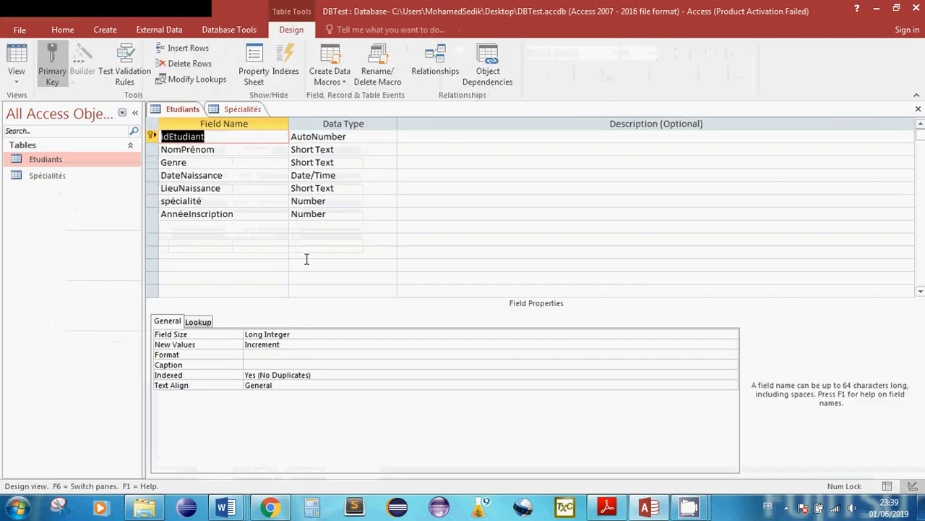
left_click(258, 202)
left_click(251, 188)
left_click(244, 162)
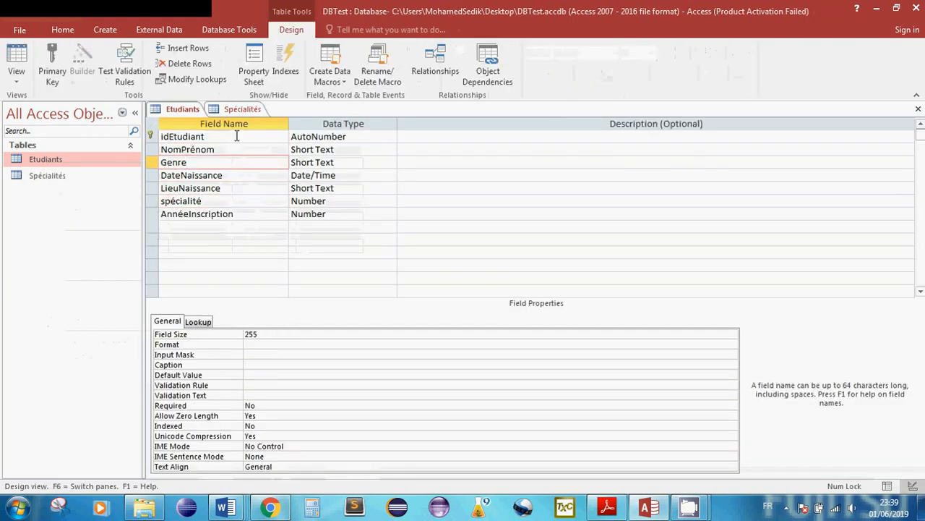
left_click(232, 188)
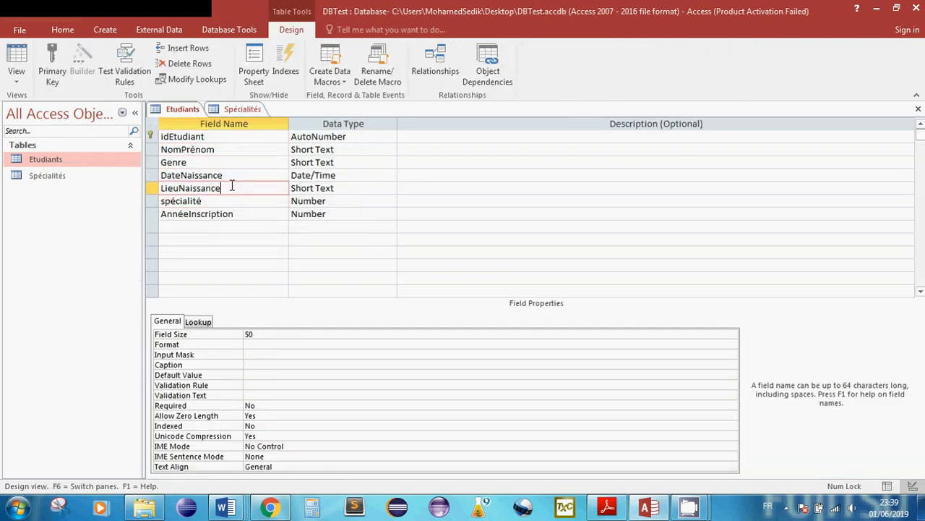
left_click(222, 151)
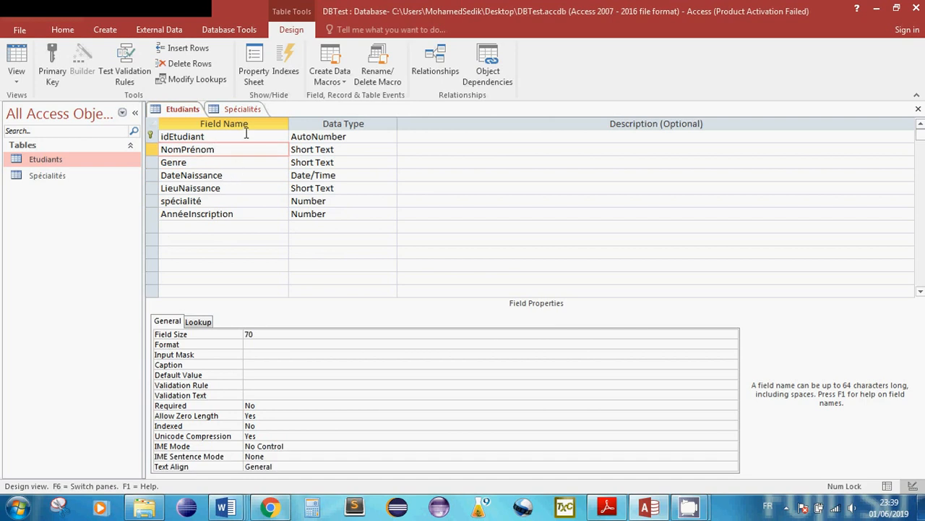
Switch to the Spécialités table and examine the designations of its records one by one
left_click(239, 109)
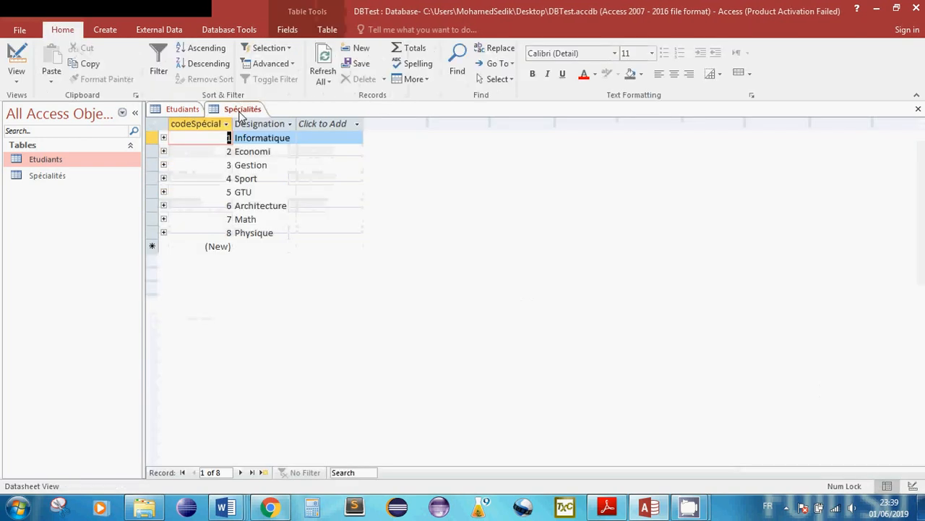
left_click(268, 181)
left_click(271, 204)
left_click_drag(269, 174, 265, 161)
left_click(265, 162)
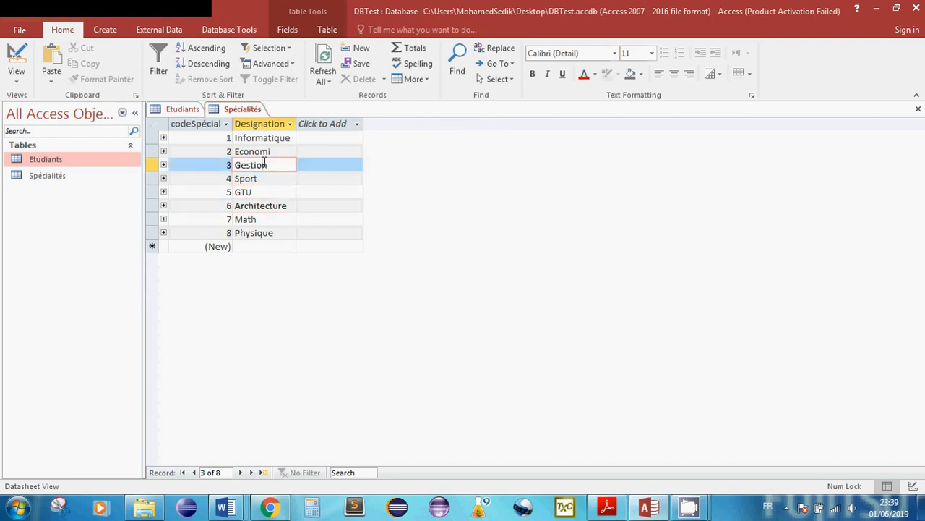
left_click(255, 151)
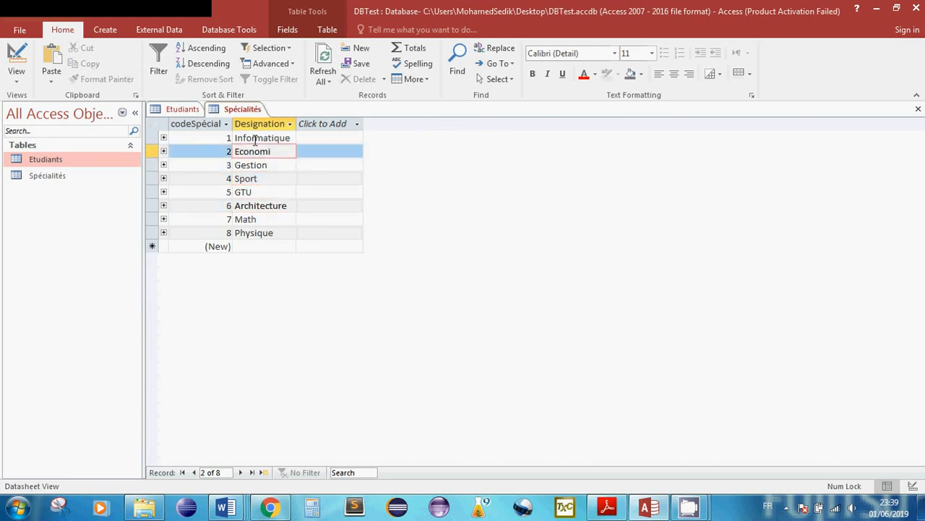
left_click(254, 138)
left_click(261, 152)
left_click(262, 164)
left_click(261, 179)
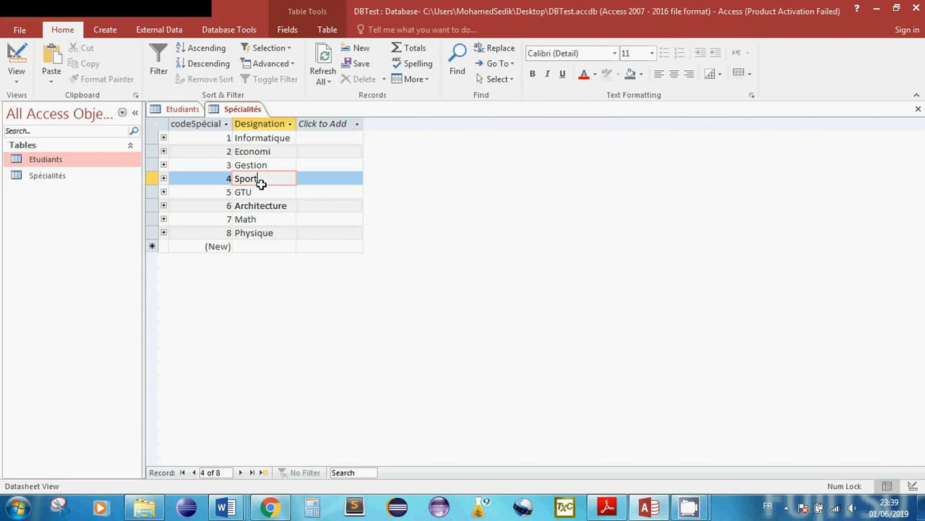
left_click(262, 192)
left_click(258, 179)
key("Up")
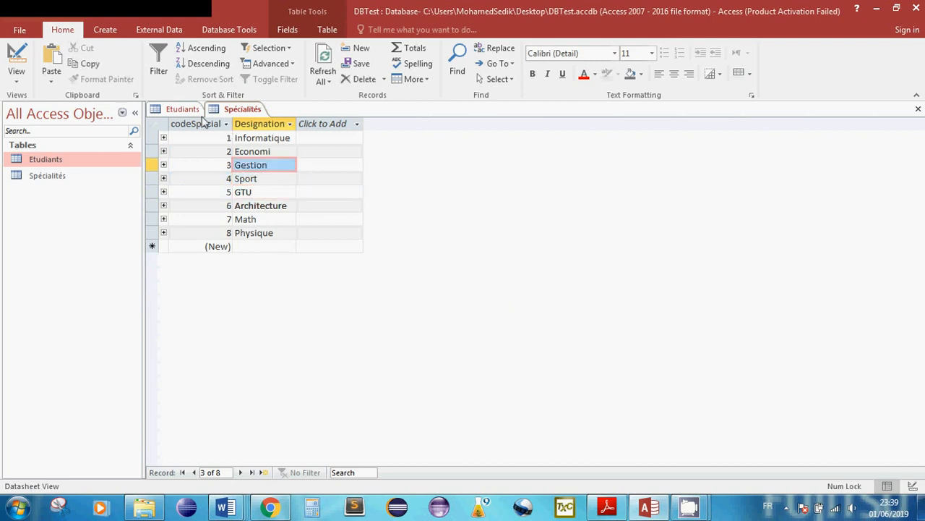
Return the Etudiants table to its datasheet and examine the idEtudiant value of each student record
double_click(56, 161)
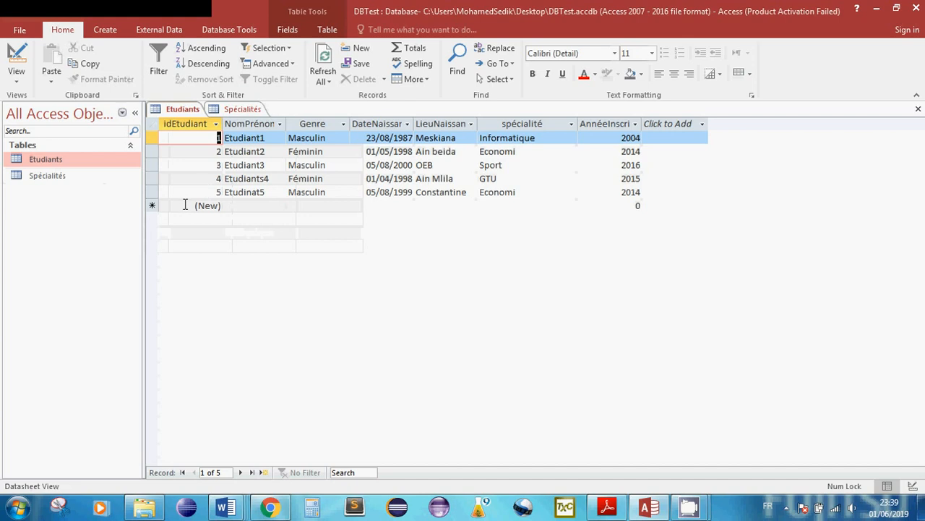
left_click(204, 161)
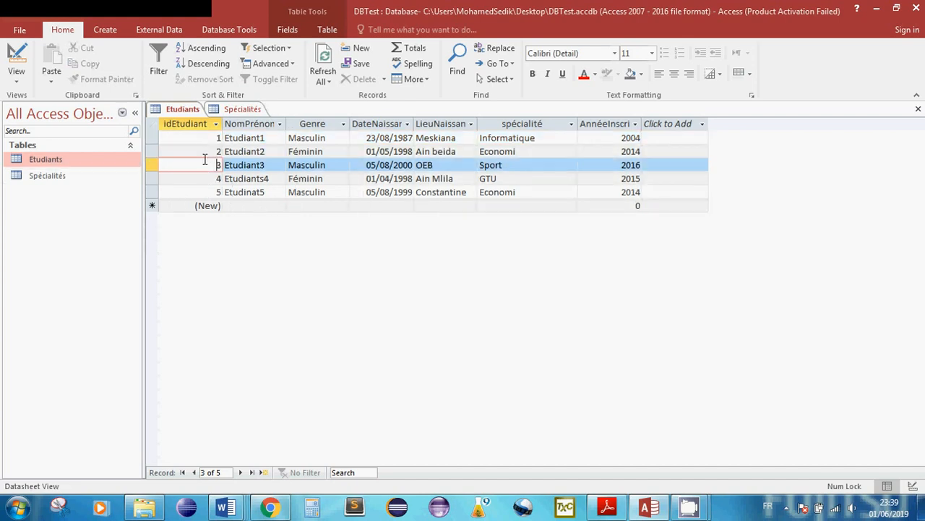
left_click(204, 151)
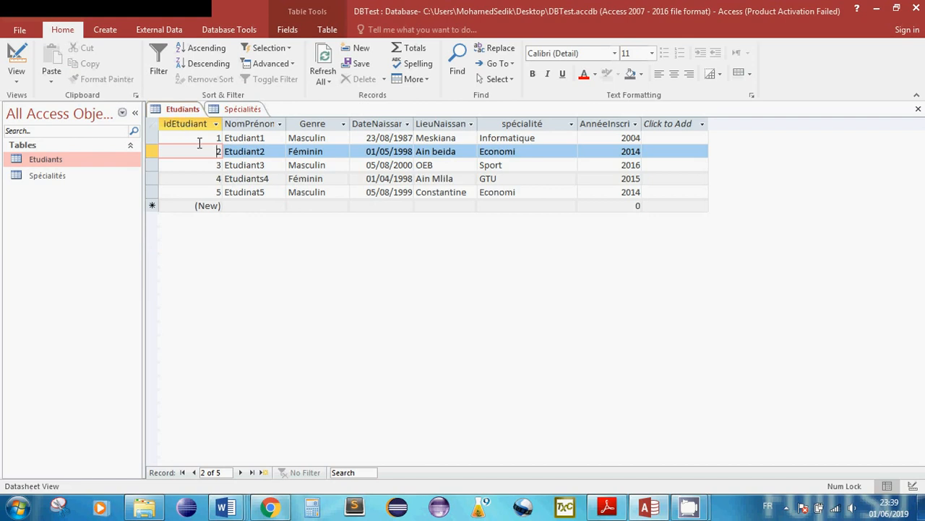
left_click(202, 139)
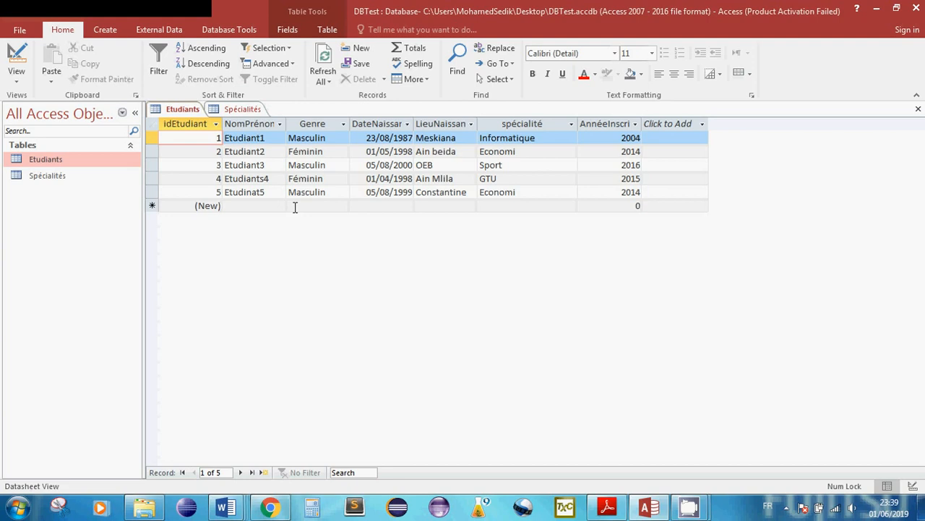
left_click(203, 152)
left_click(201, 165)
left_click(200, 178)
left_click(200, 190)
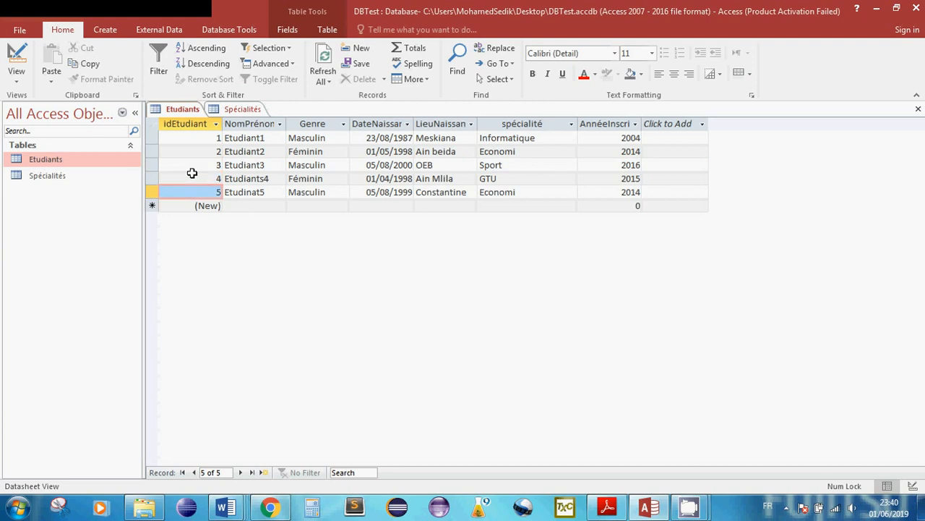
left_click(190, 164)
left_click(190, 151)
left_click(190, 137)
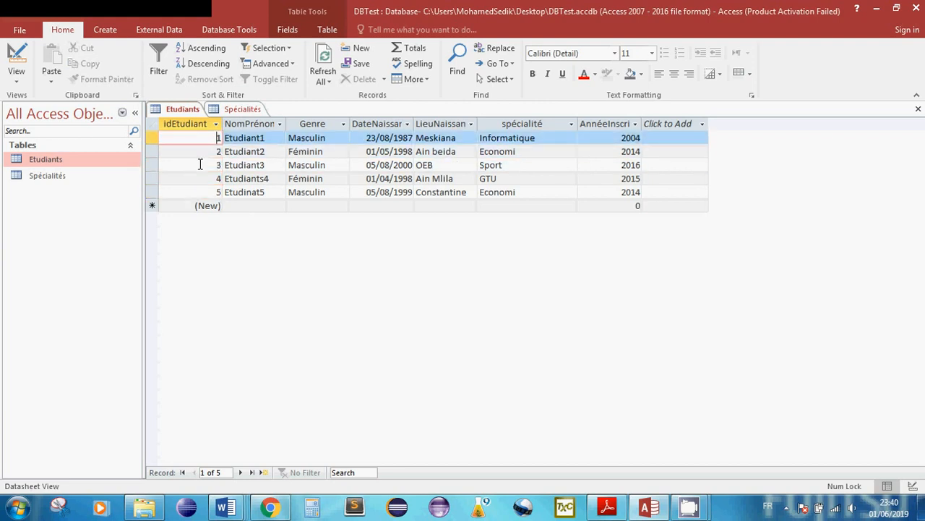
left_click(195, 152)
left_click(199, 165)
left_click(205, 179)
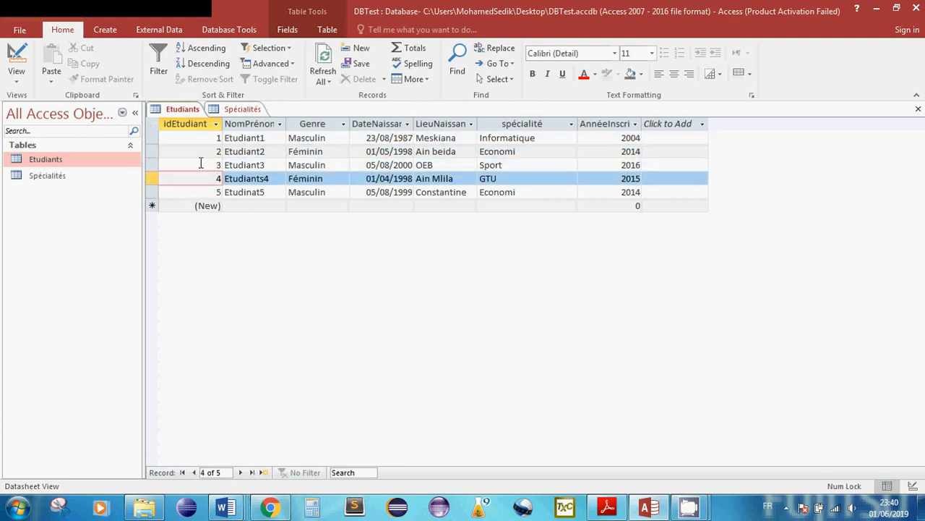
left_click(201, 165)
left_click(204, 151)
left_click(202, 138)
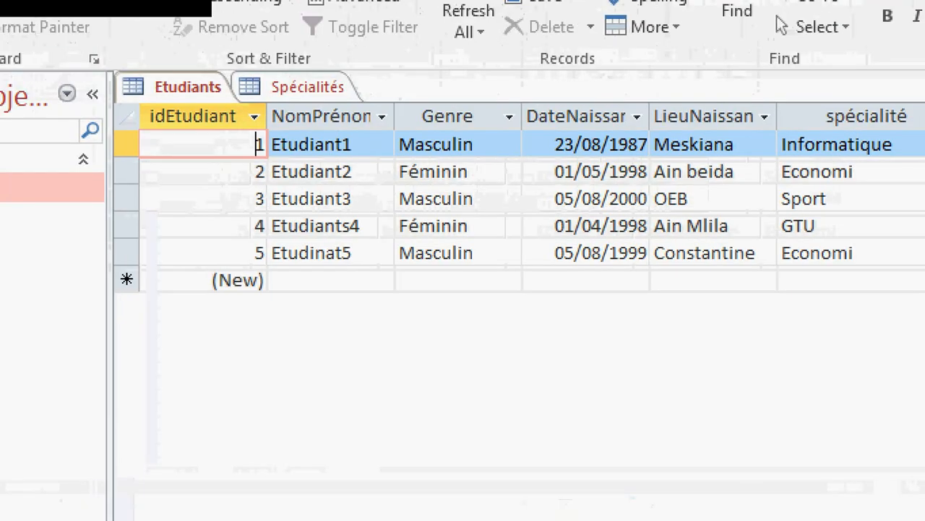
mouse_move(123, 101)
left_mouse_down()
mouse_move(250, 210)
mouse_move(269, 282)
left_mouse_up()
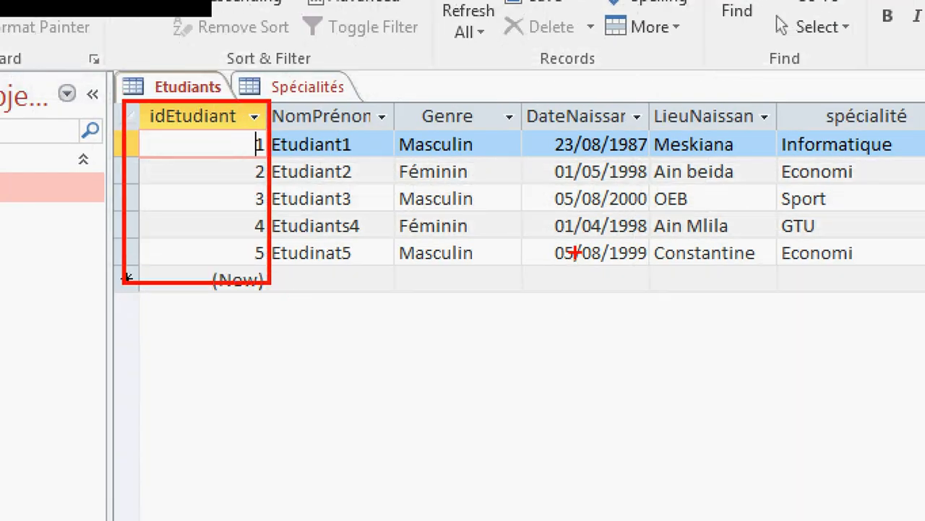